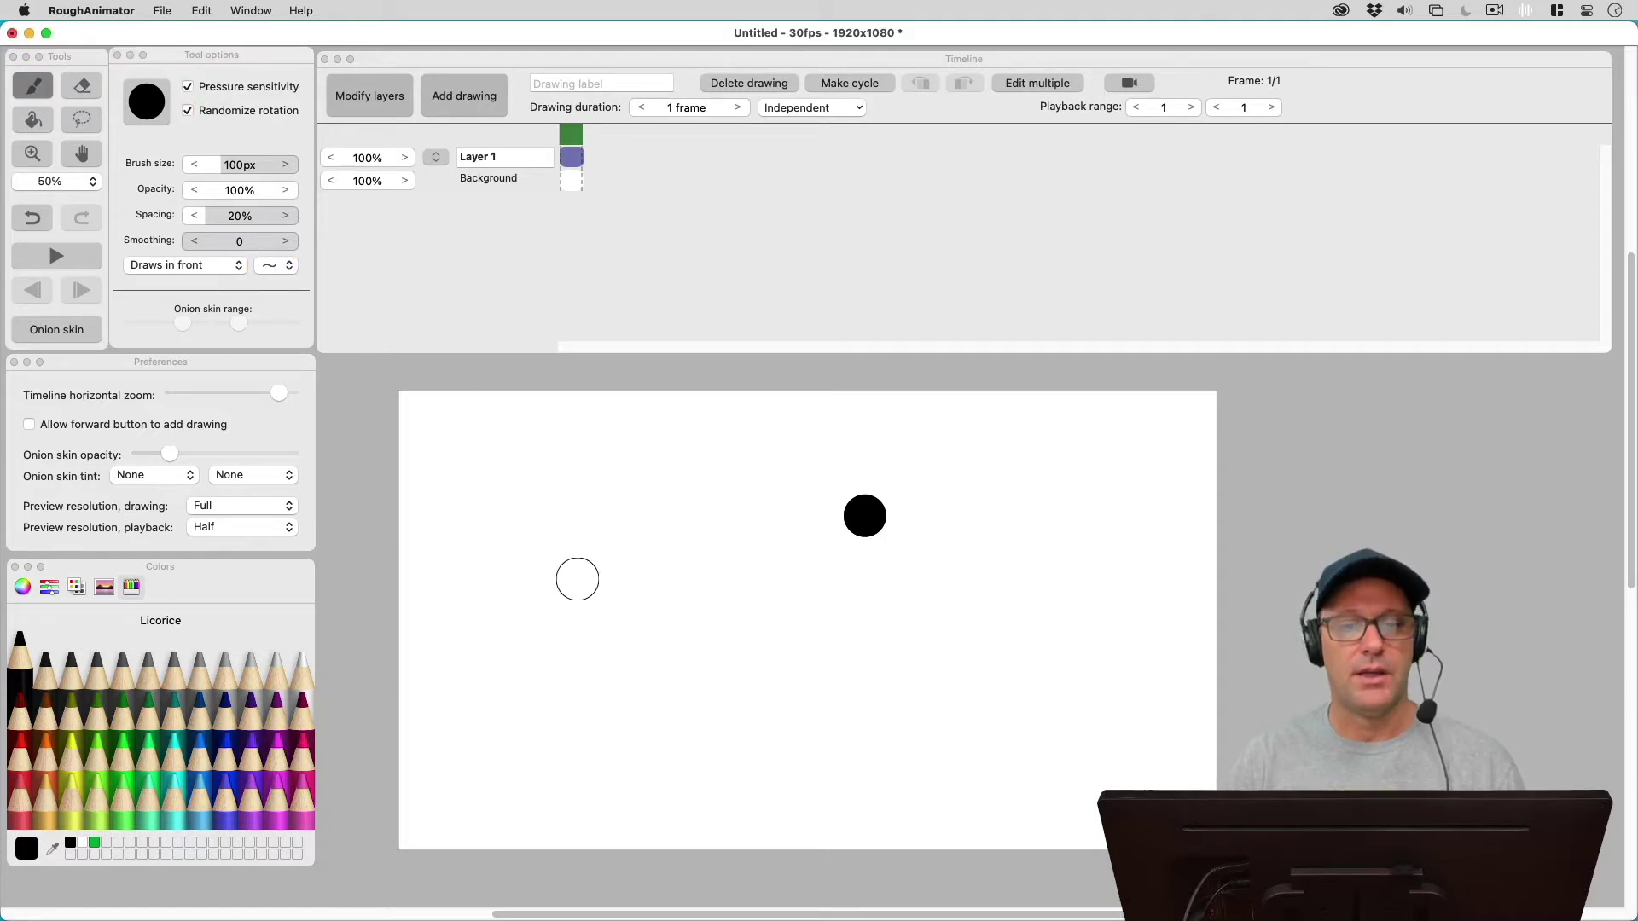
Undo the dot, then paint a thick even black wave and a pressure-varying zigzag below it.
key(super+z)
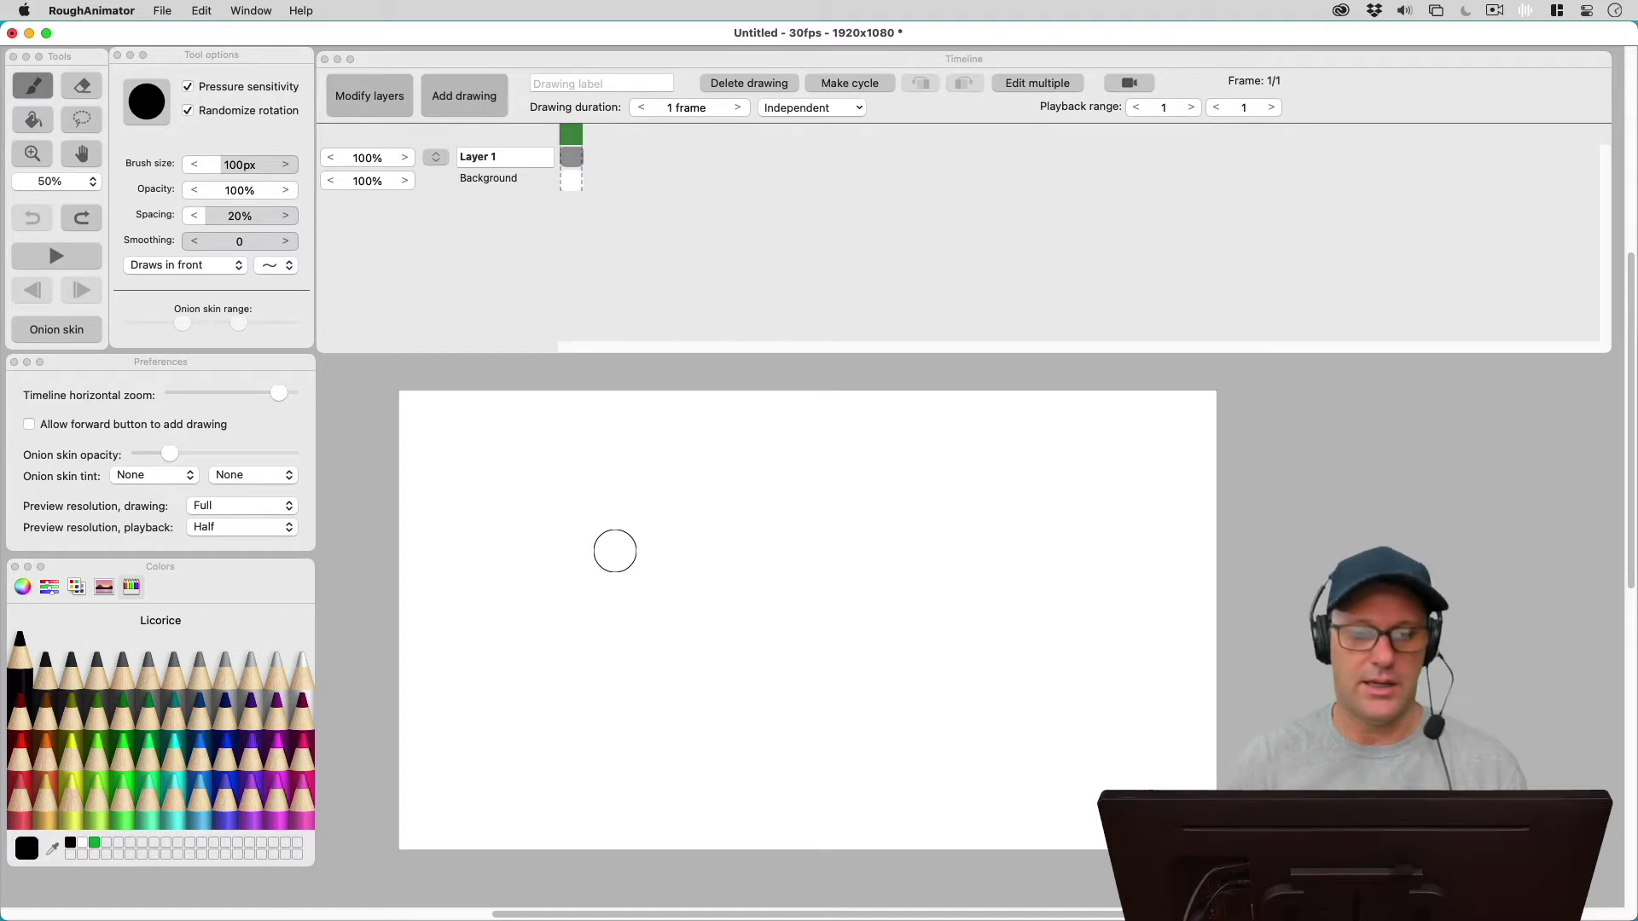
mouse_move(512, 581)
mouse_down()
mouse_move(539, 534)
mouse_move(676, 494)
mouse_move(832, 556)
mouse_move(993, 478)
mouse_move(1112, 547)
mouse_move(1162, 517)
mouse_up()
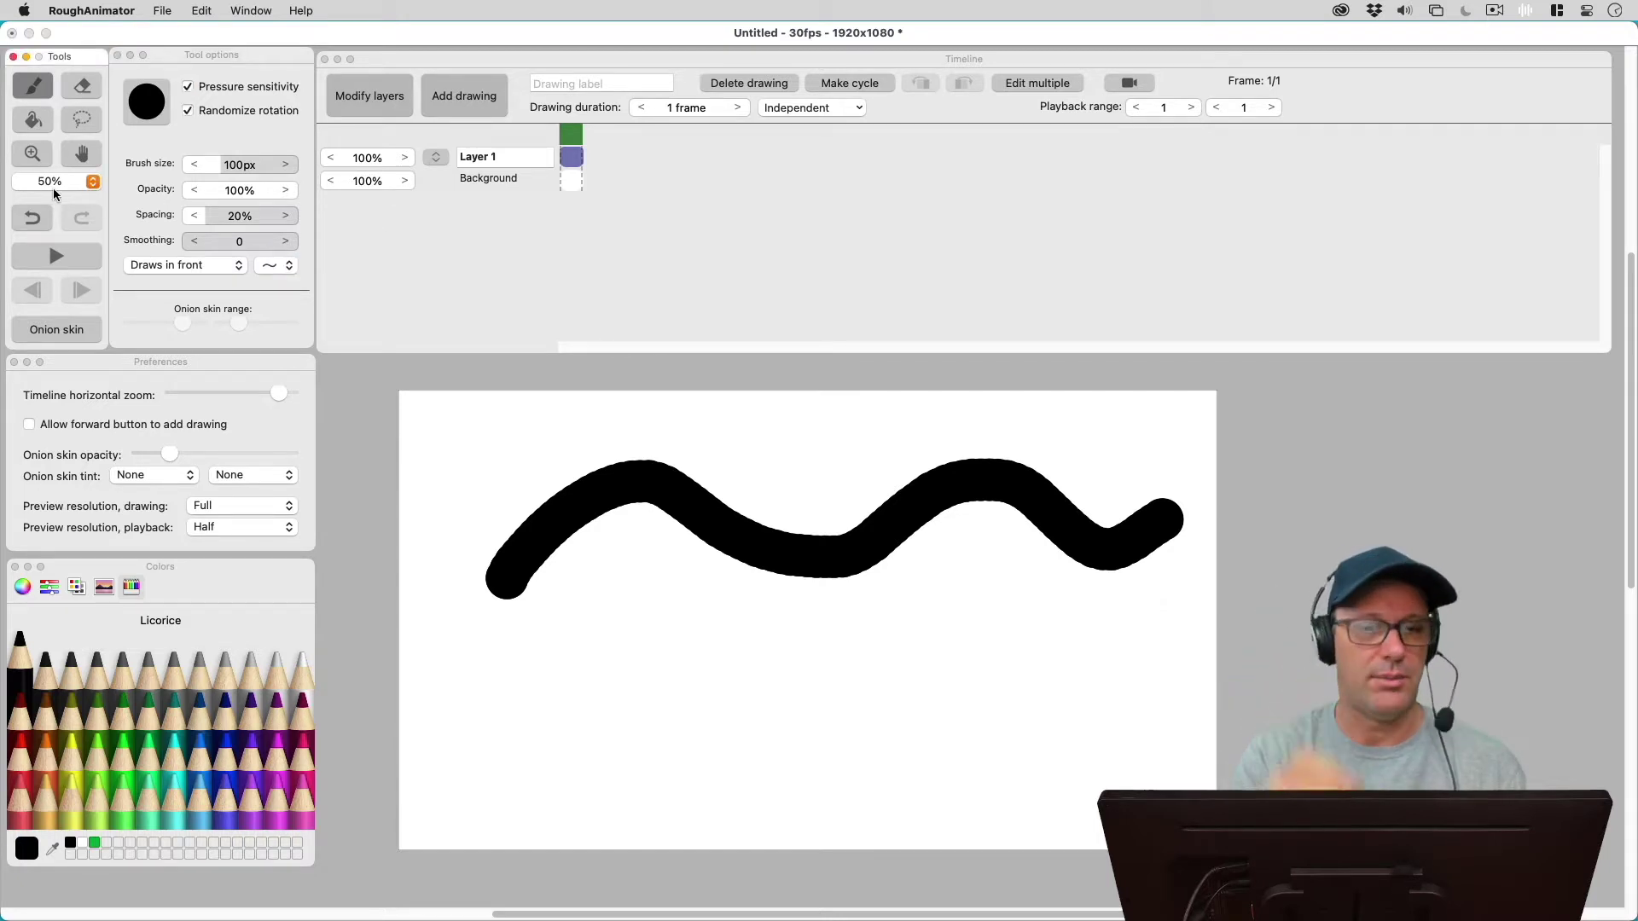
mouse_move(489, 738)
mouse_down()
mouse_move(506, 680)
mouse_move(618, 622)
mouse_move(643, 743)
mouse_move(725, 653)
mouse_move(772, 702)
mouse_move(941, 623)
mouse_move(1009, 746)
mouse_move(1118, 615)
mouse_move(1194, 712)
mouse_up()
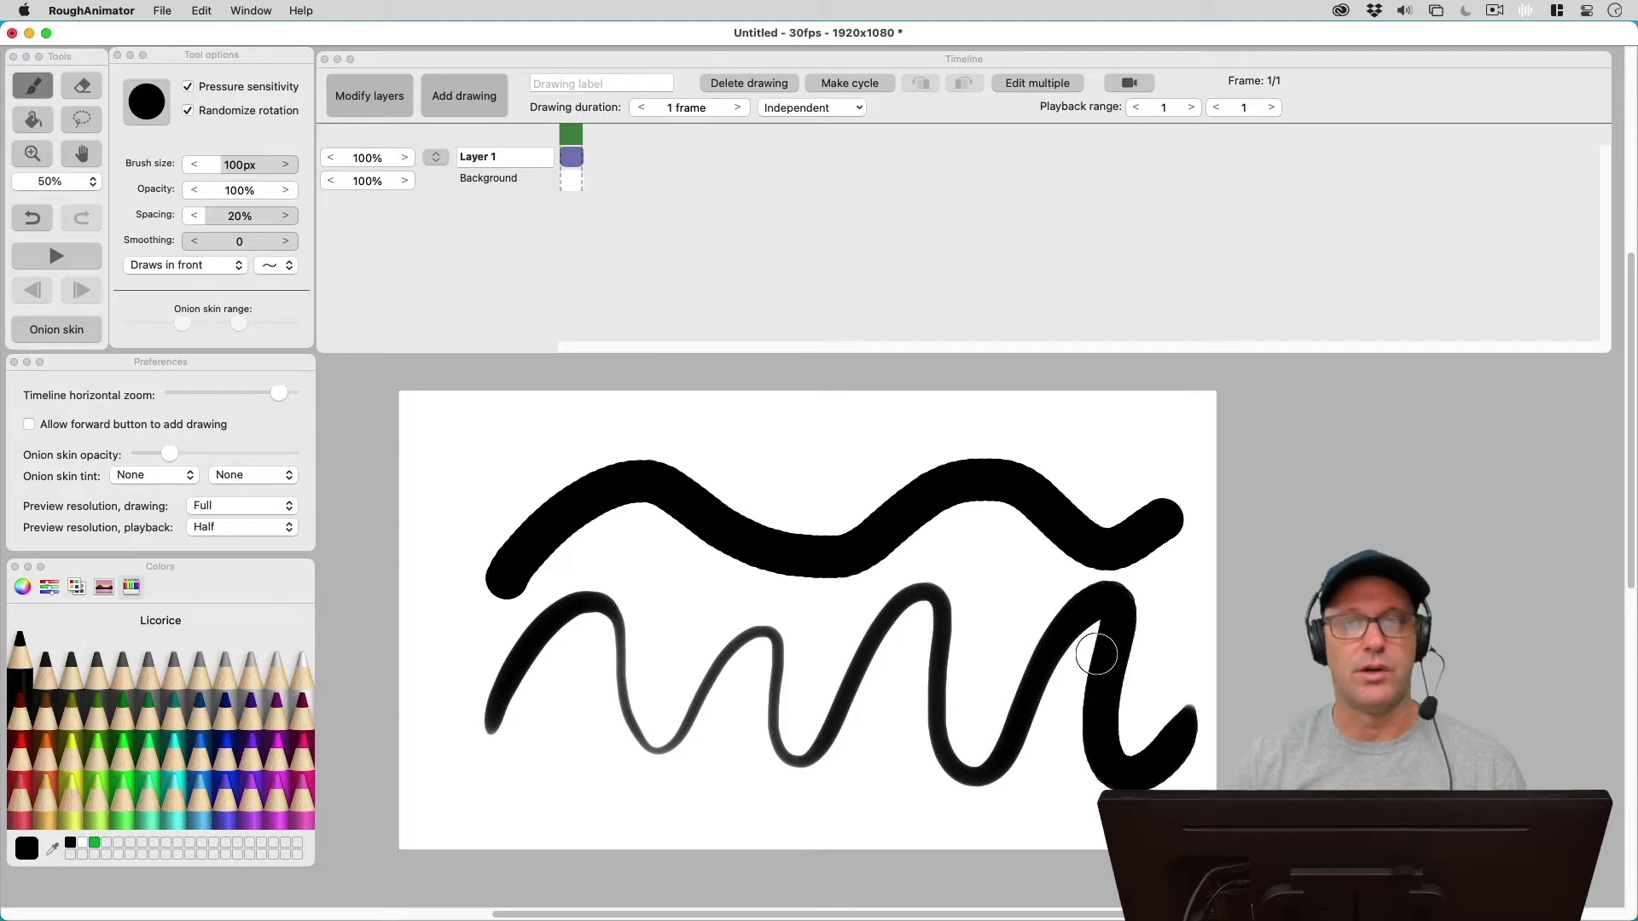
click(300, 302)
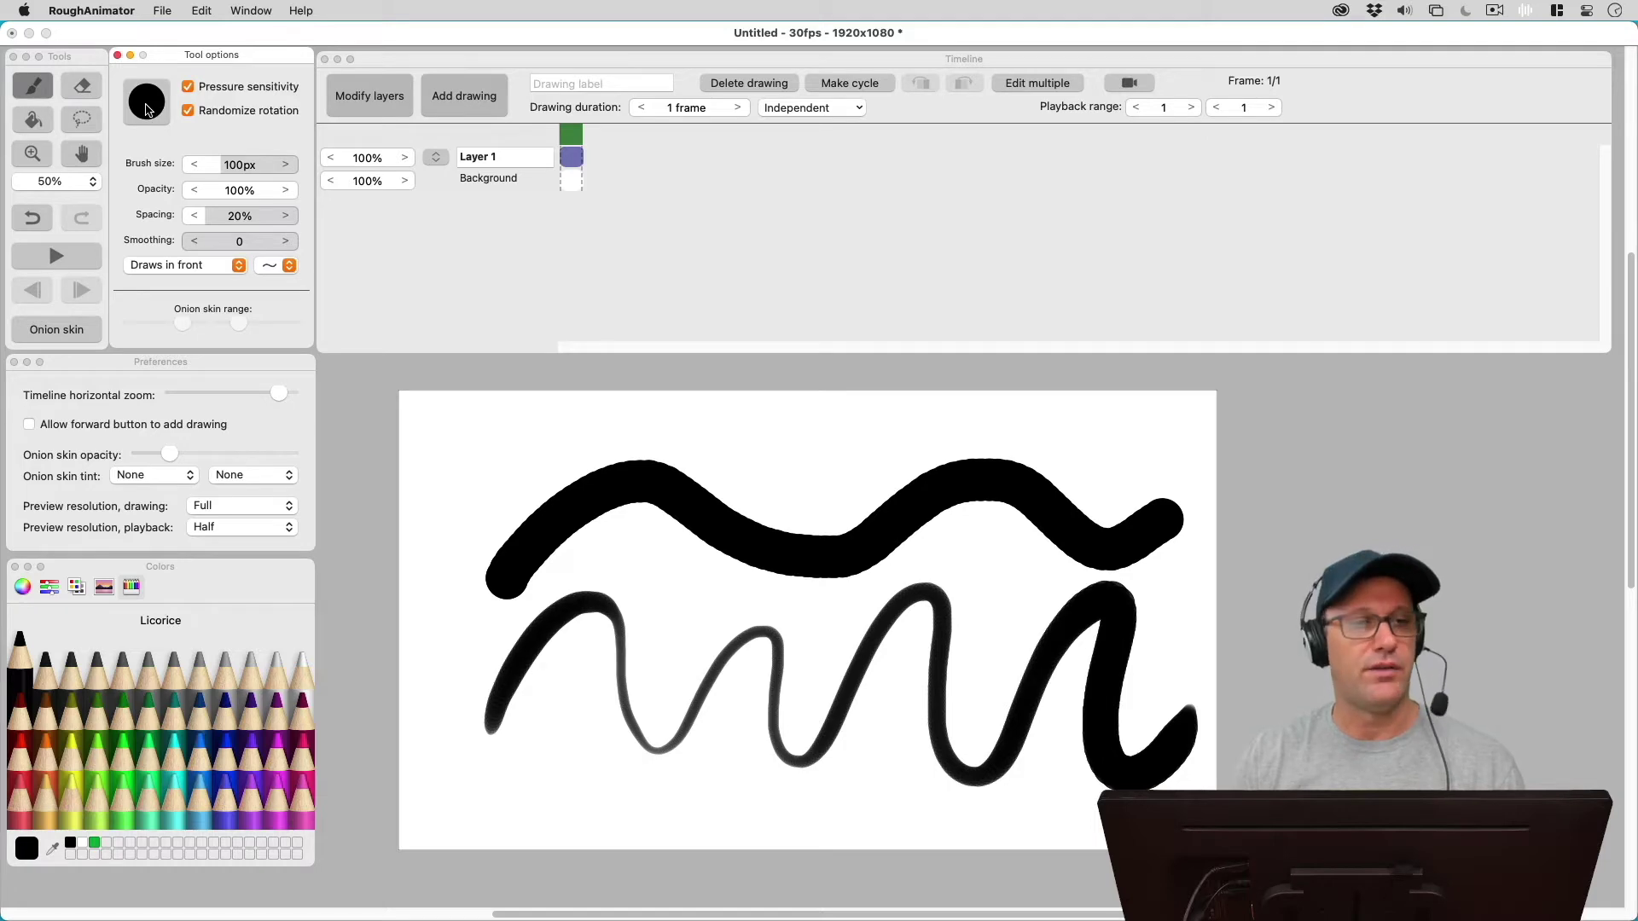
Switch to the soft-edged brush tip and paint soft strokes across the top and bottom.
click(146, 104)
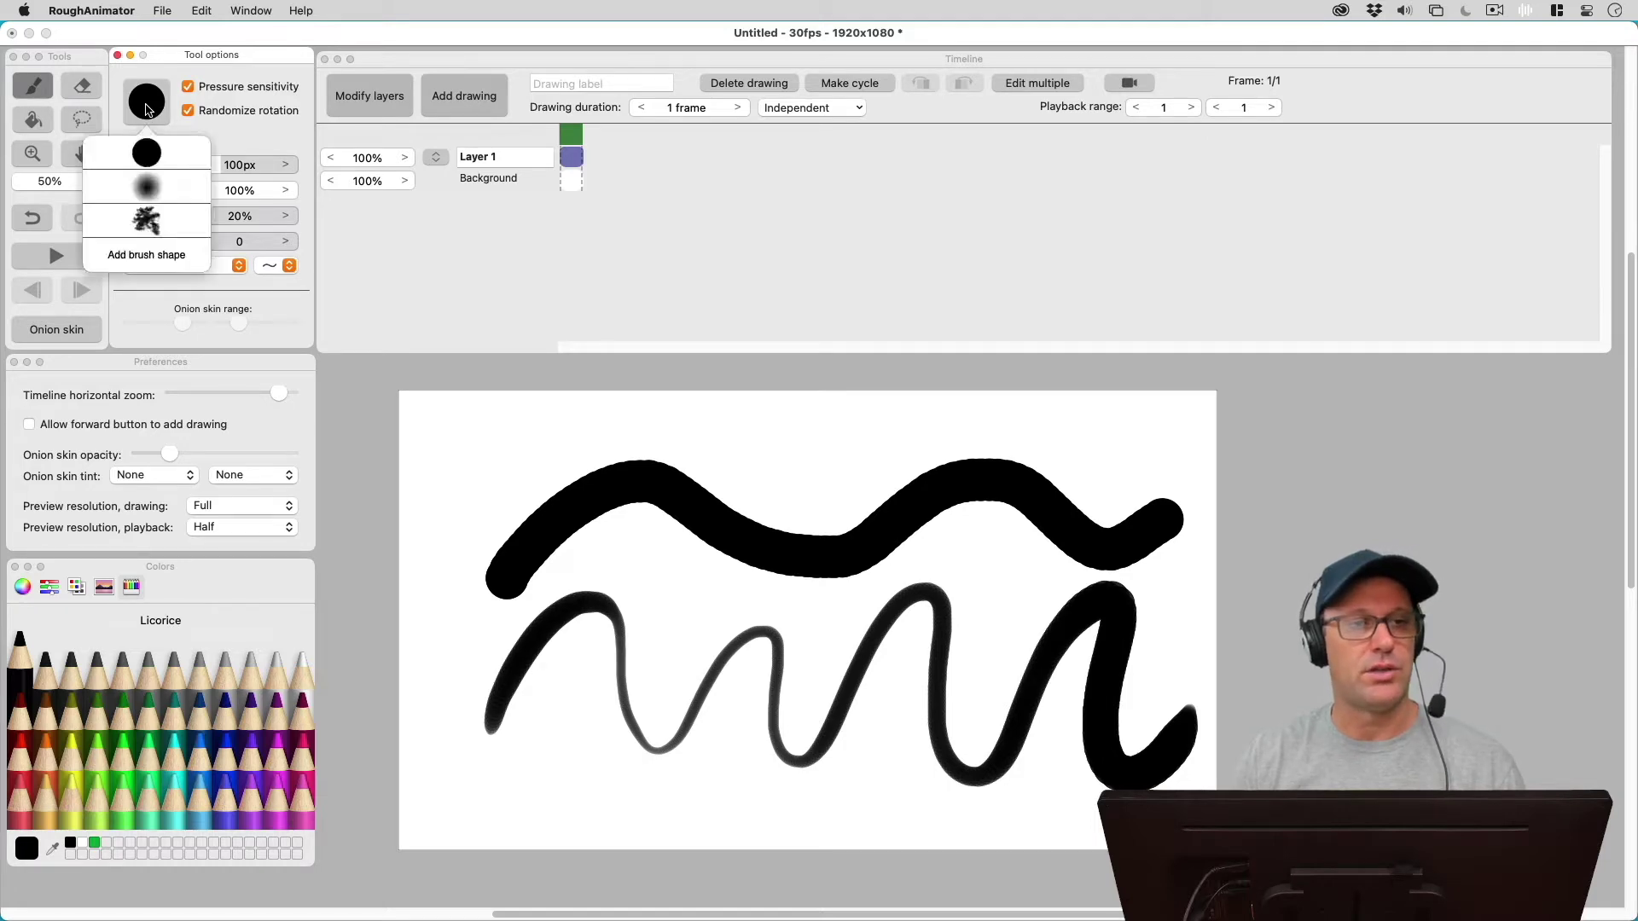
click(147, 189)
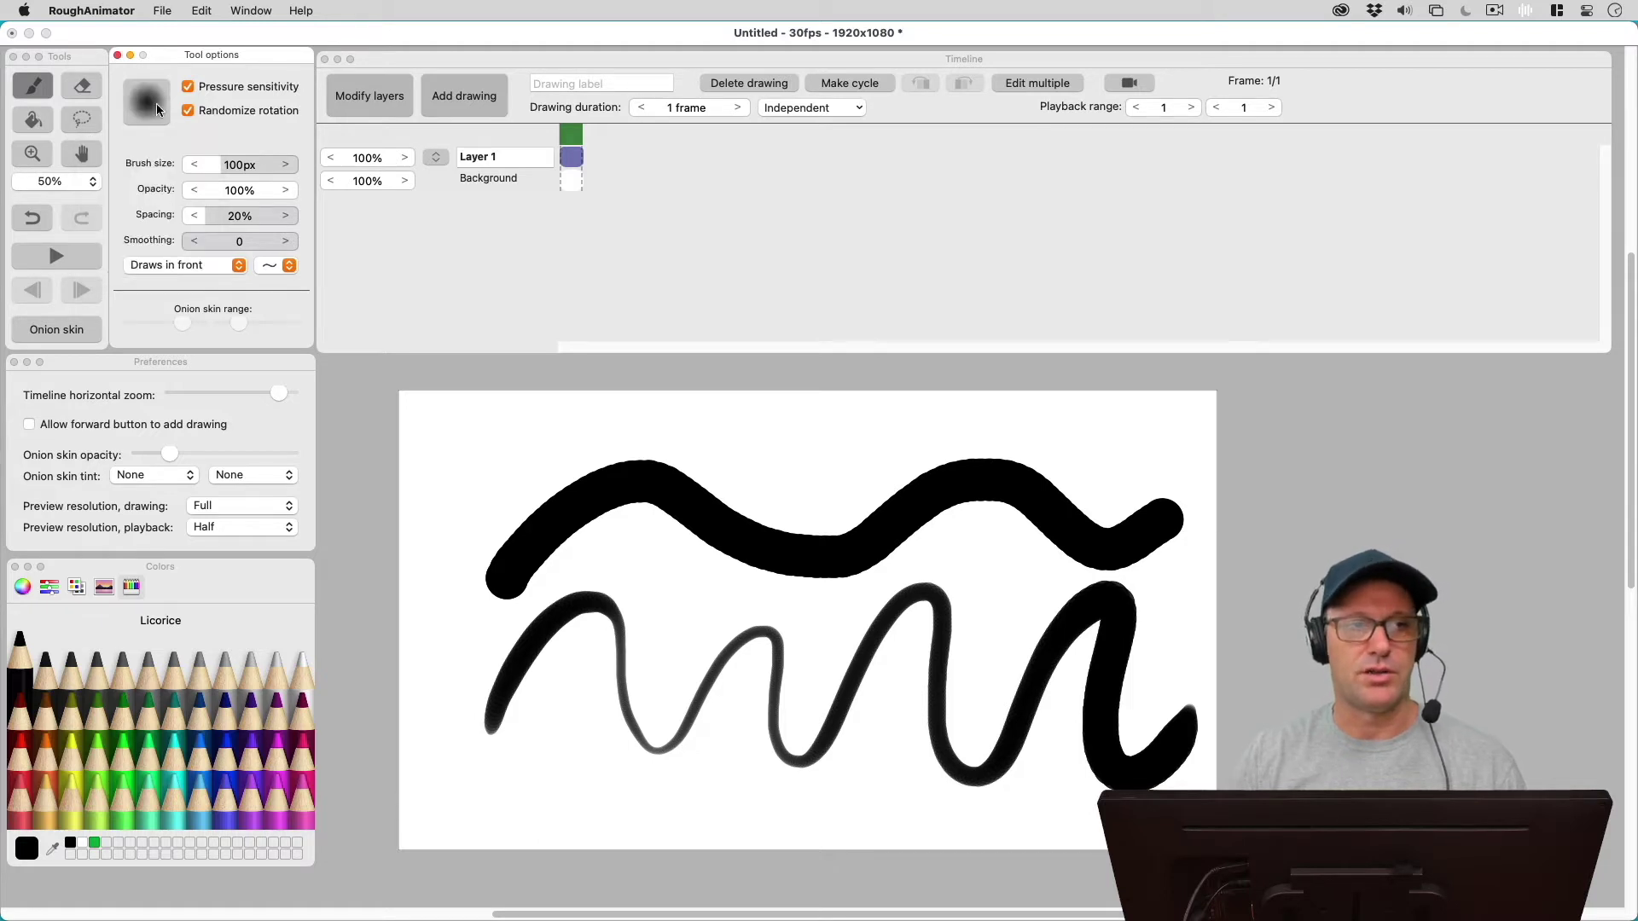
mouse_move(467, 478)
mouse_down()
mouse_move(603, 431)
mouse_move(785, 444)
mouse_up()
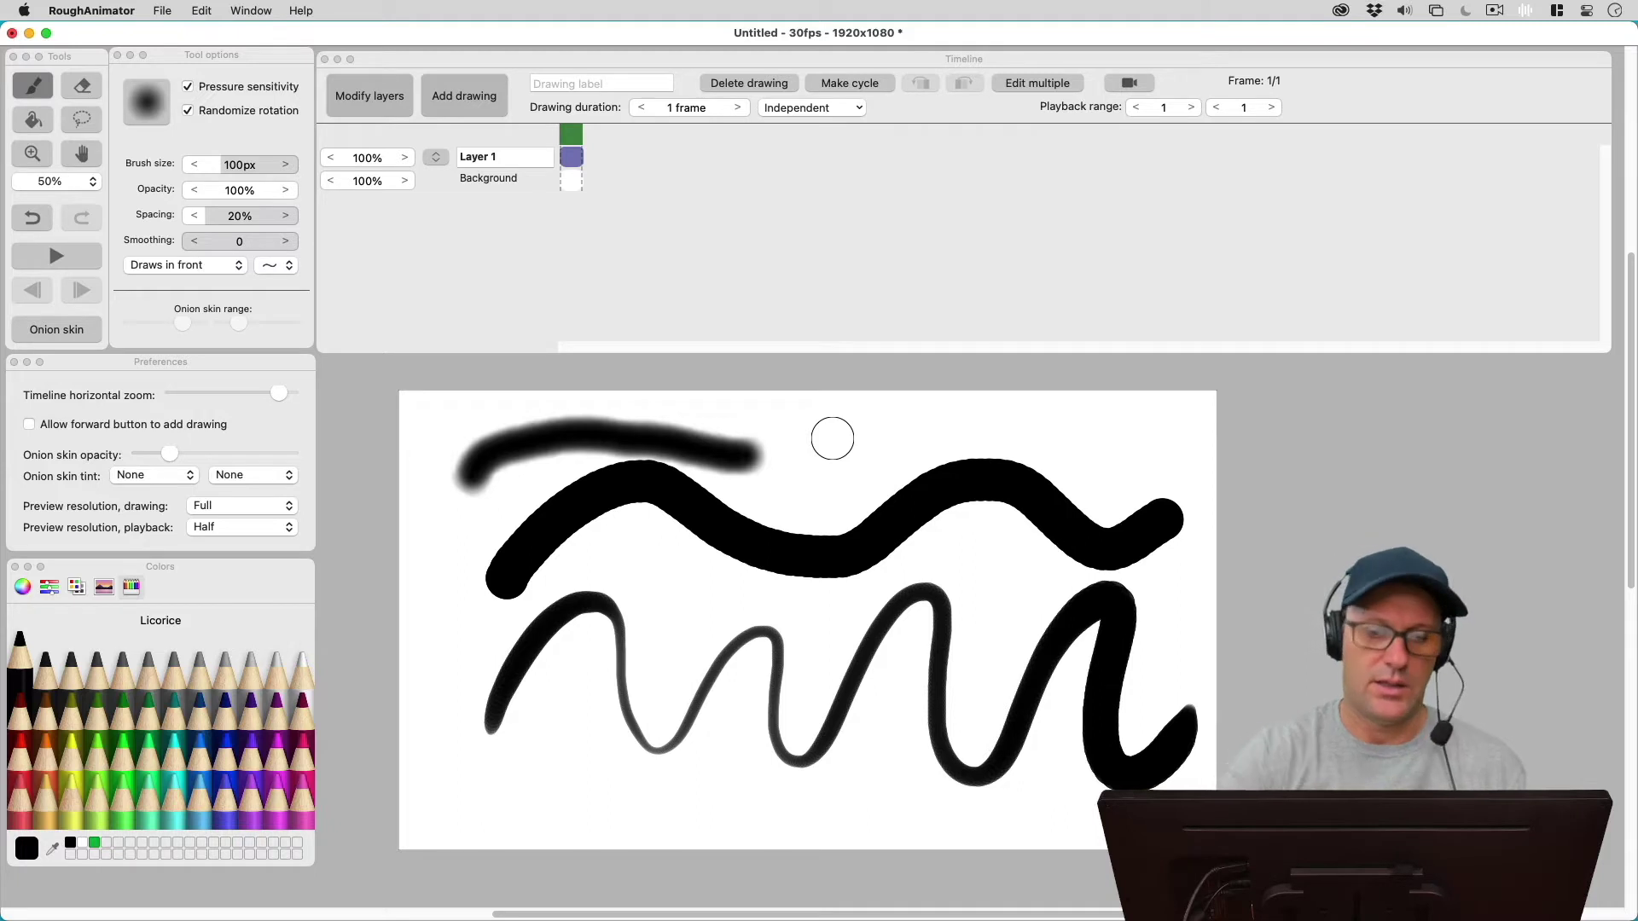
mouse_move(492, 809)
mouse_down()
mouse_move(504, 770)
mouse_move(782, 813)
mouse_move(824, 789)
mouse_move(900, 660)
mouse_move(1039, 562)
mouse_move(1031, 530)
mouse_up()
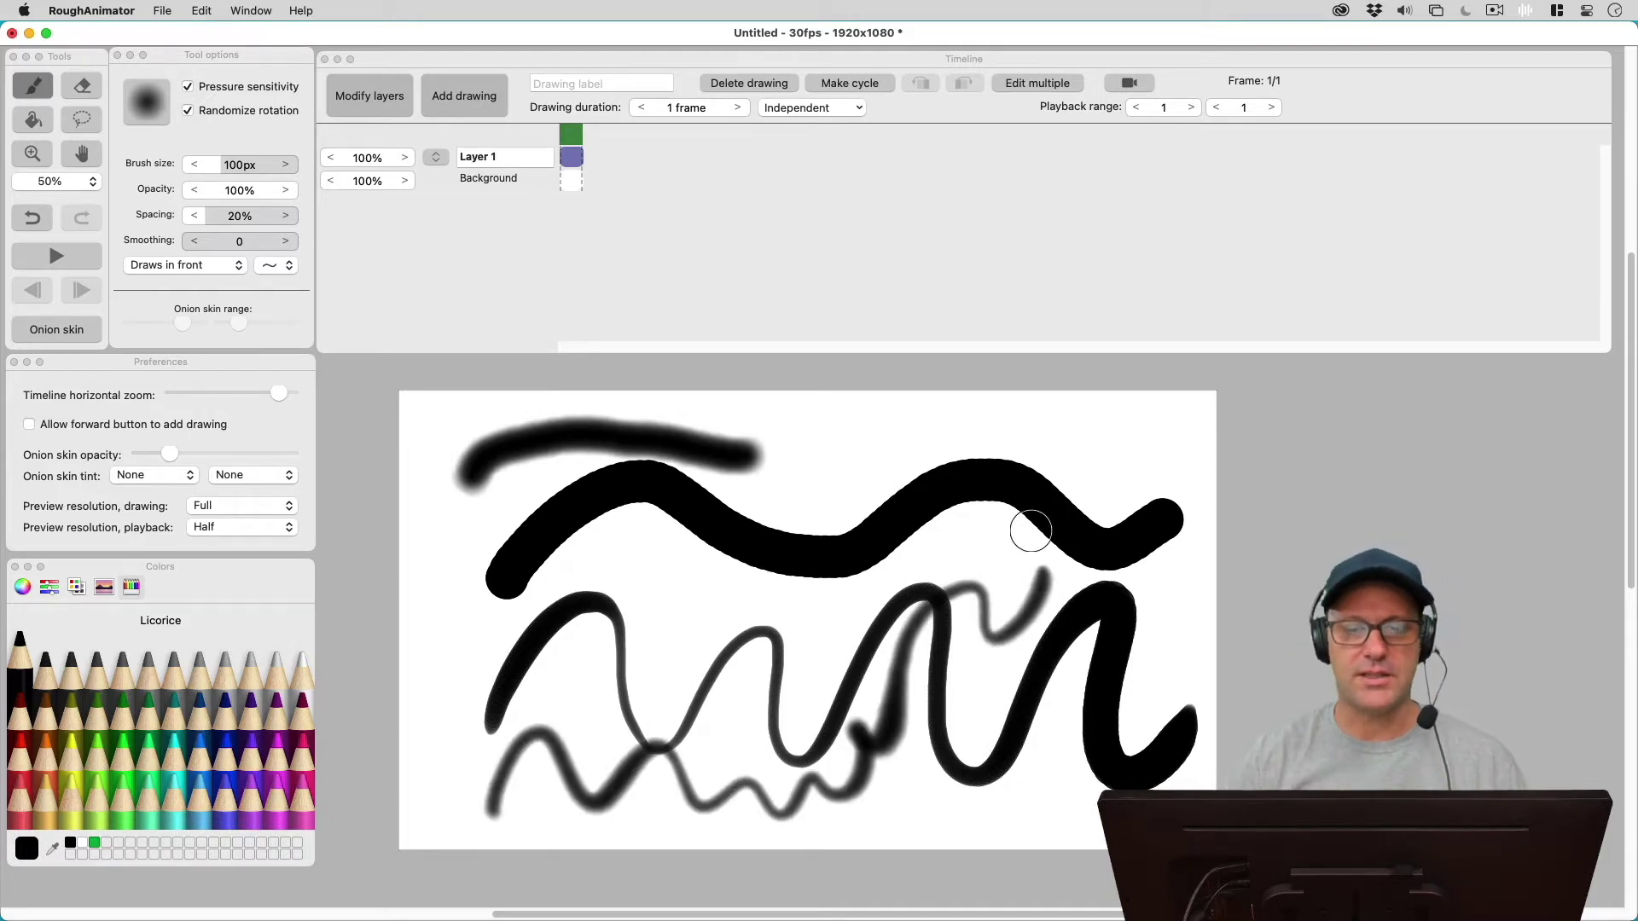
Switch to the textured splatter tip and stamp one dab near the left edge.
click(170, 223)
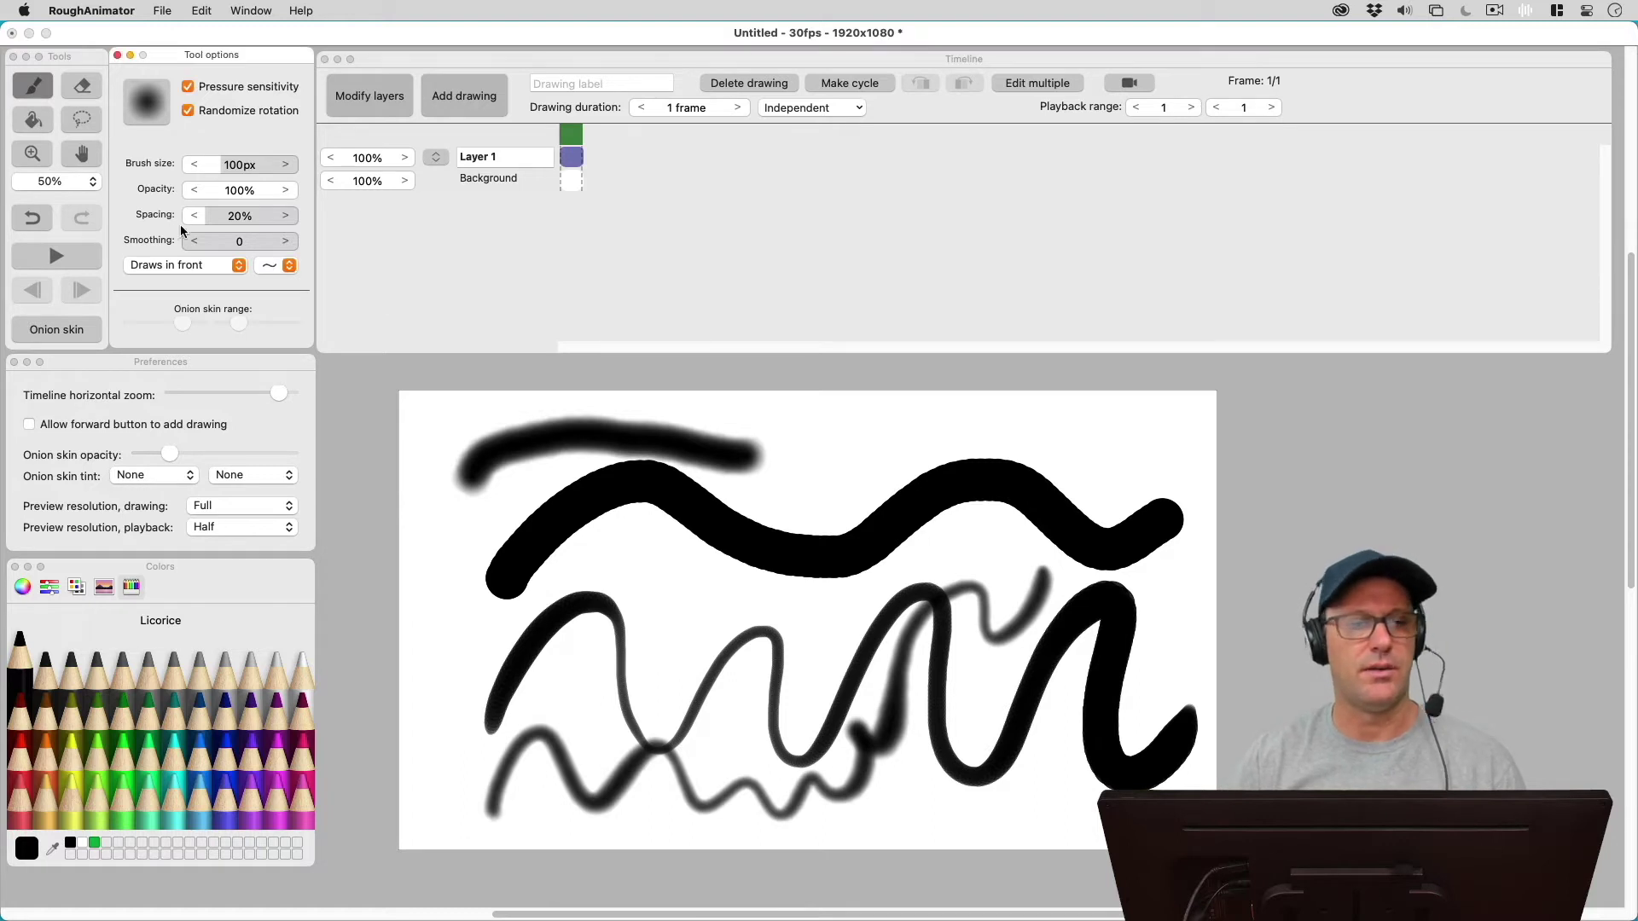
click(148, 103)
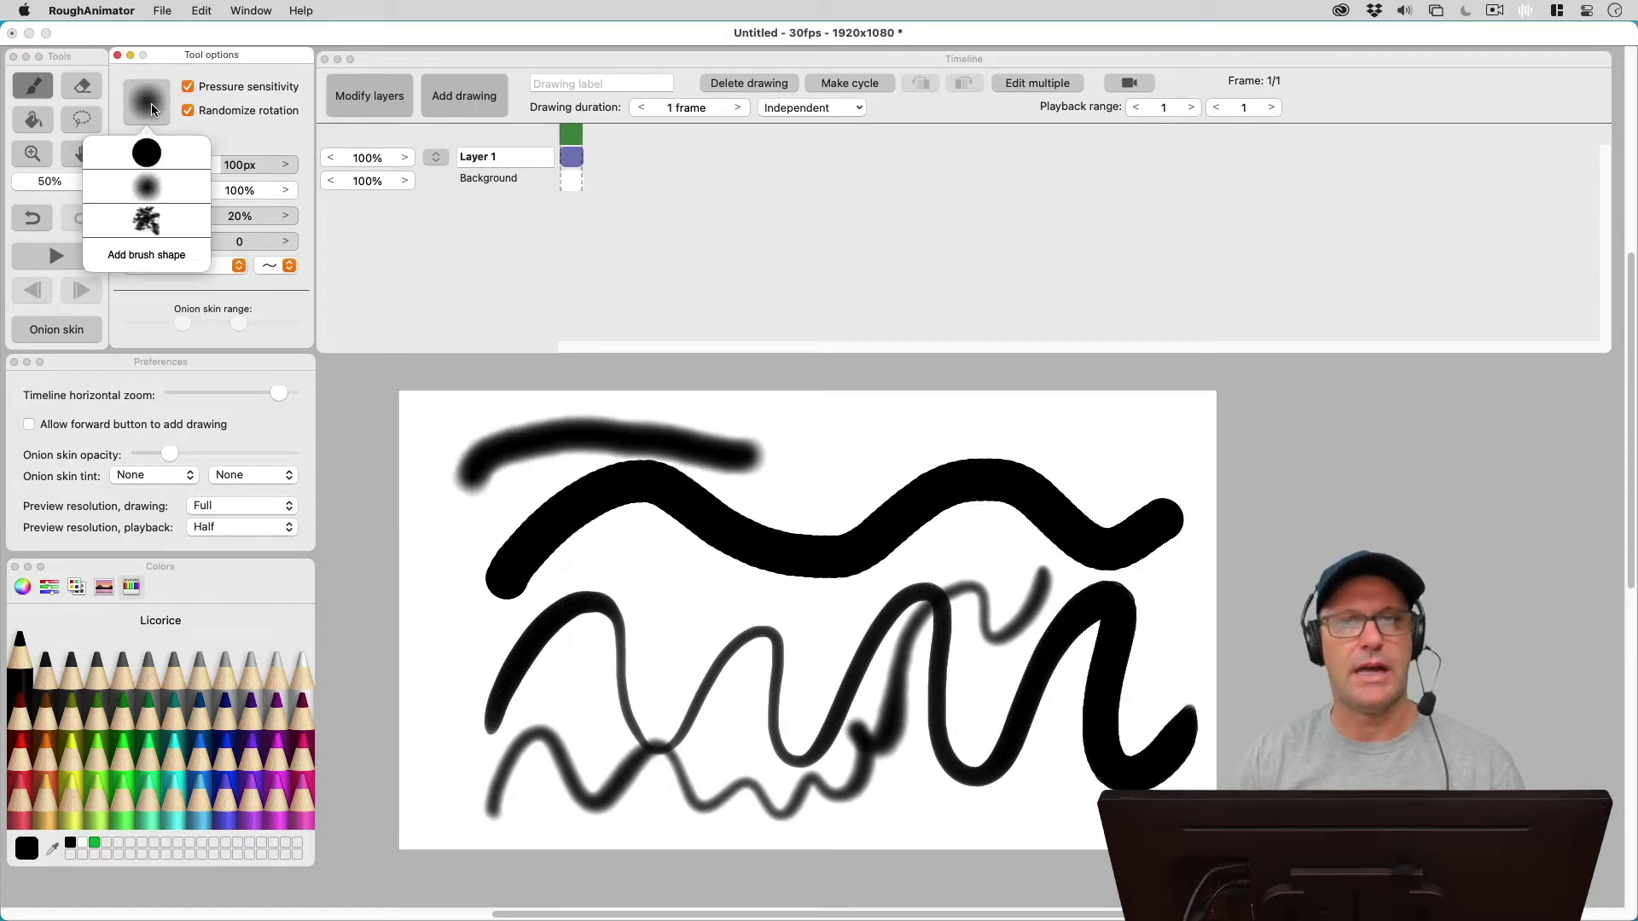
click(148, 223)
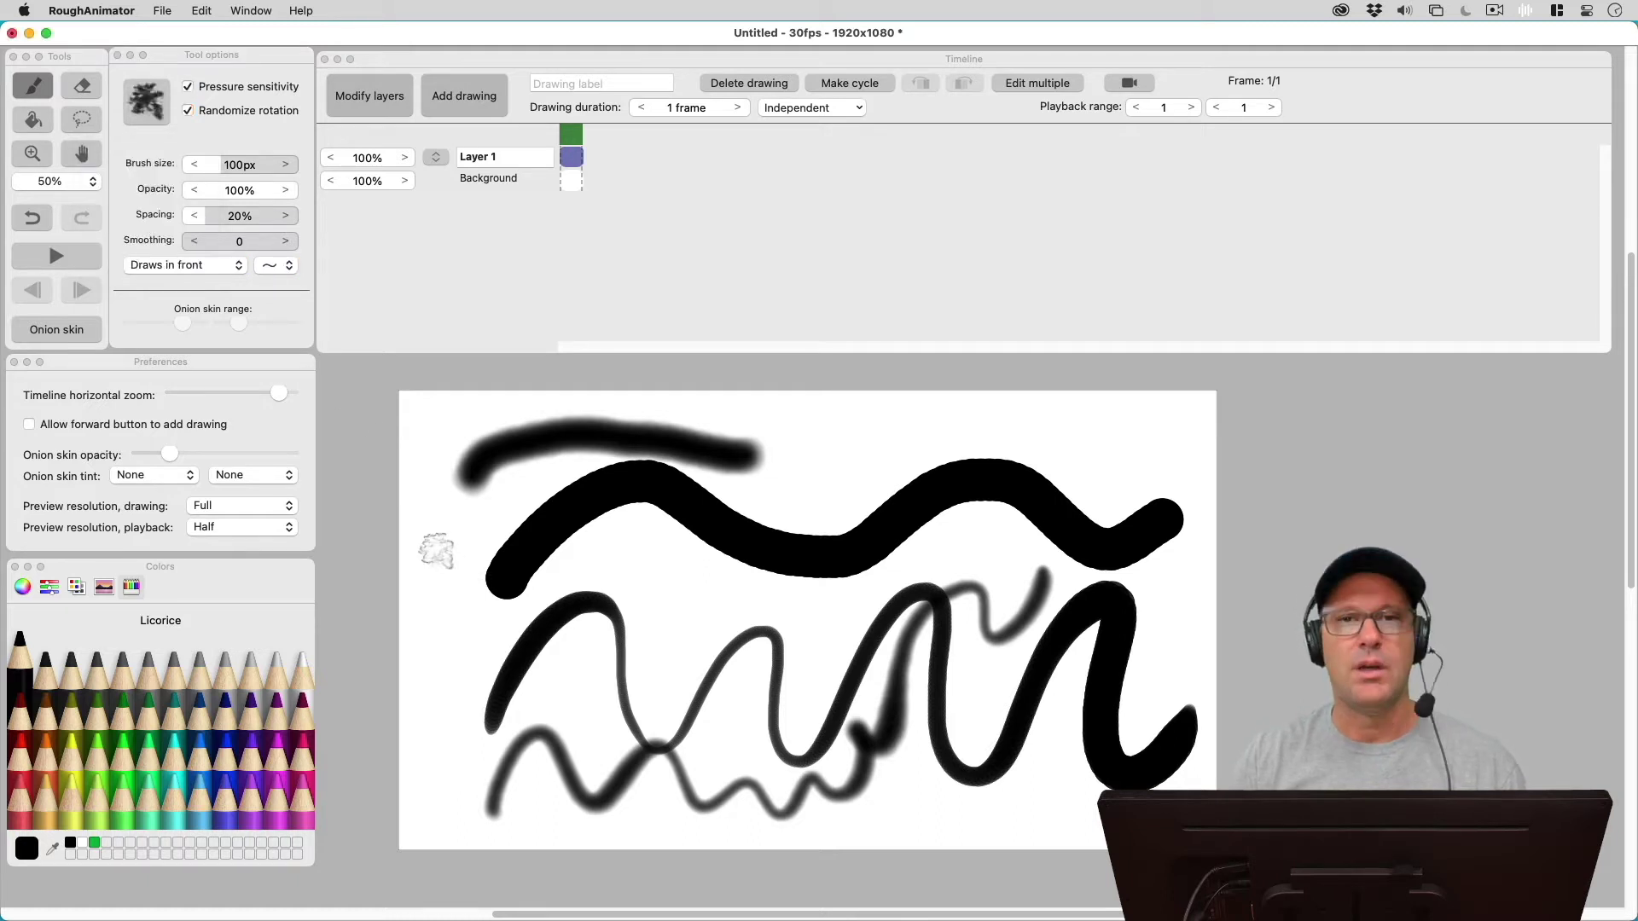
click(455, 532)
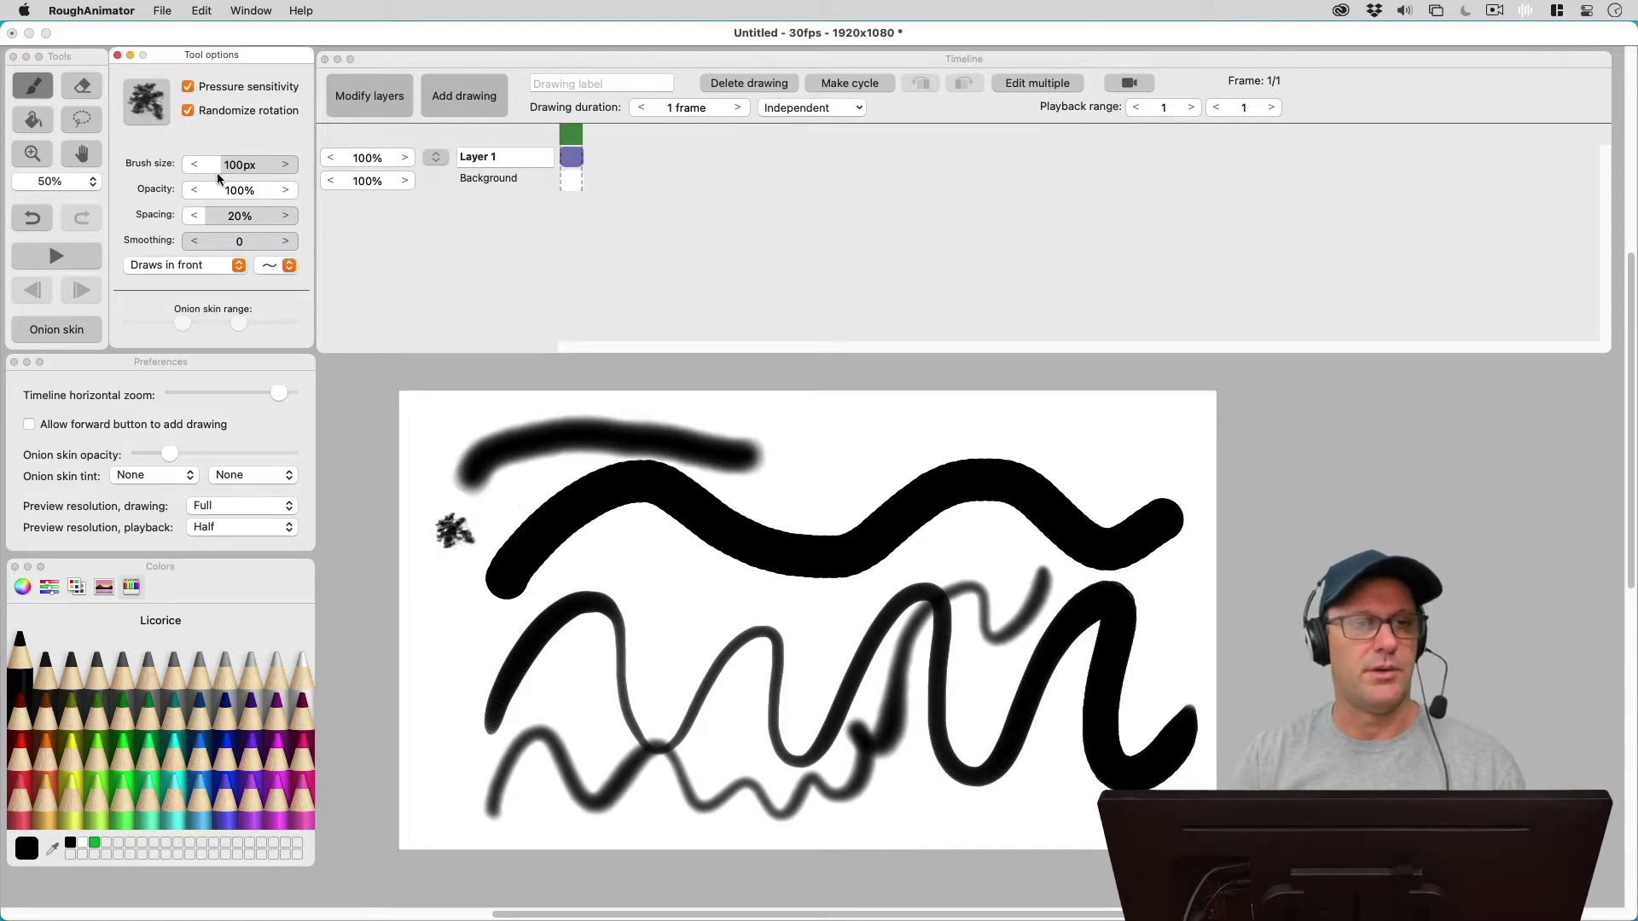
click(341, 270)
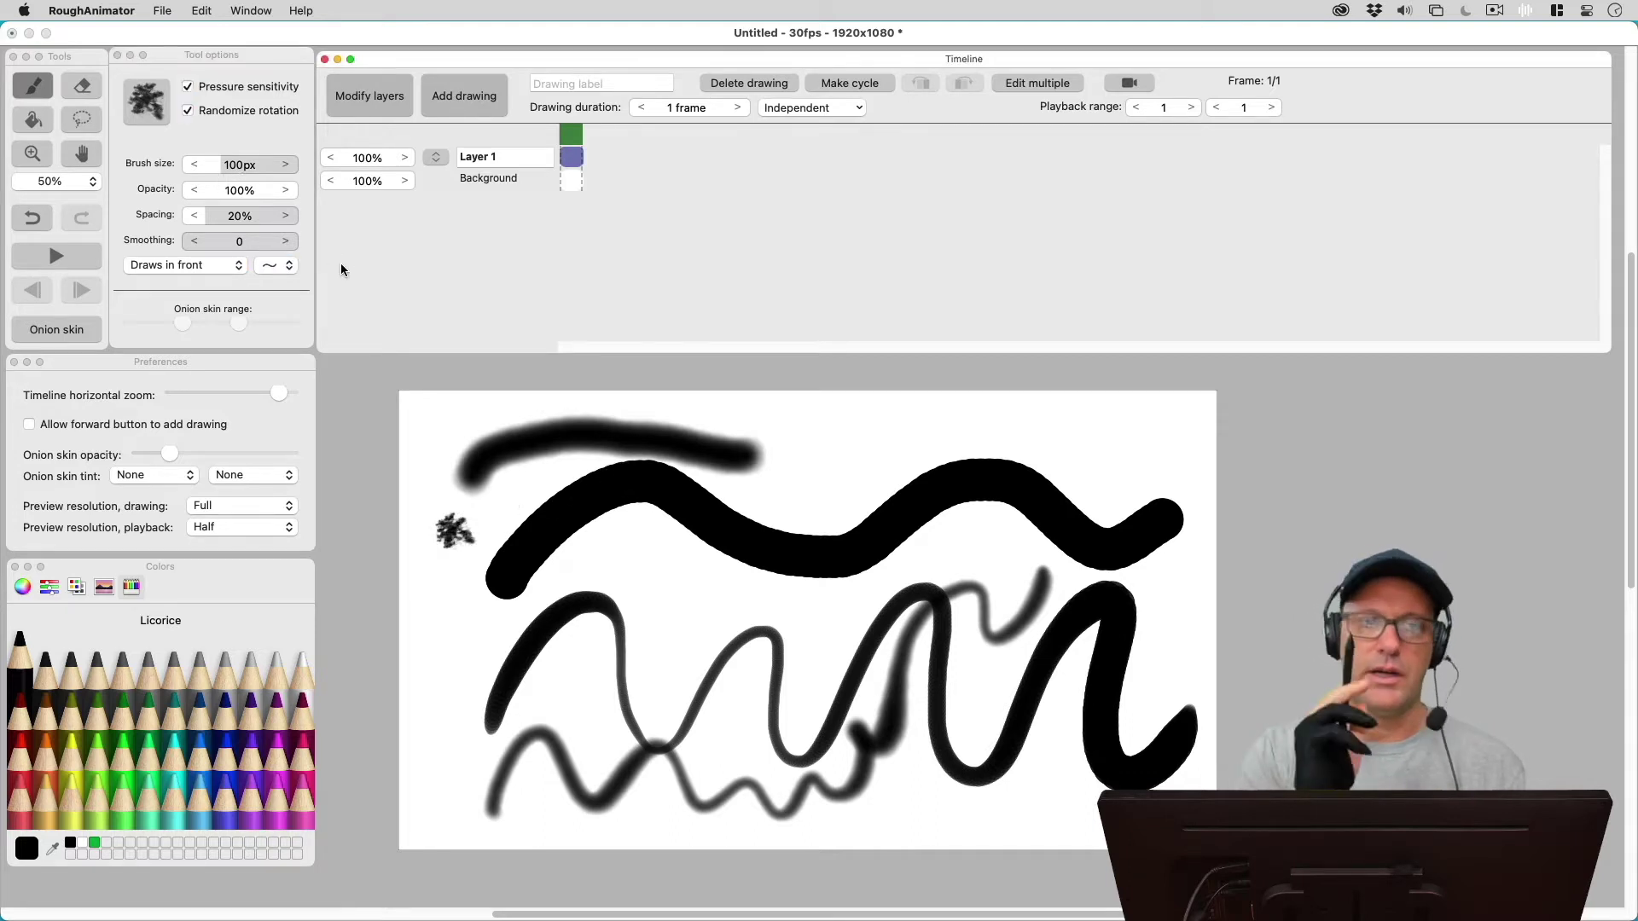
Paint a jagged splatter stroke across the upper right and a short splatter cluster mid-canvas.
mouse_move(808, 456)
mouse_down()
mouse_move(856, 432)
mouse_move(887, 463)
mouse_move(998, 408)
mouse_move(1024, 436)
mouse_move(1064, 442)
mouse_move(1097, 412)
mouse_move(1111, 456)
mouse_move(1162, 459)
mouse_move(1157, 390)
mouse_up()
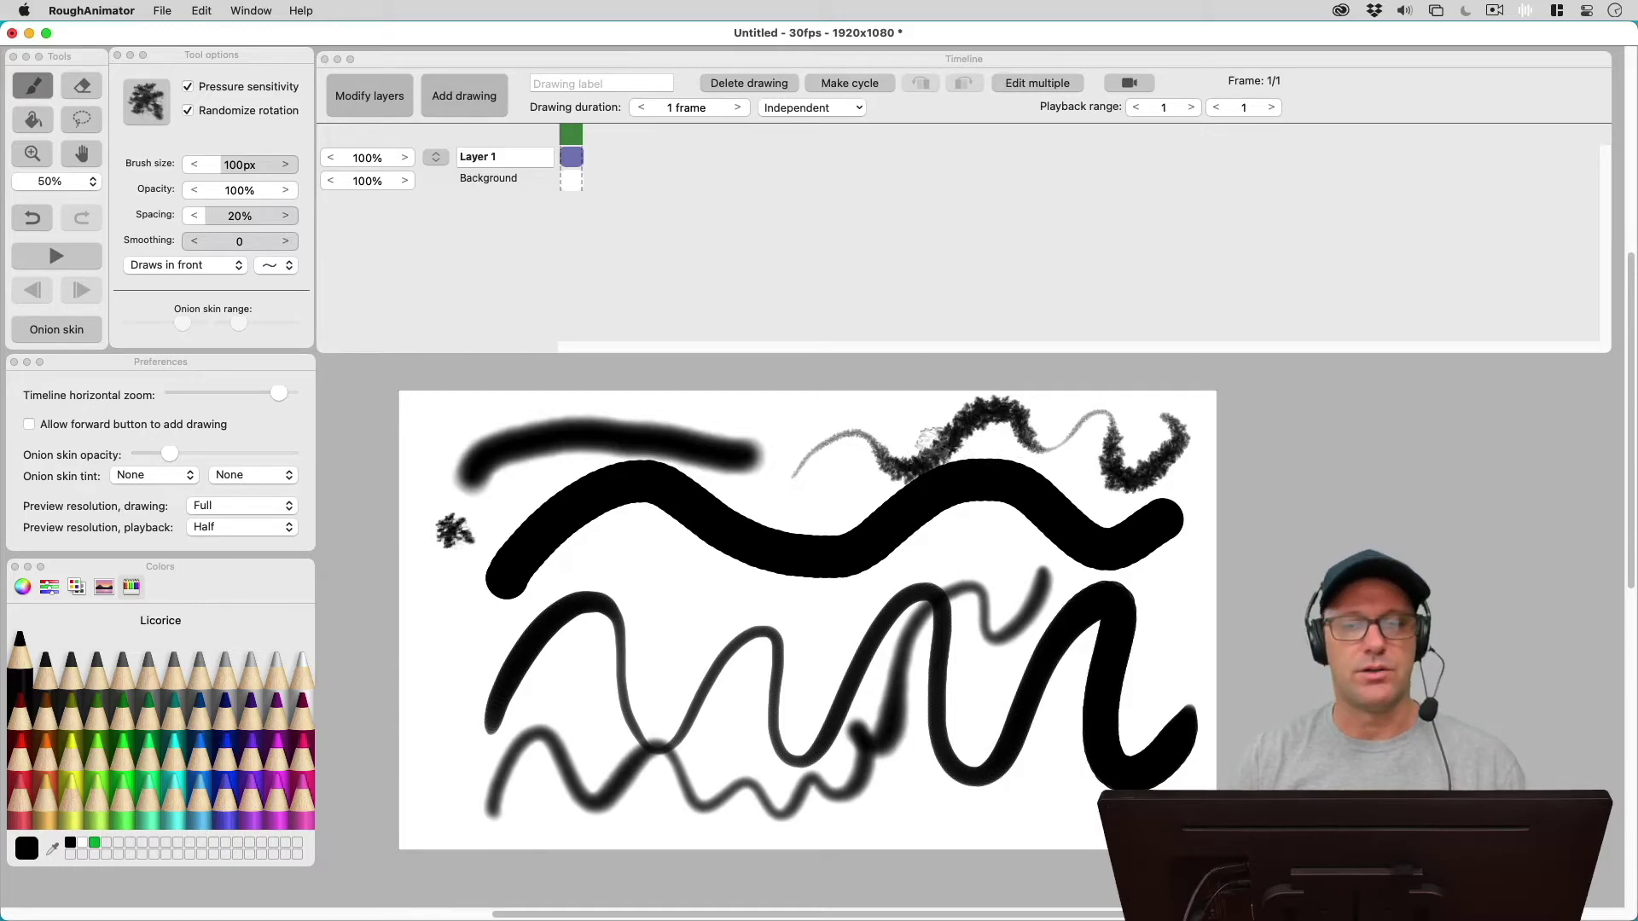
drag(657, 597, 772, 607)
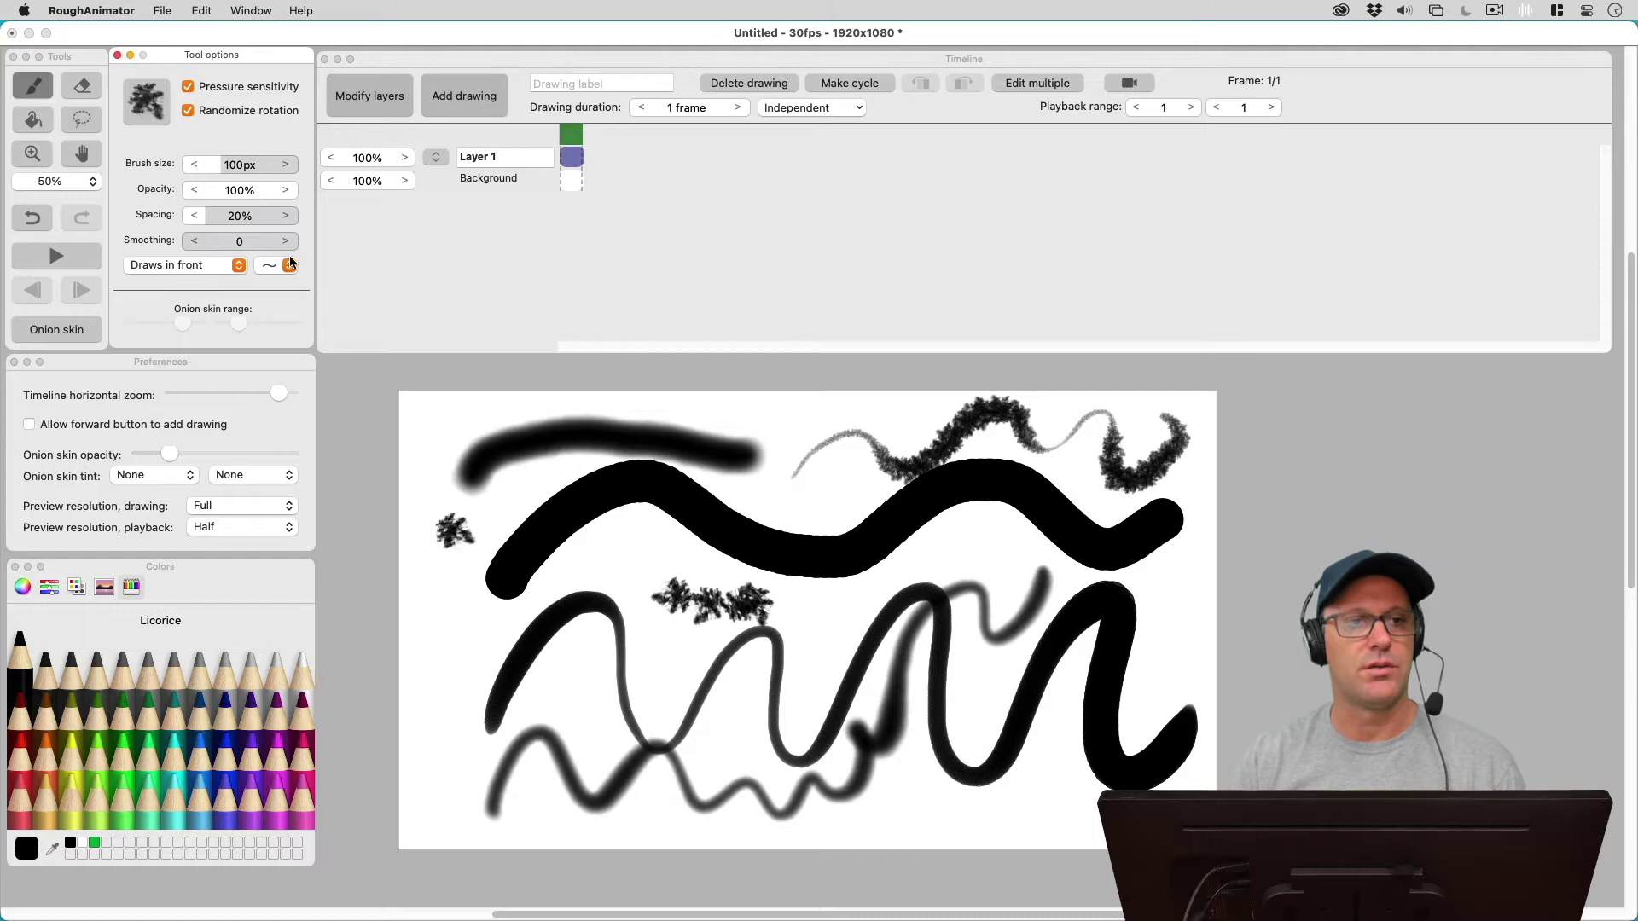
click(145, 110)
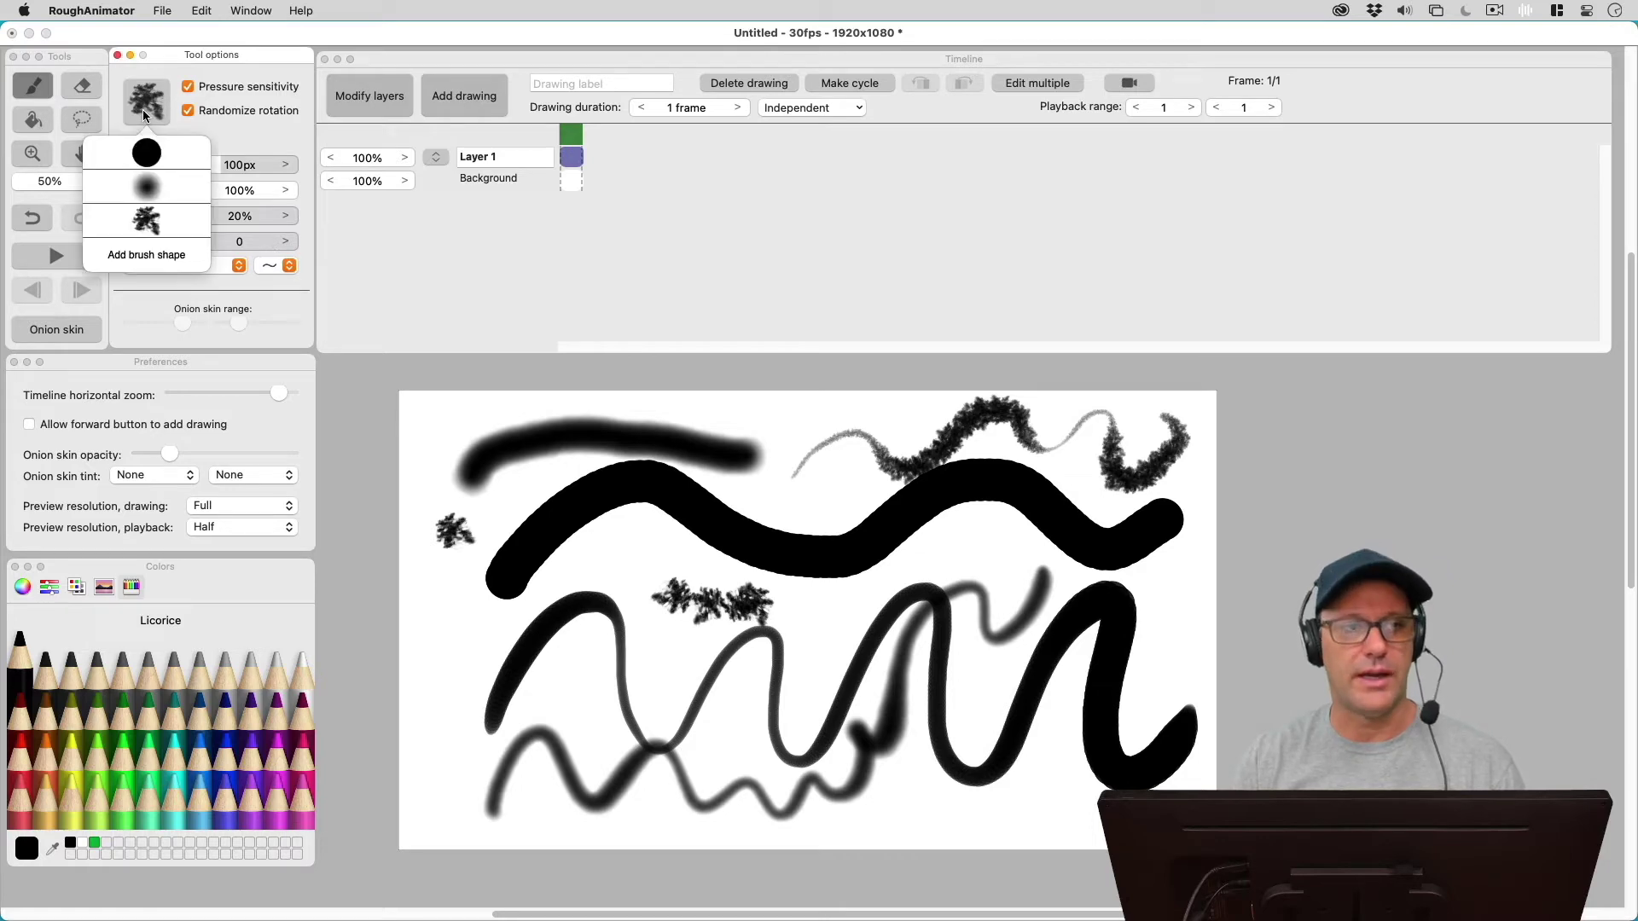
click(151, 254)
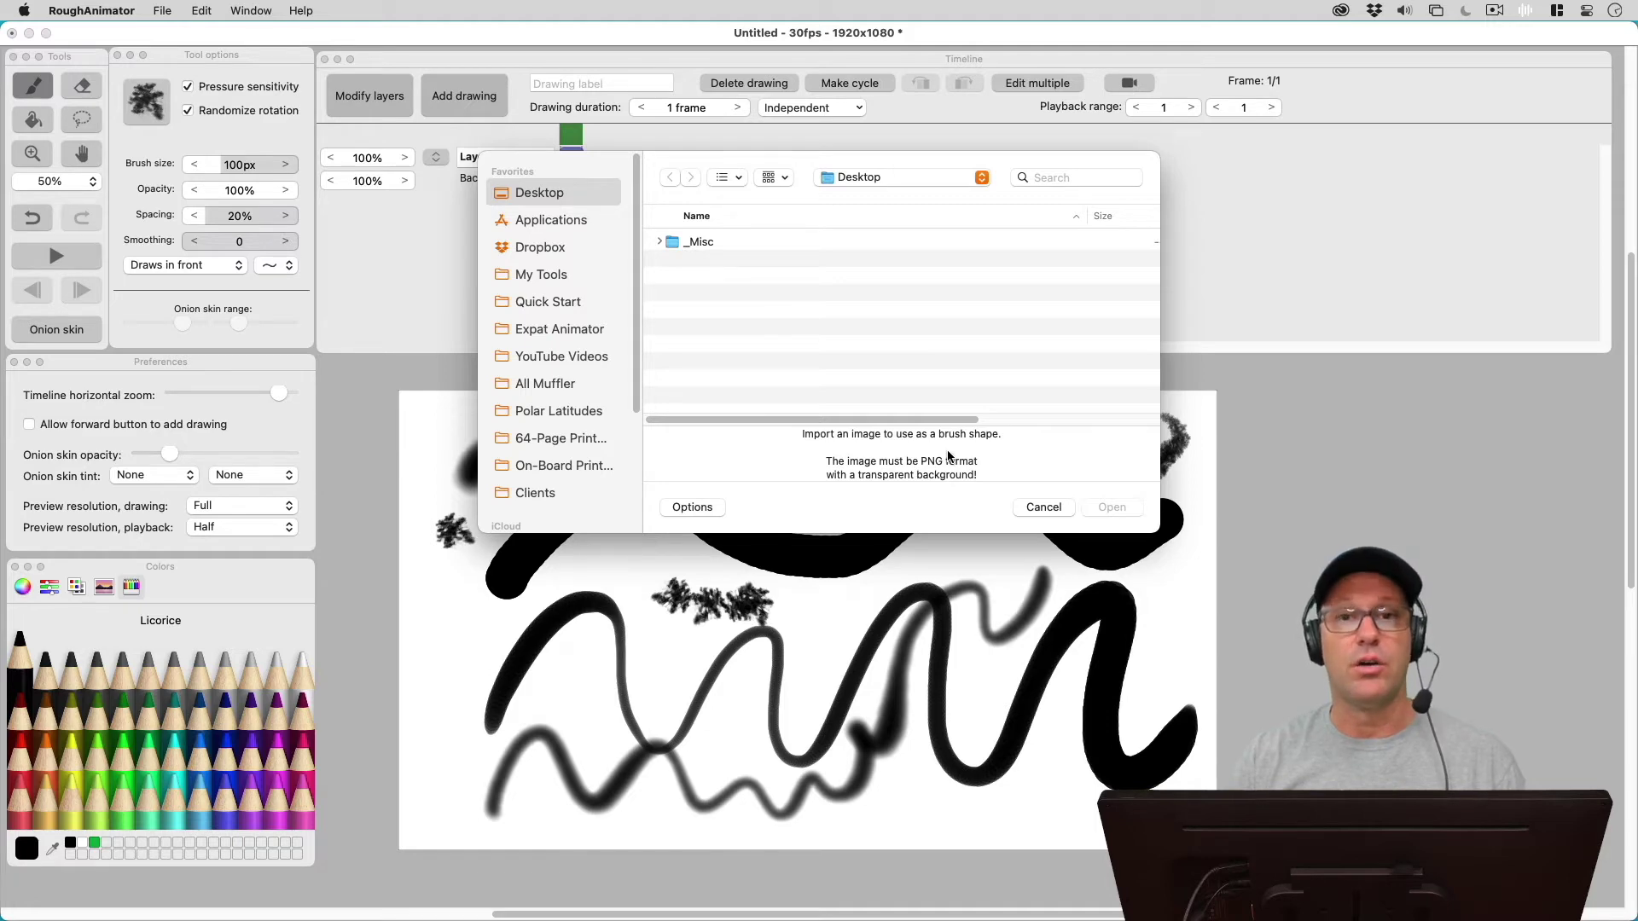
click(1044, 508)
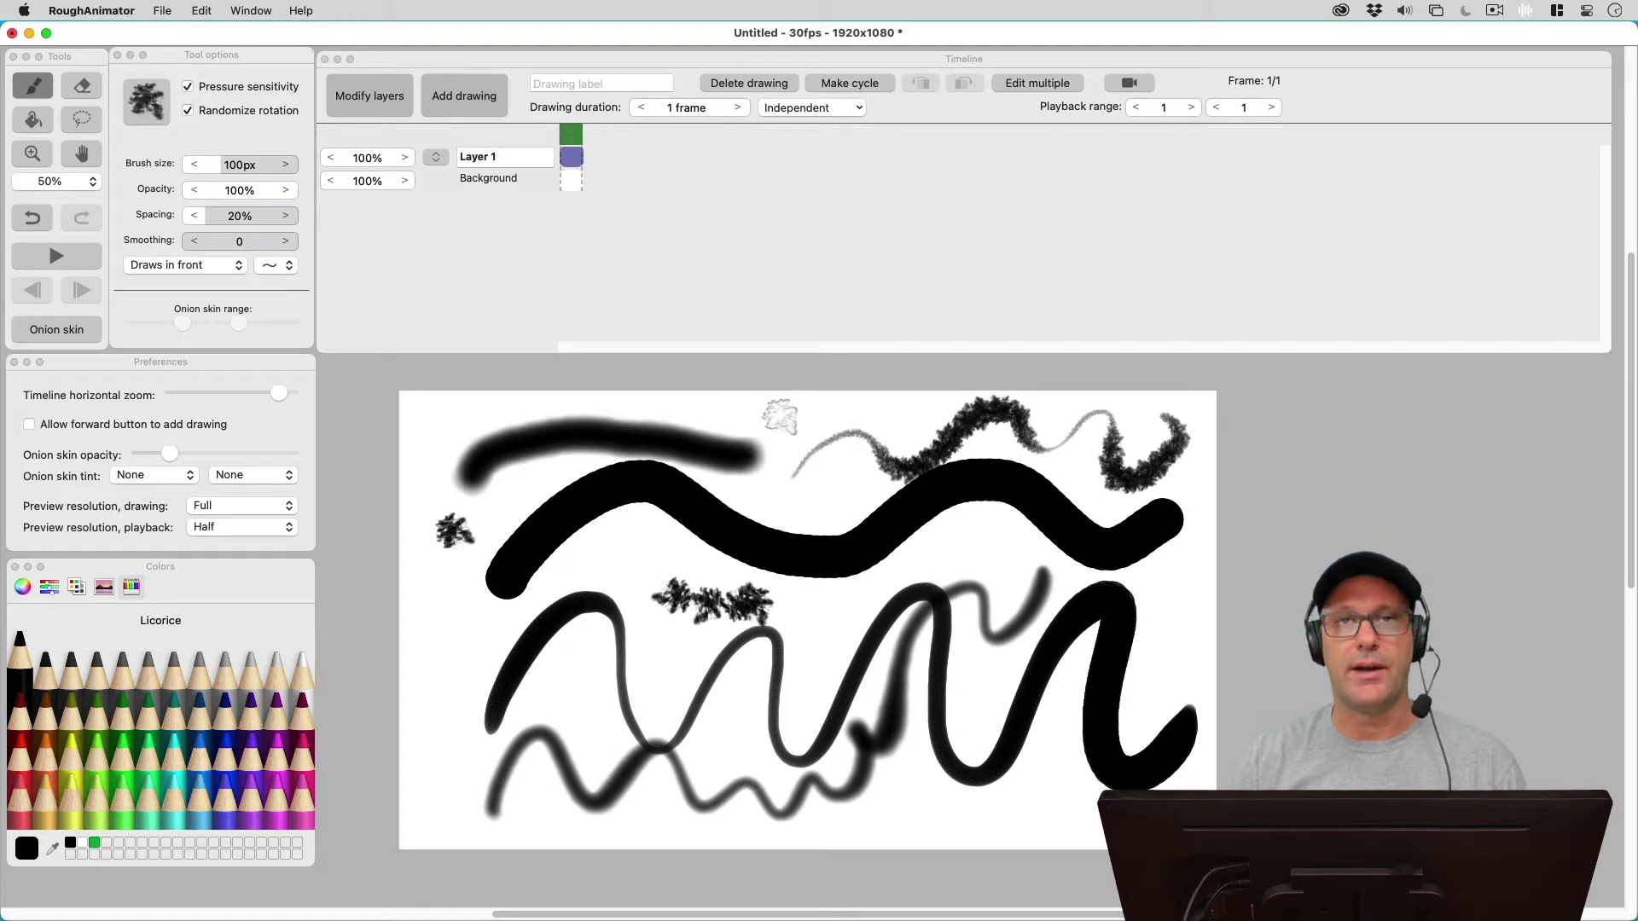
Switch to Affinity Photo and start a new 500 × 500 px document at 72 DPI.
key(super+Tab)
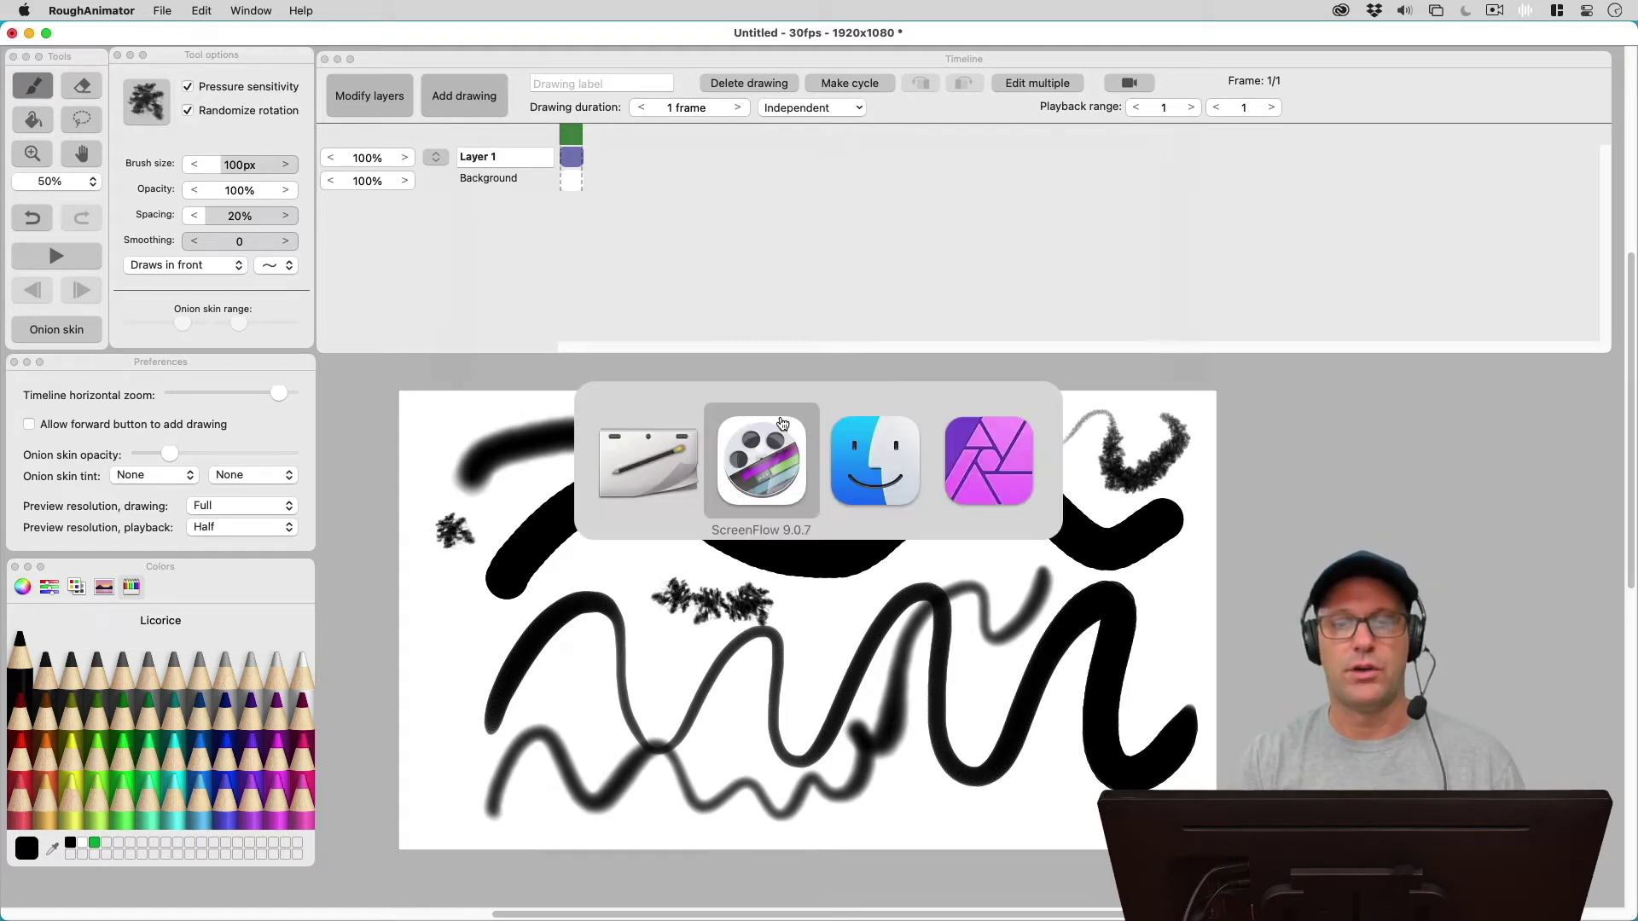
key(super+Tab)
key(super+Tab)
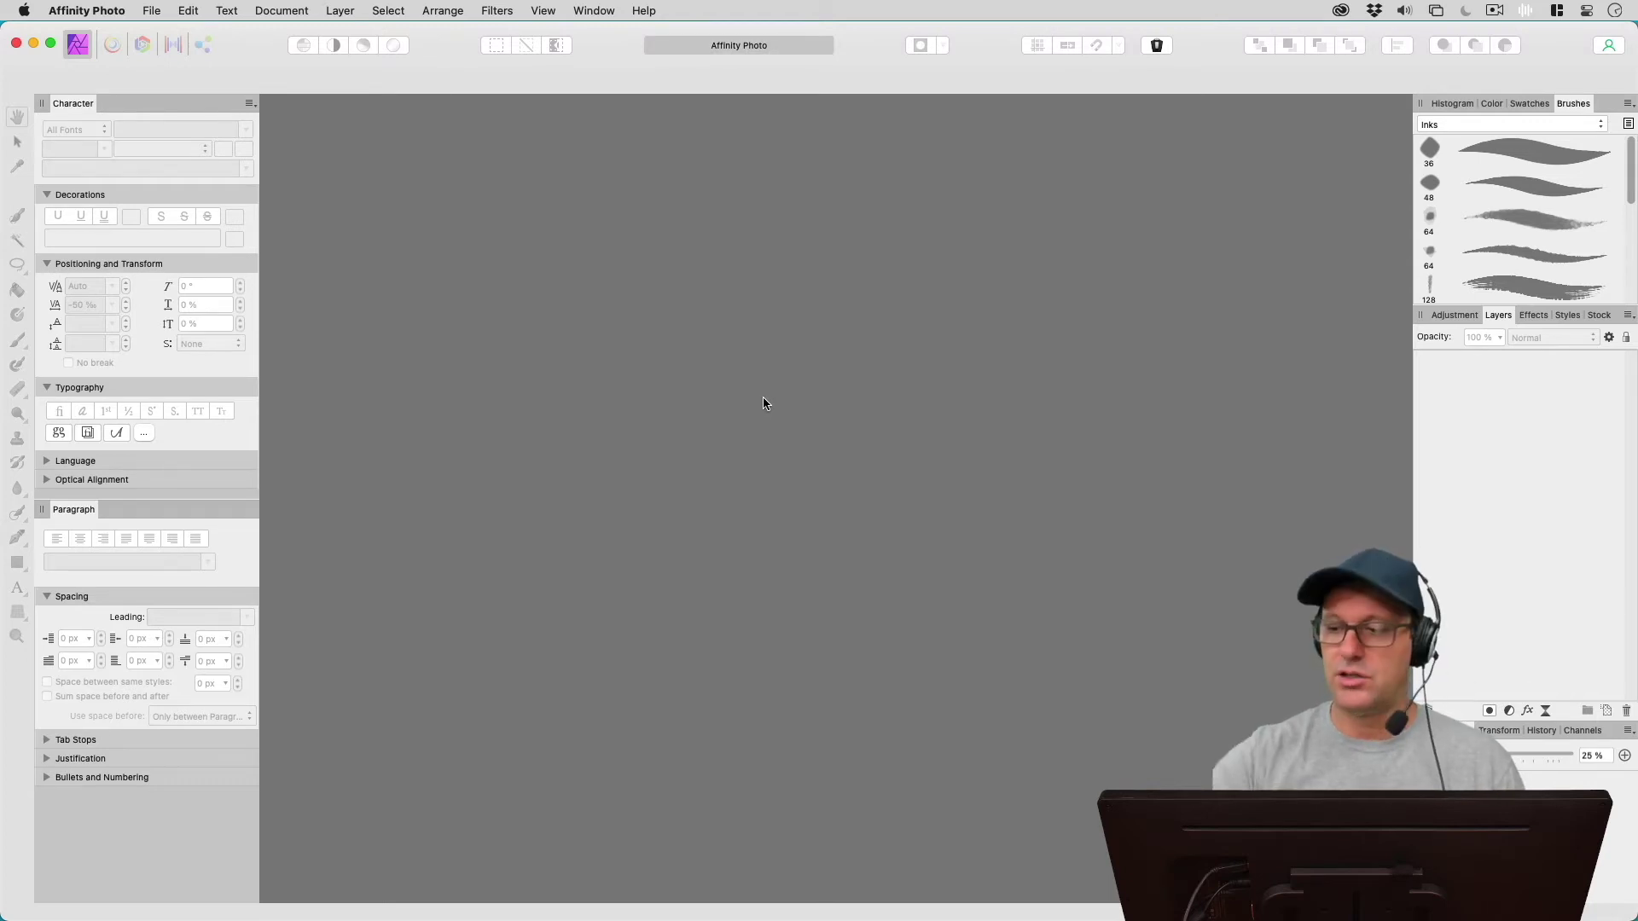
click(151, 10)
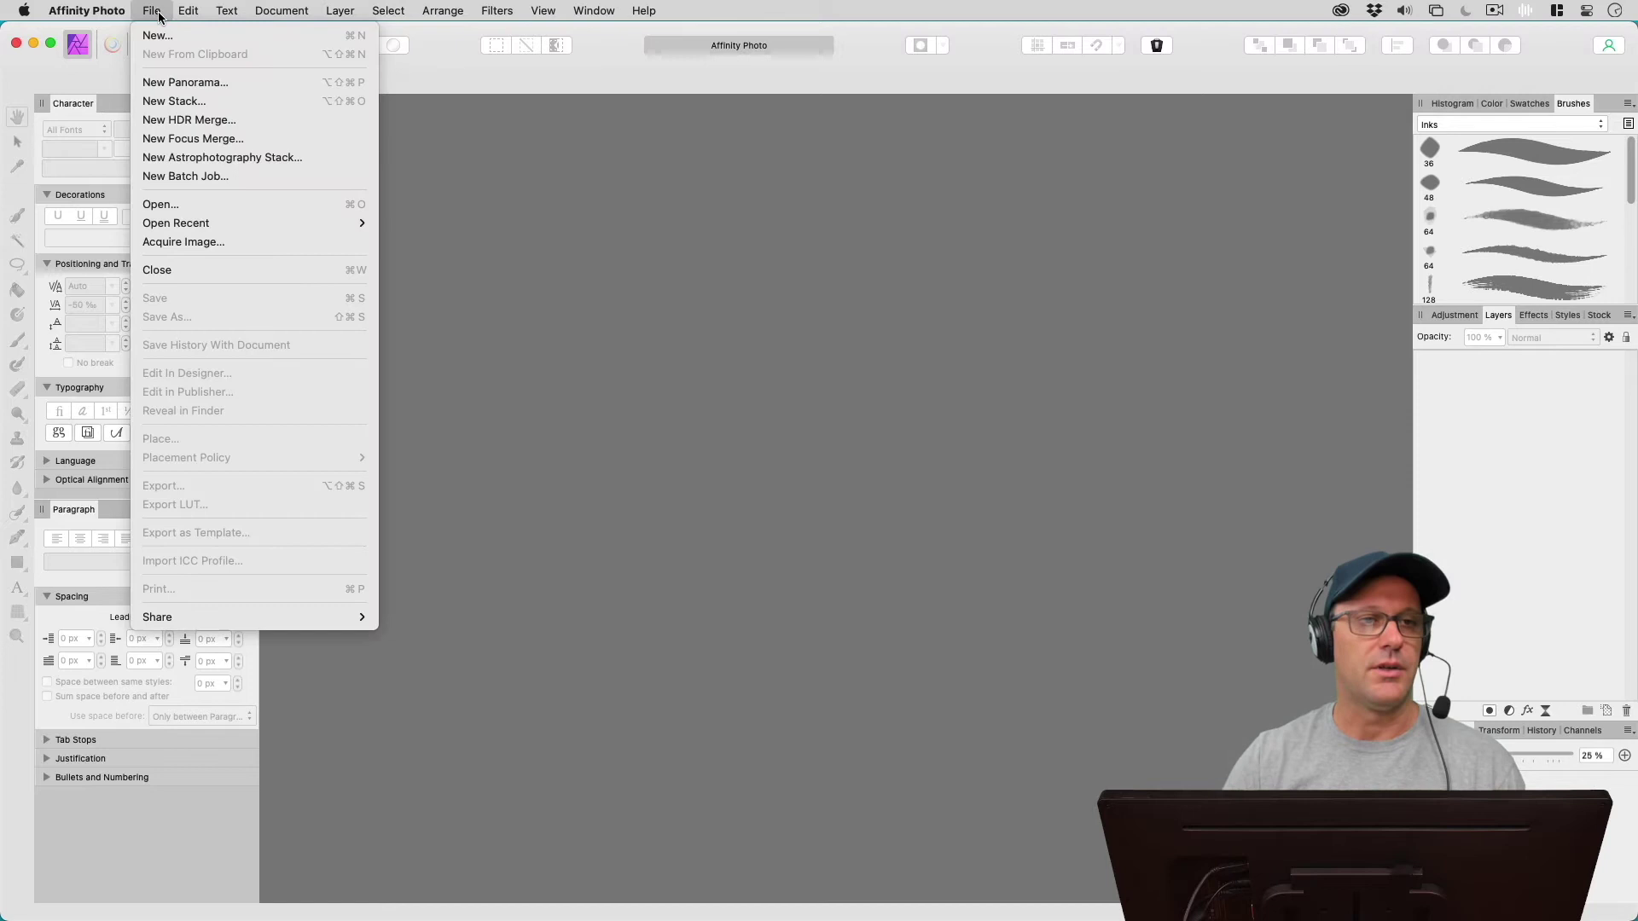
click(170, 32)
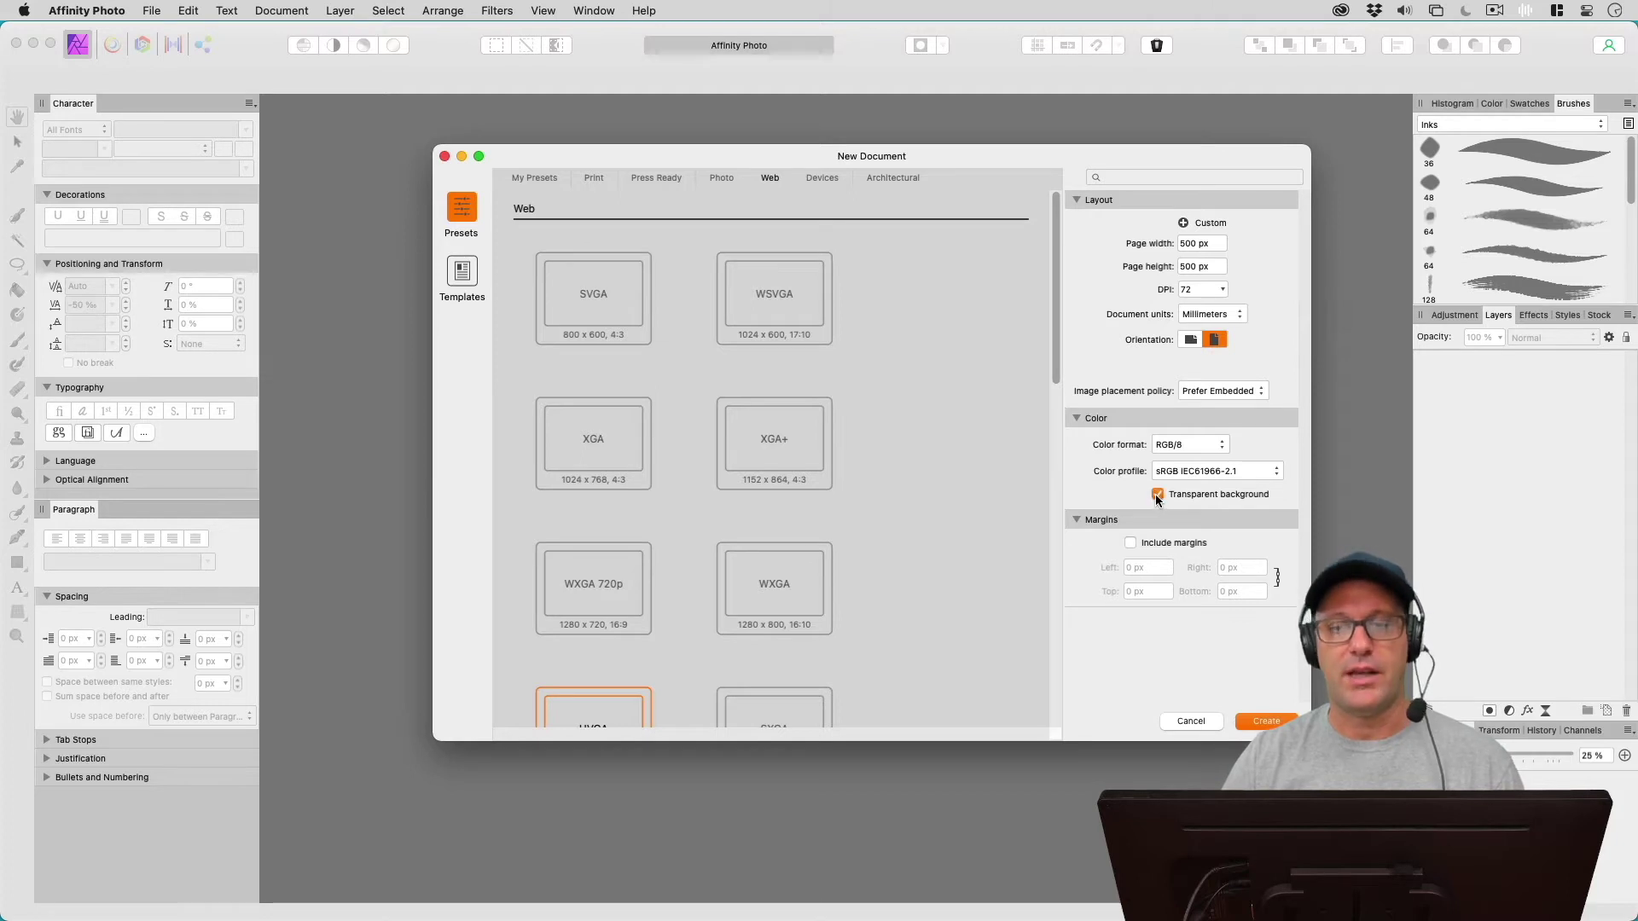
Create the 500 × 500 px document, make its background transparent, and select the Paint Brush.
click(1267, 718)
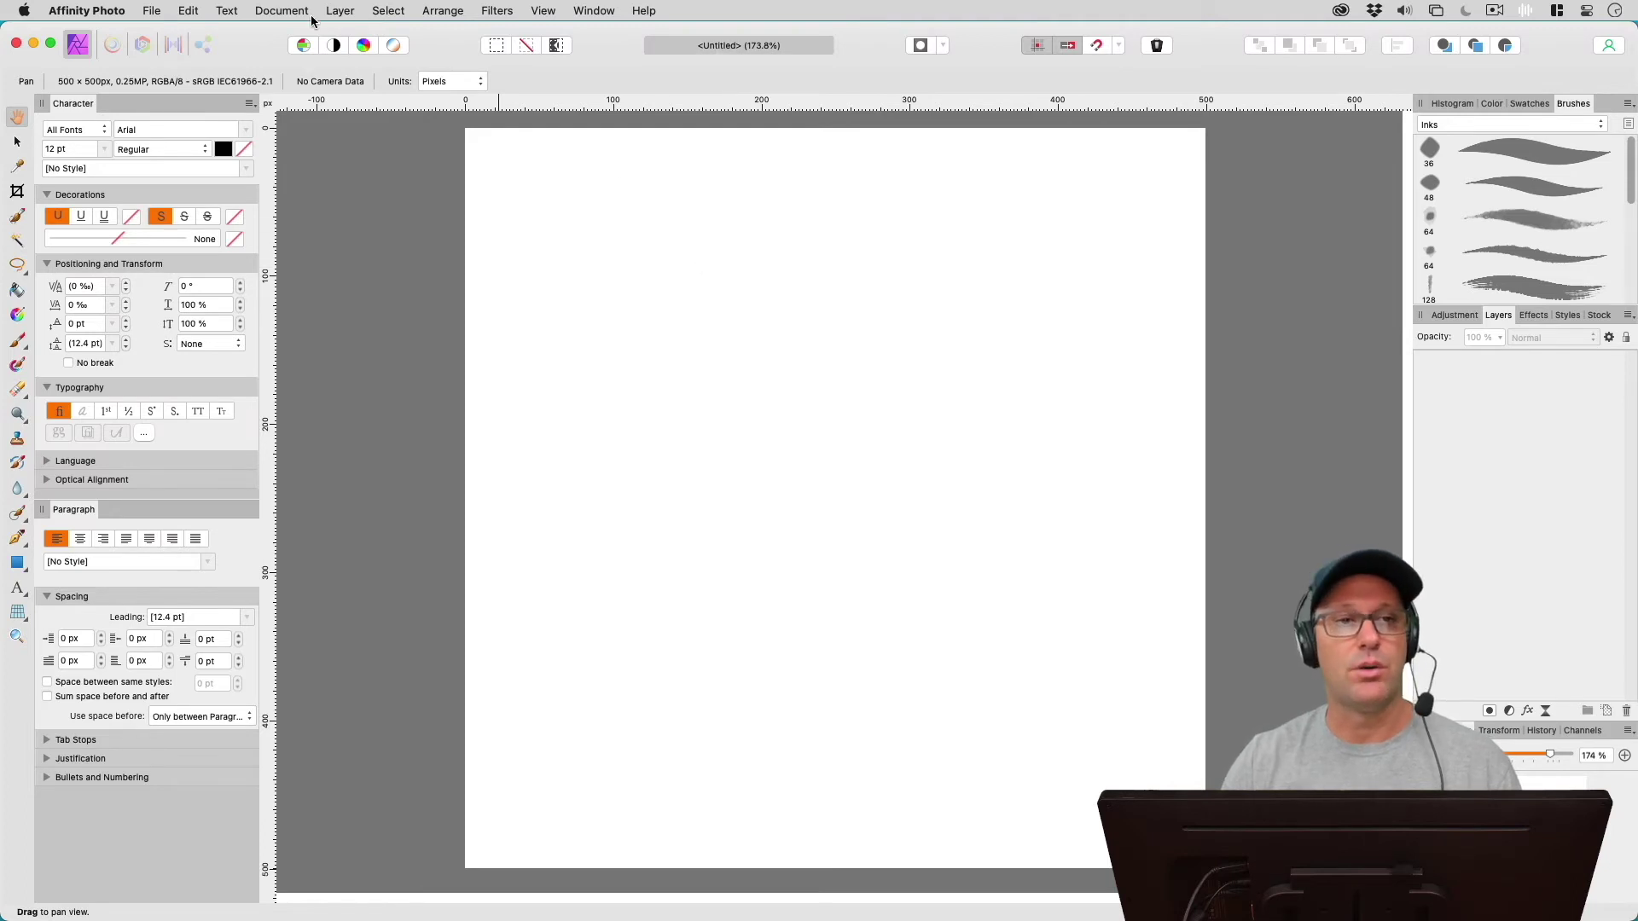
click(284, 10)
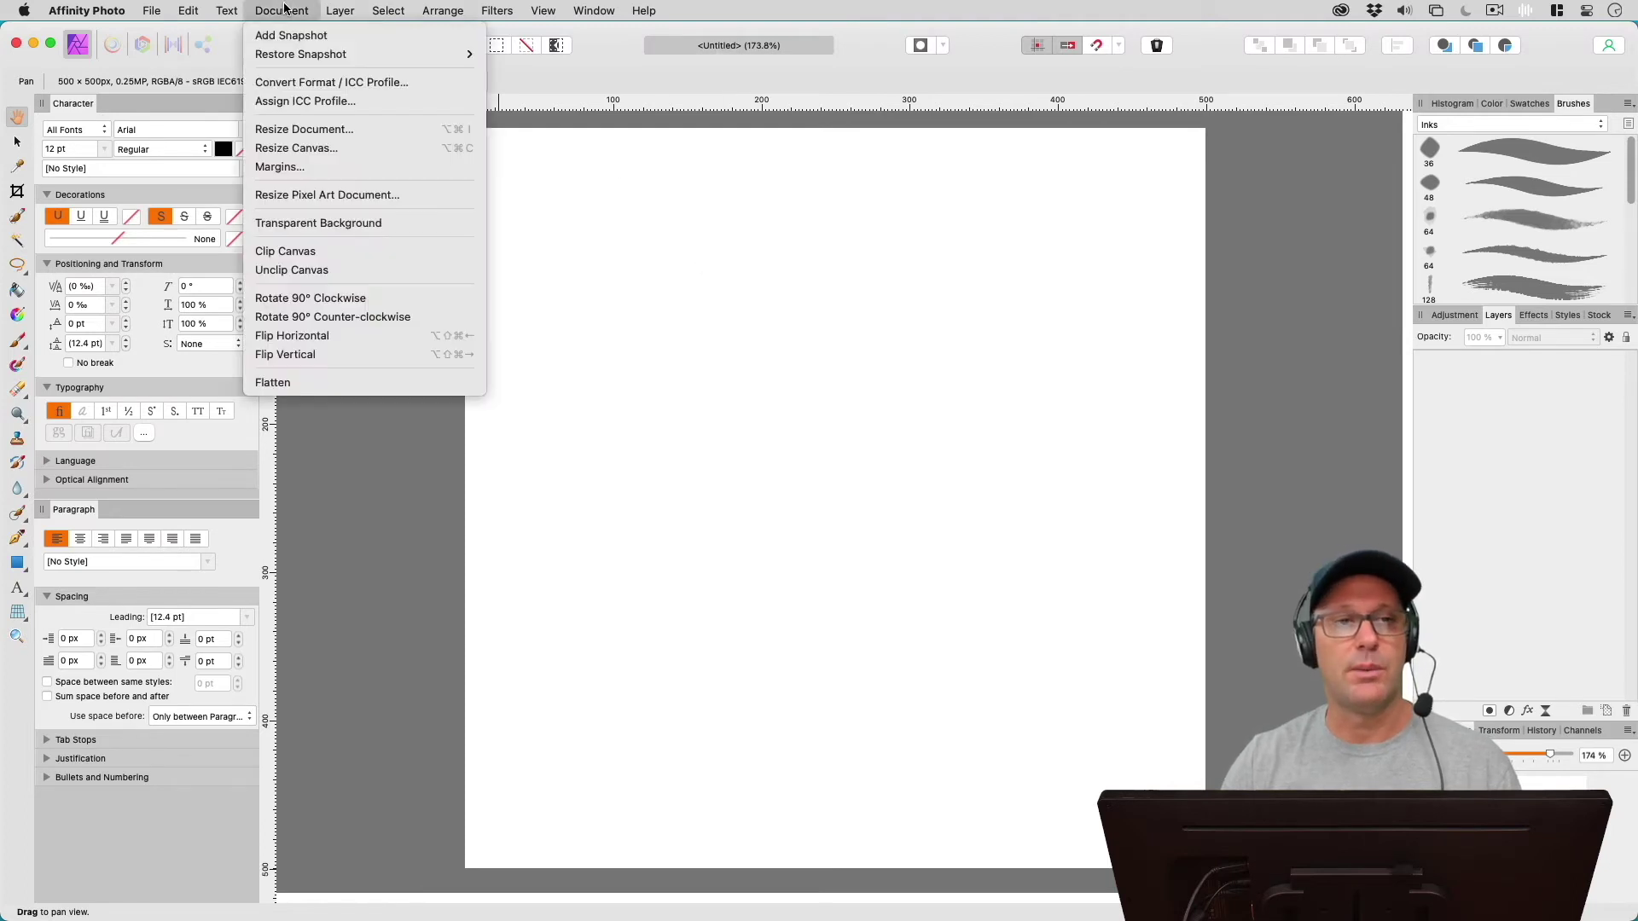
click(298, 225)
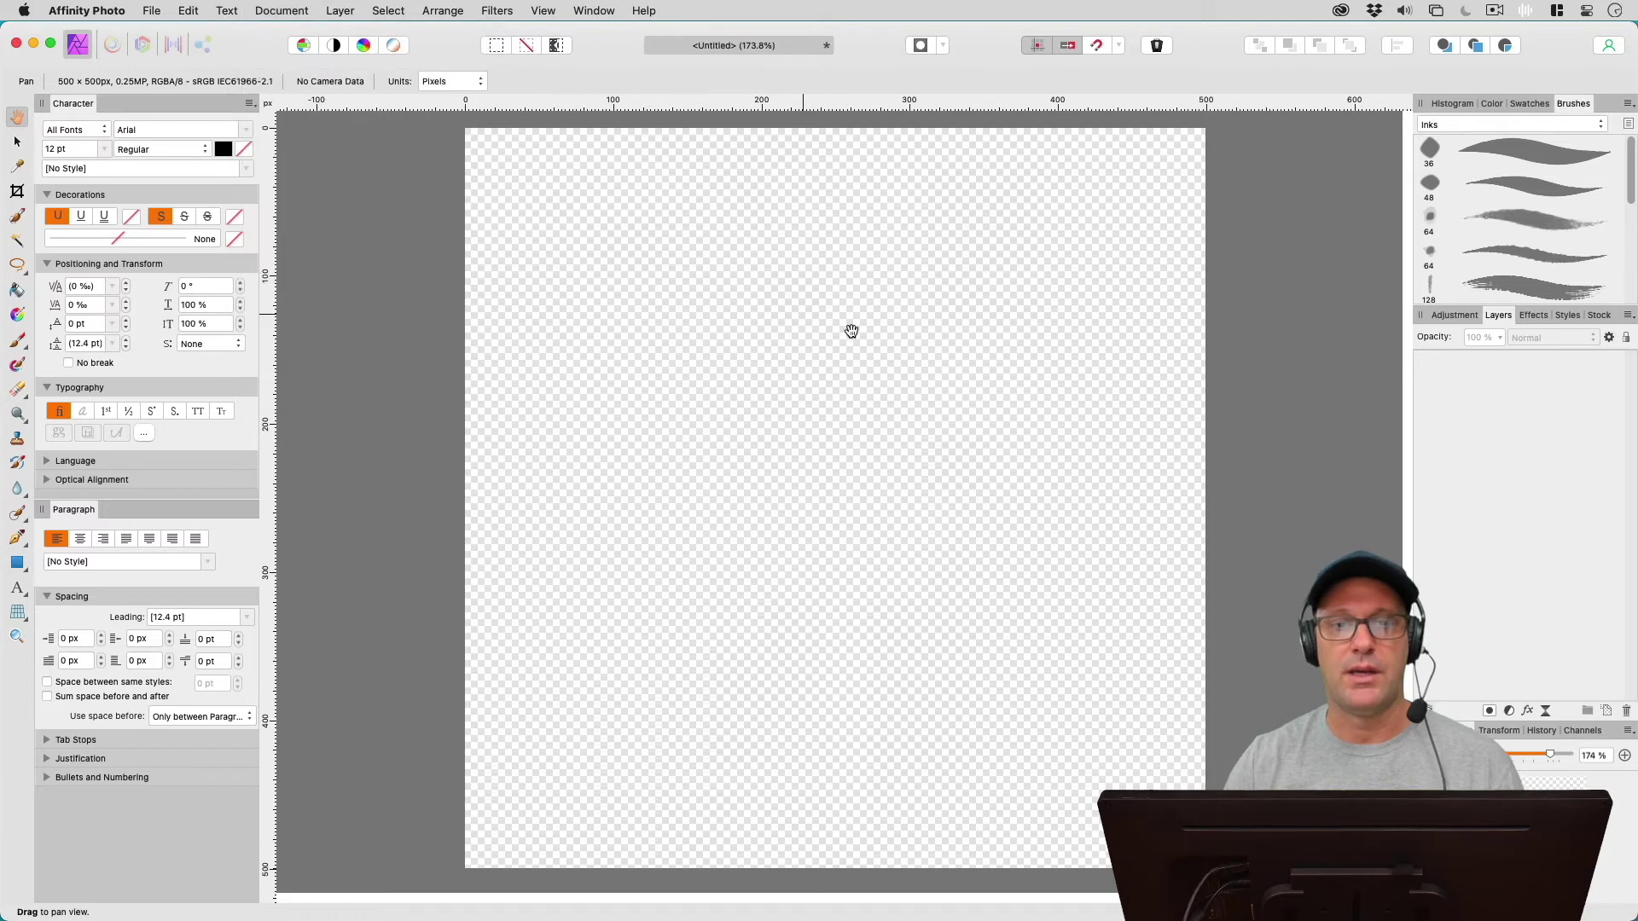
key(b)
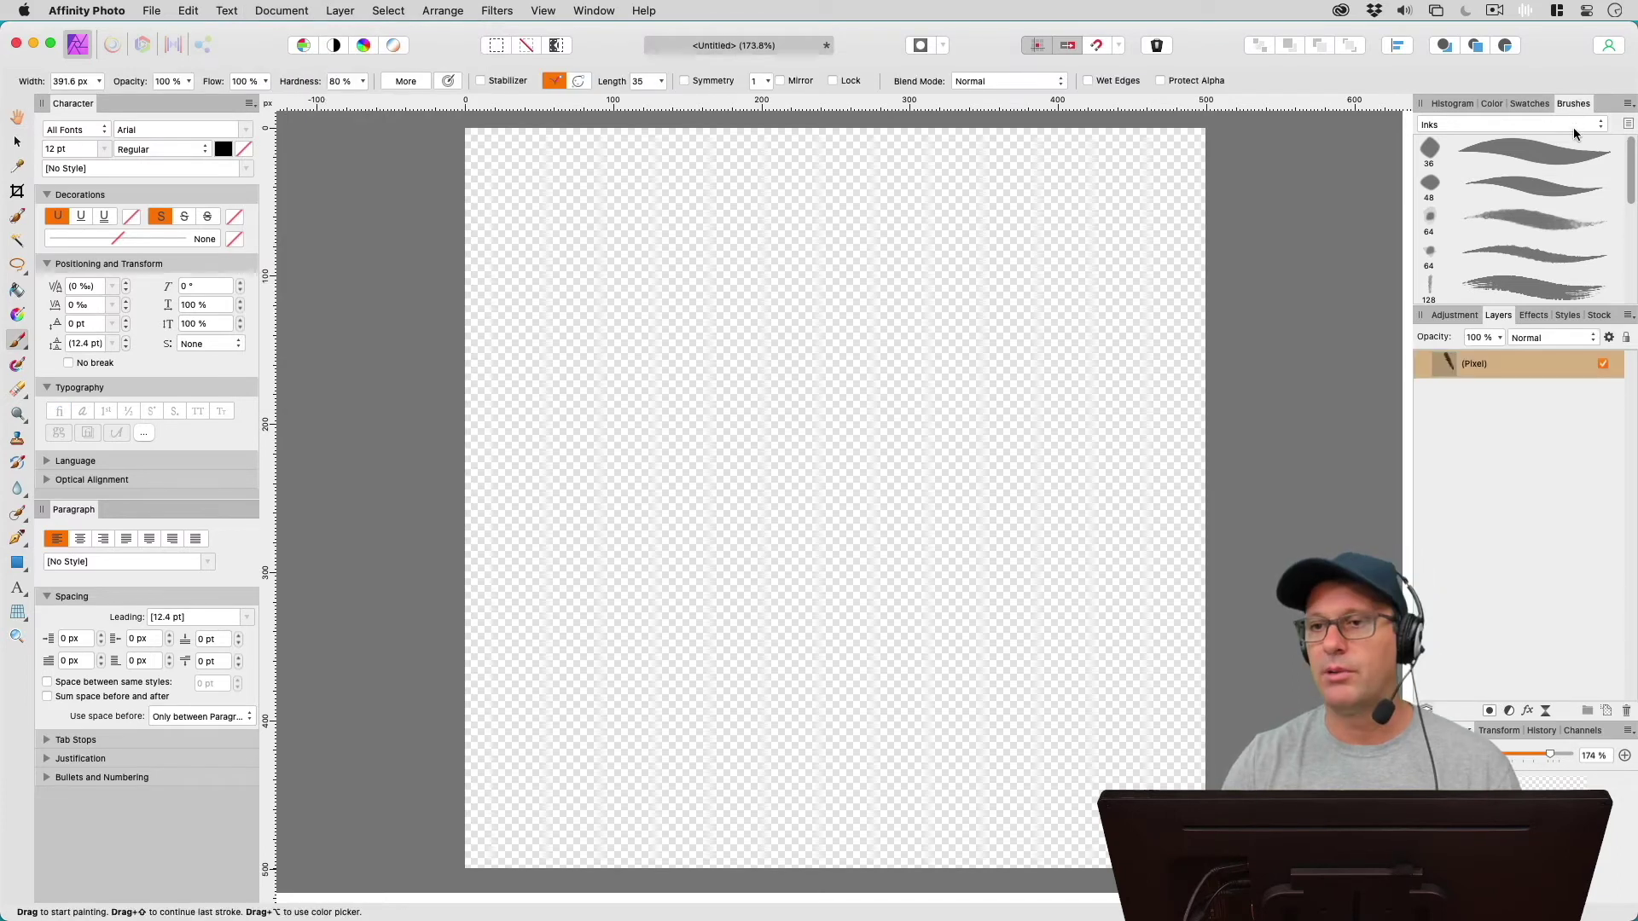
Pick the 36 px Inks brush and scribble a solid black mass across the canvas centre.
click(1520, 156)
click(673, 488)
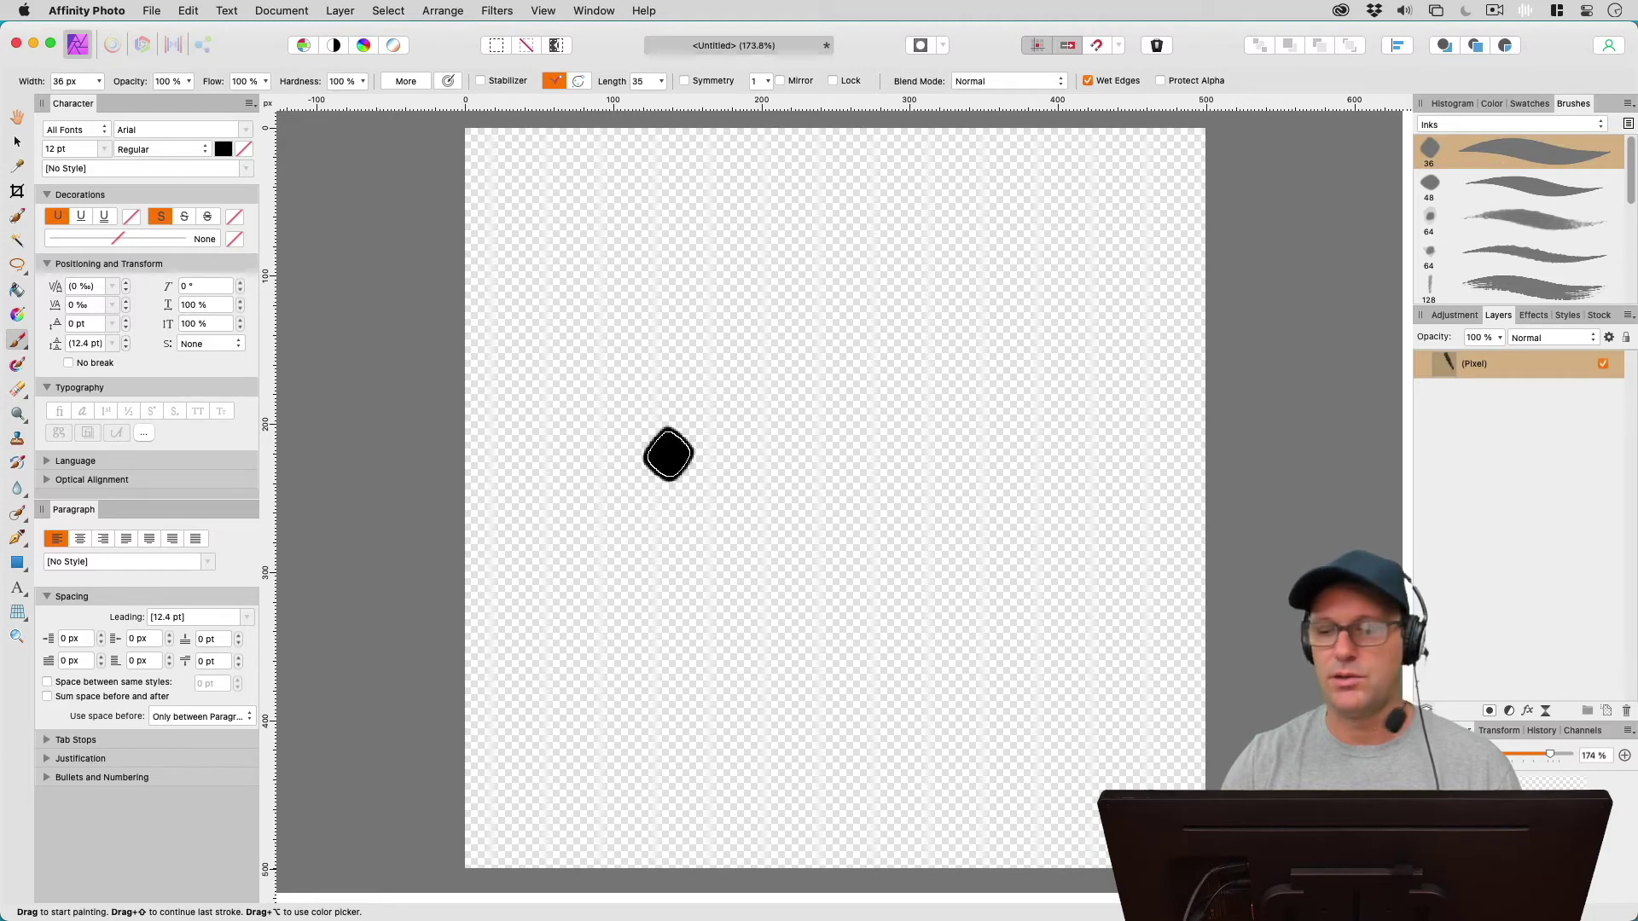
mouse_move(723, 446)
mouse_down()
mouse_move(749, 378)
mouse_move(772, 374)
mouse_move(783, 396)
mouse_move(754, 450)
mouse_move(753, 419)
mouse_move(820, 365)
mouse_move(794, 453)
mouse_move(835, 442)
mouse_move(809, 616)
mouse_move(821, 627)
mouse_move(893, 576)
mouse_move(1000, 419)
mouse_move(1032, 563)
mouse_up()
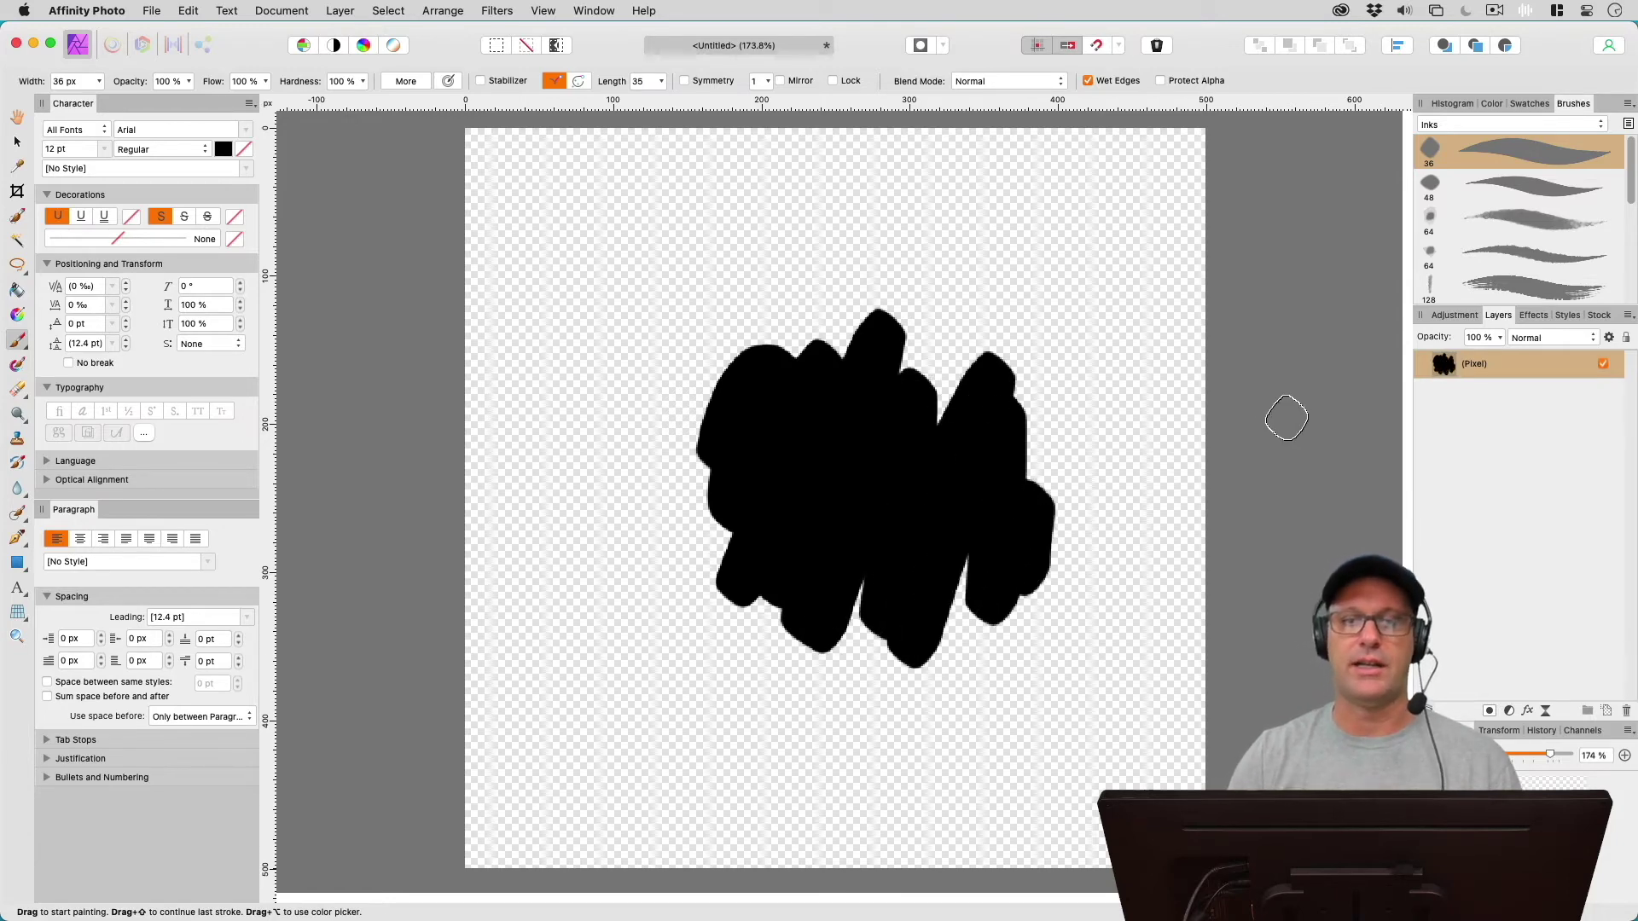
mouse_move(760, 376)
mouse_down()
mouse_move(681, 506)
mouse_move(622, 508)
mouse_move(684, 315)
mouse_move(787, 247)
mouse_move(657, 646)
mouse_move(738, 633)
mouse_move(877, 285)
mouse_move(959, 305)
mouse_move(819, 707)
mouse_move(865, 654)
mouse_move(1009, 361)
mouse_move(1061, 356)
mouse_move(986, 614)
mouse_move(1024, 603)
mouse_move(1053, 492)
mouse_move(1085, 499)
mouse_move(1103, 604)
mouse_up()
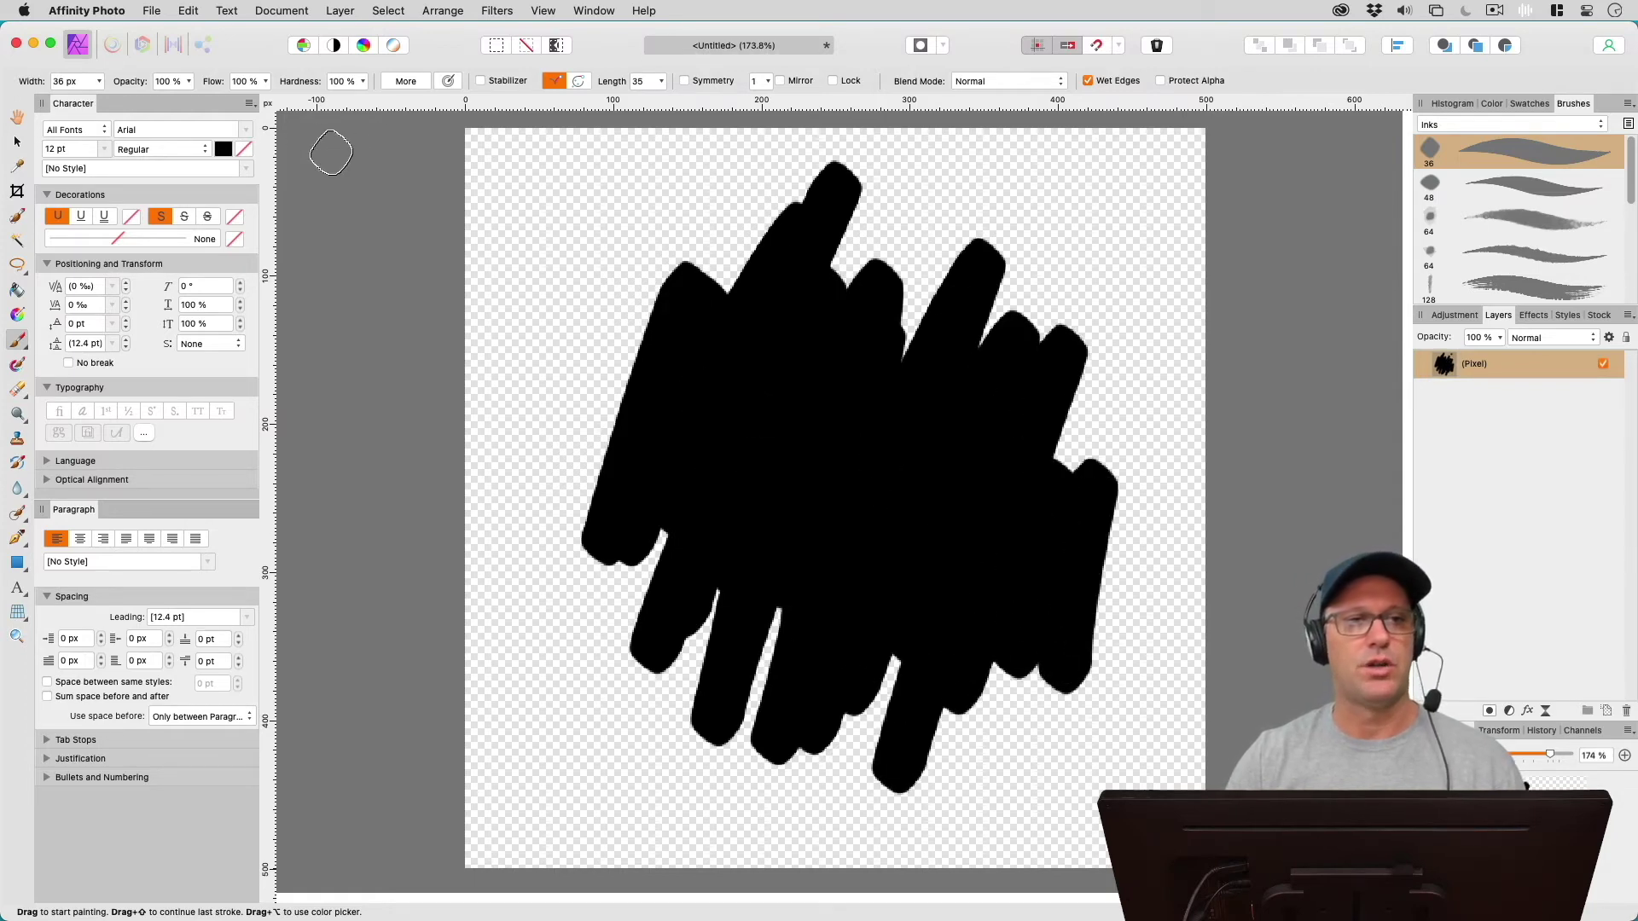
click(152, 12)
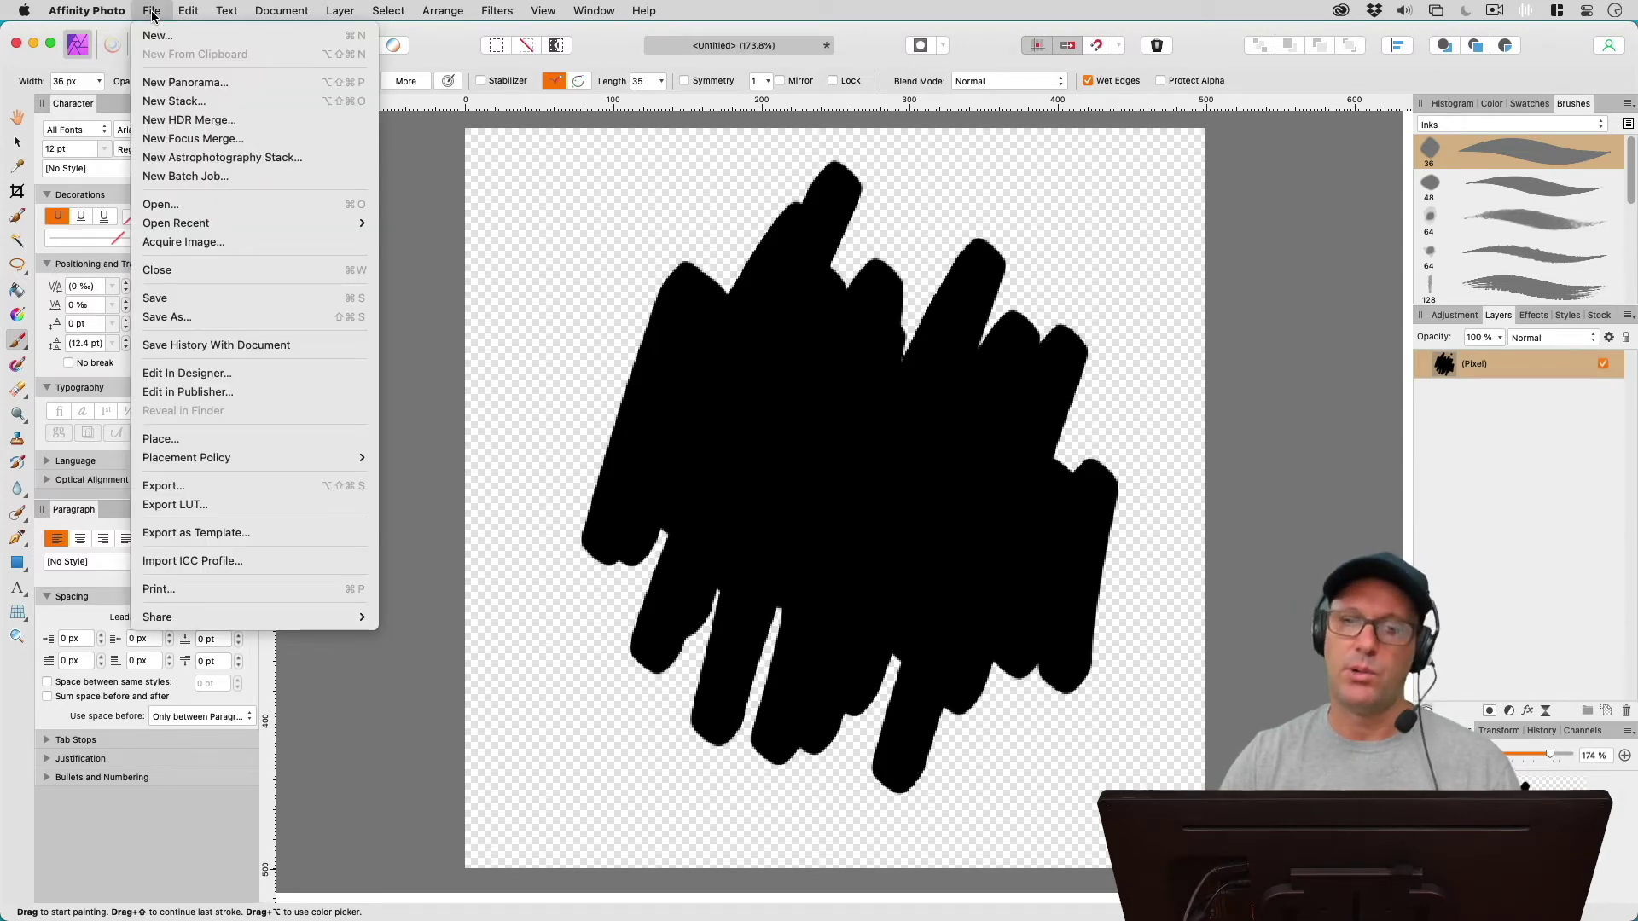
click(585, 242)
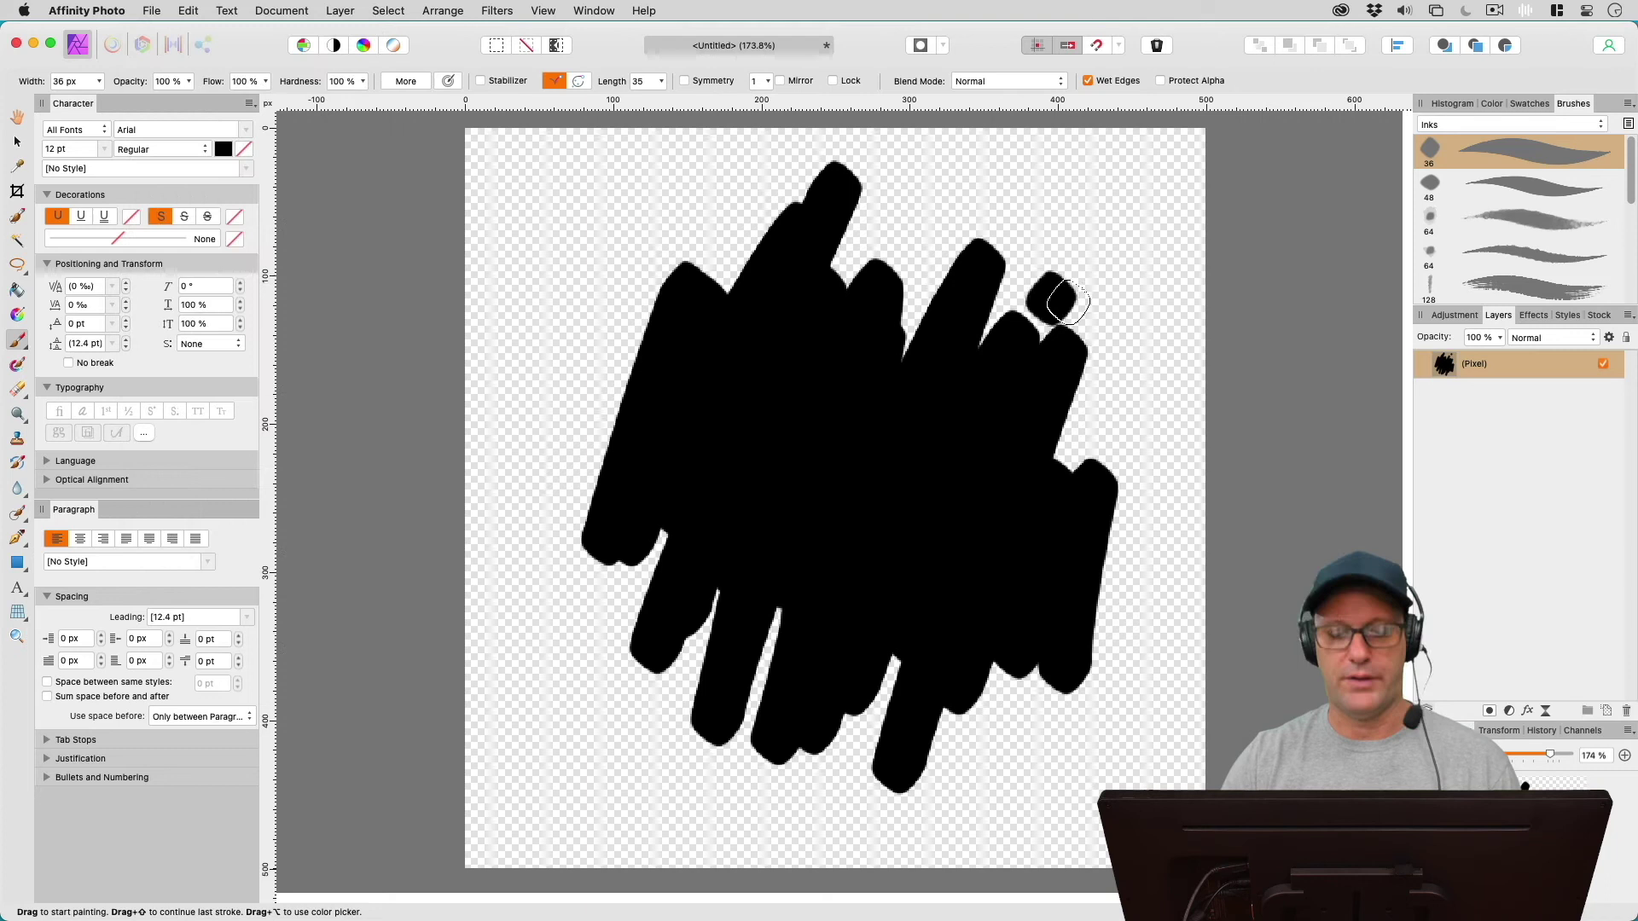
Undo the black scribble and pick a large spatter brush from Sprays and Spatters.
key(super+z)
click(1139, 300)
key(super+z)
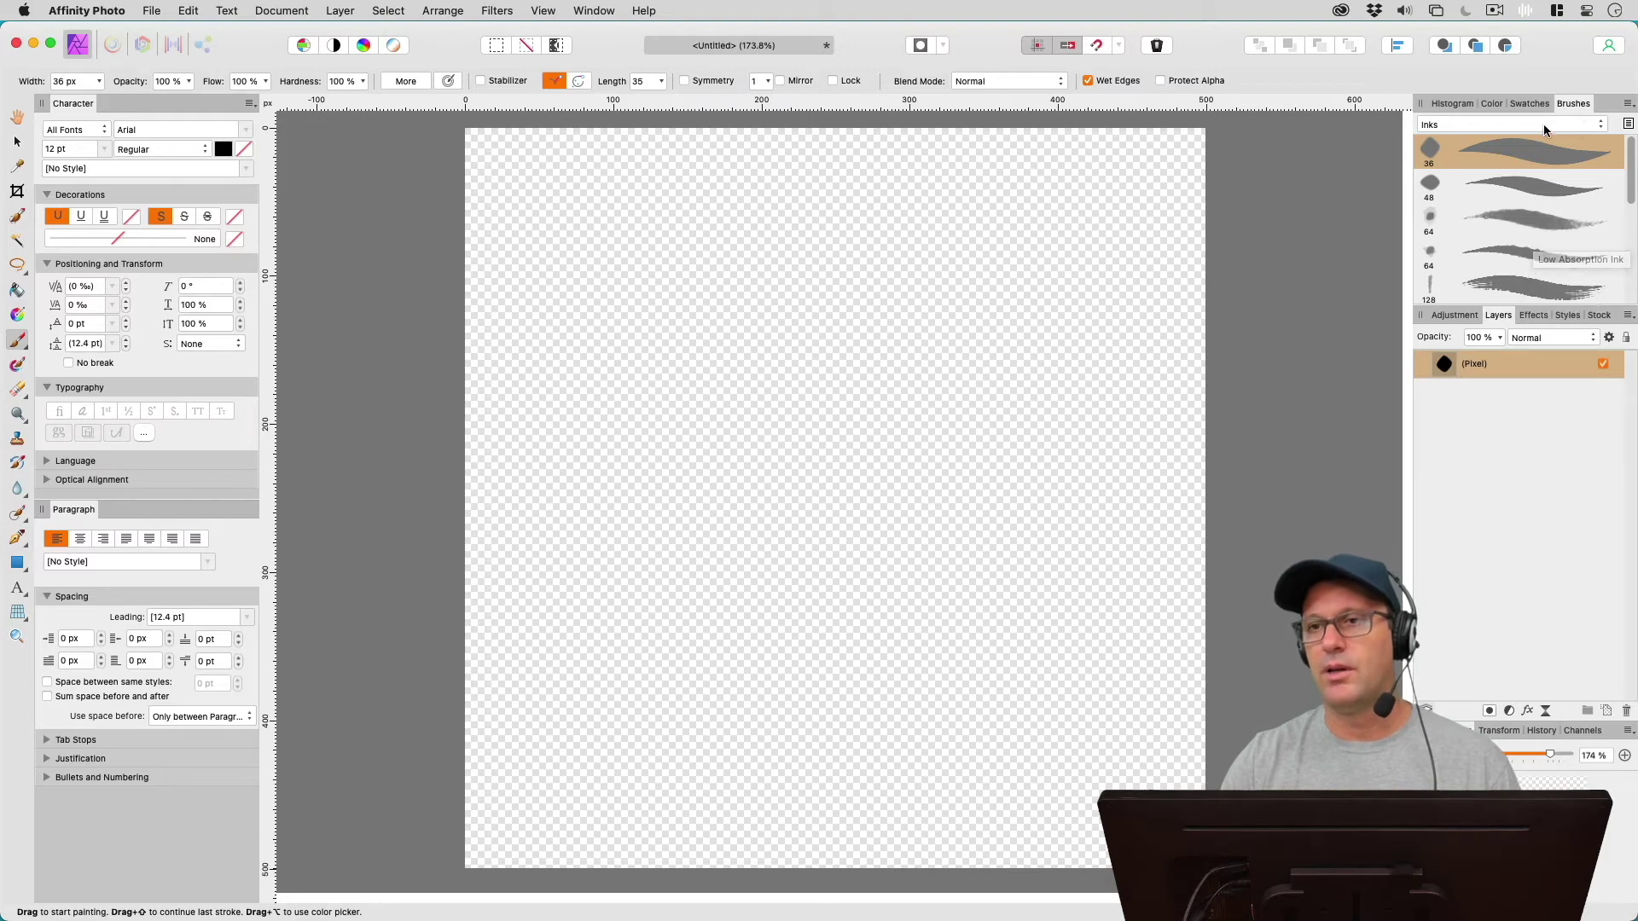
click(1583, 124)
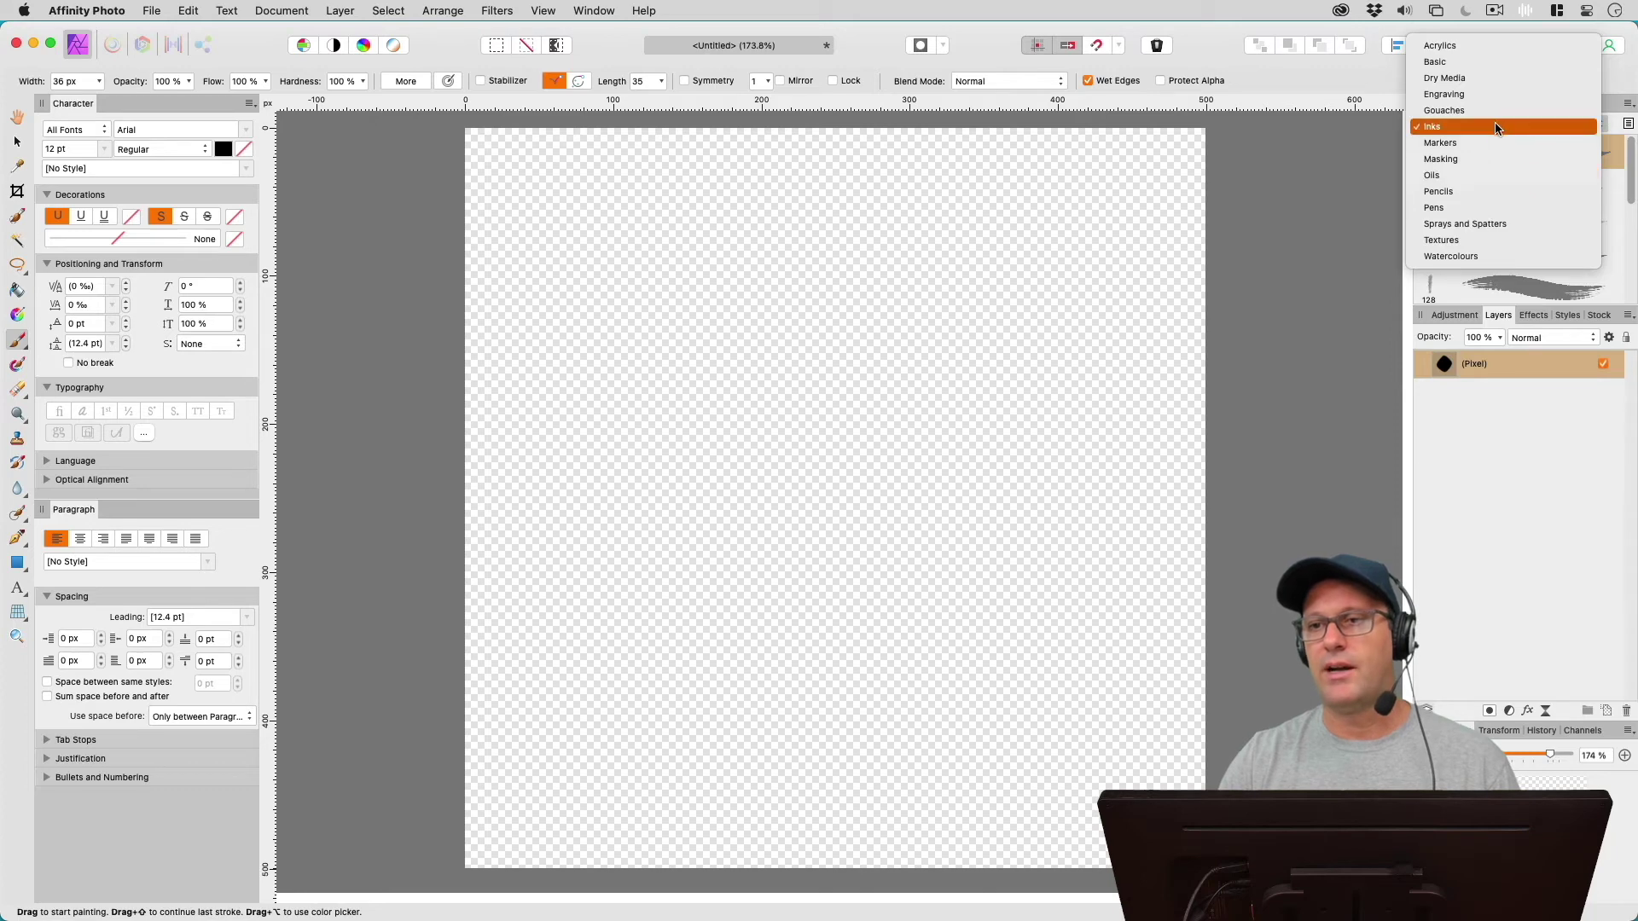
click(1478, 225)
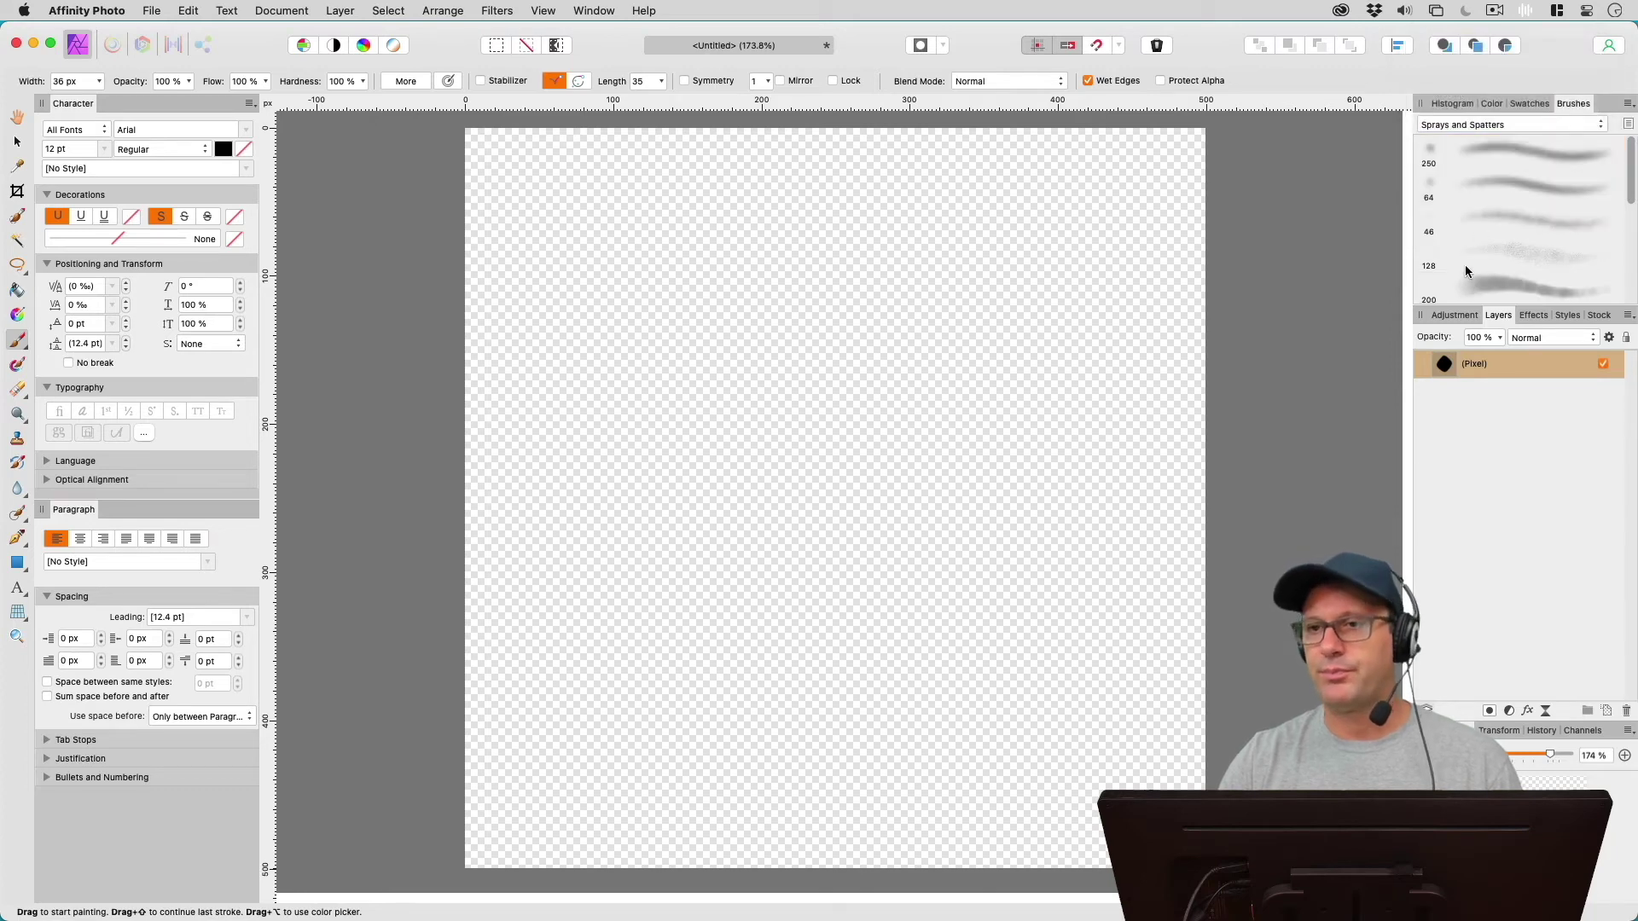
scroll(1526, 253, down, 5)
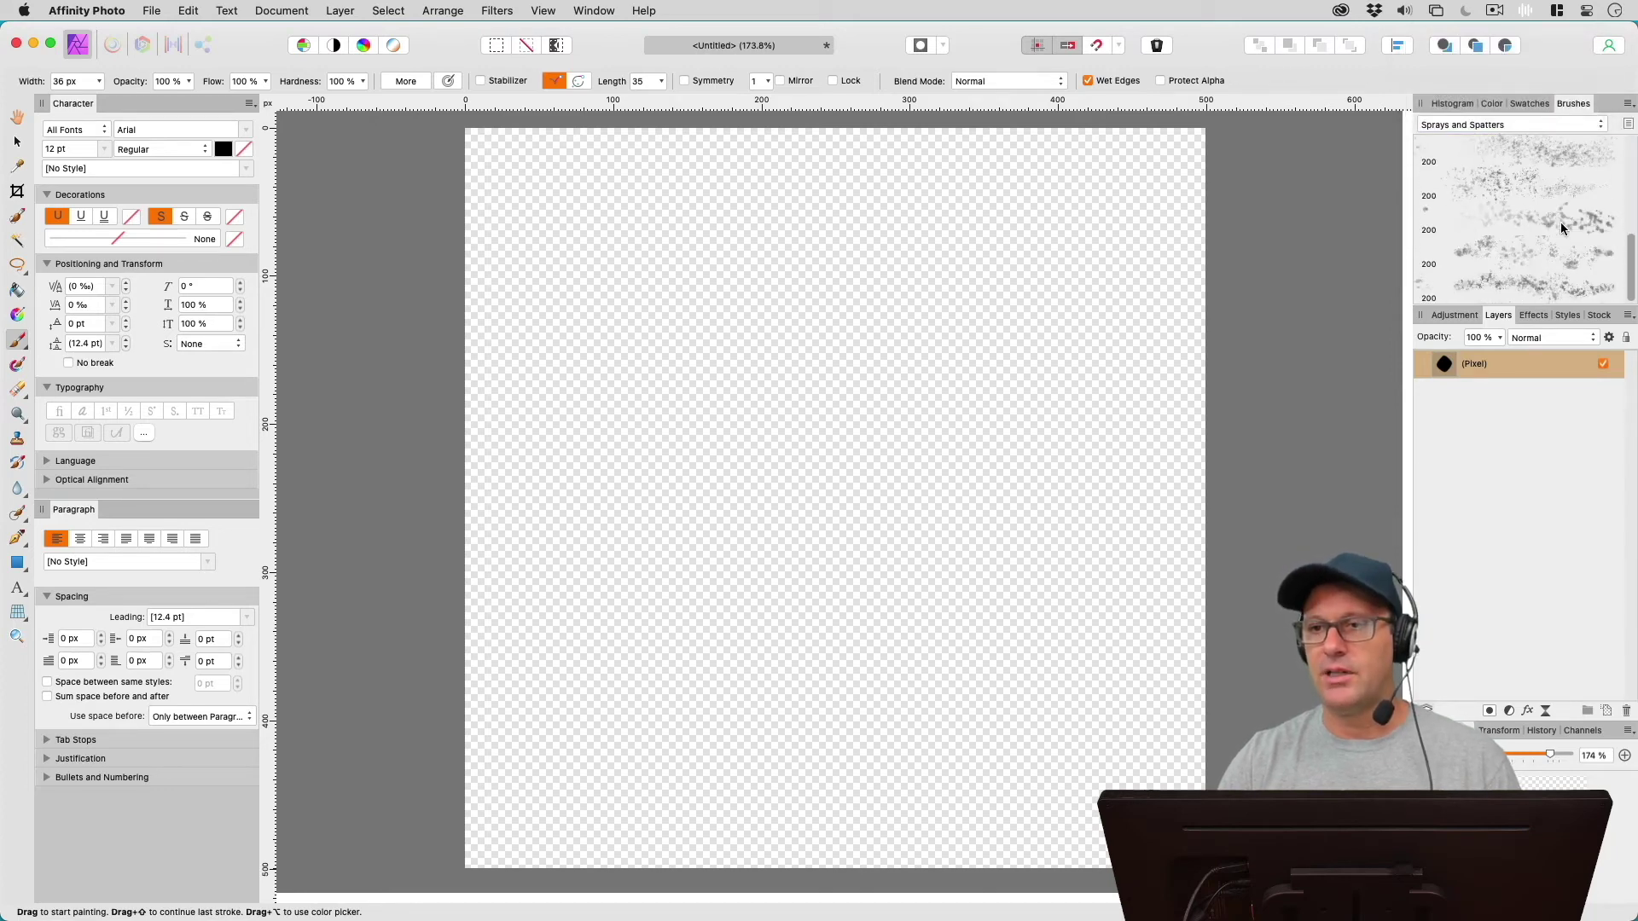
click(1517, 266)
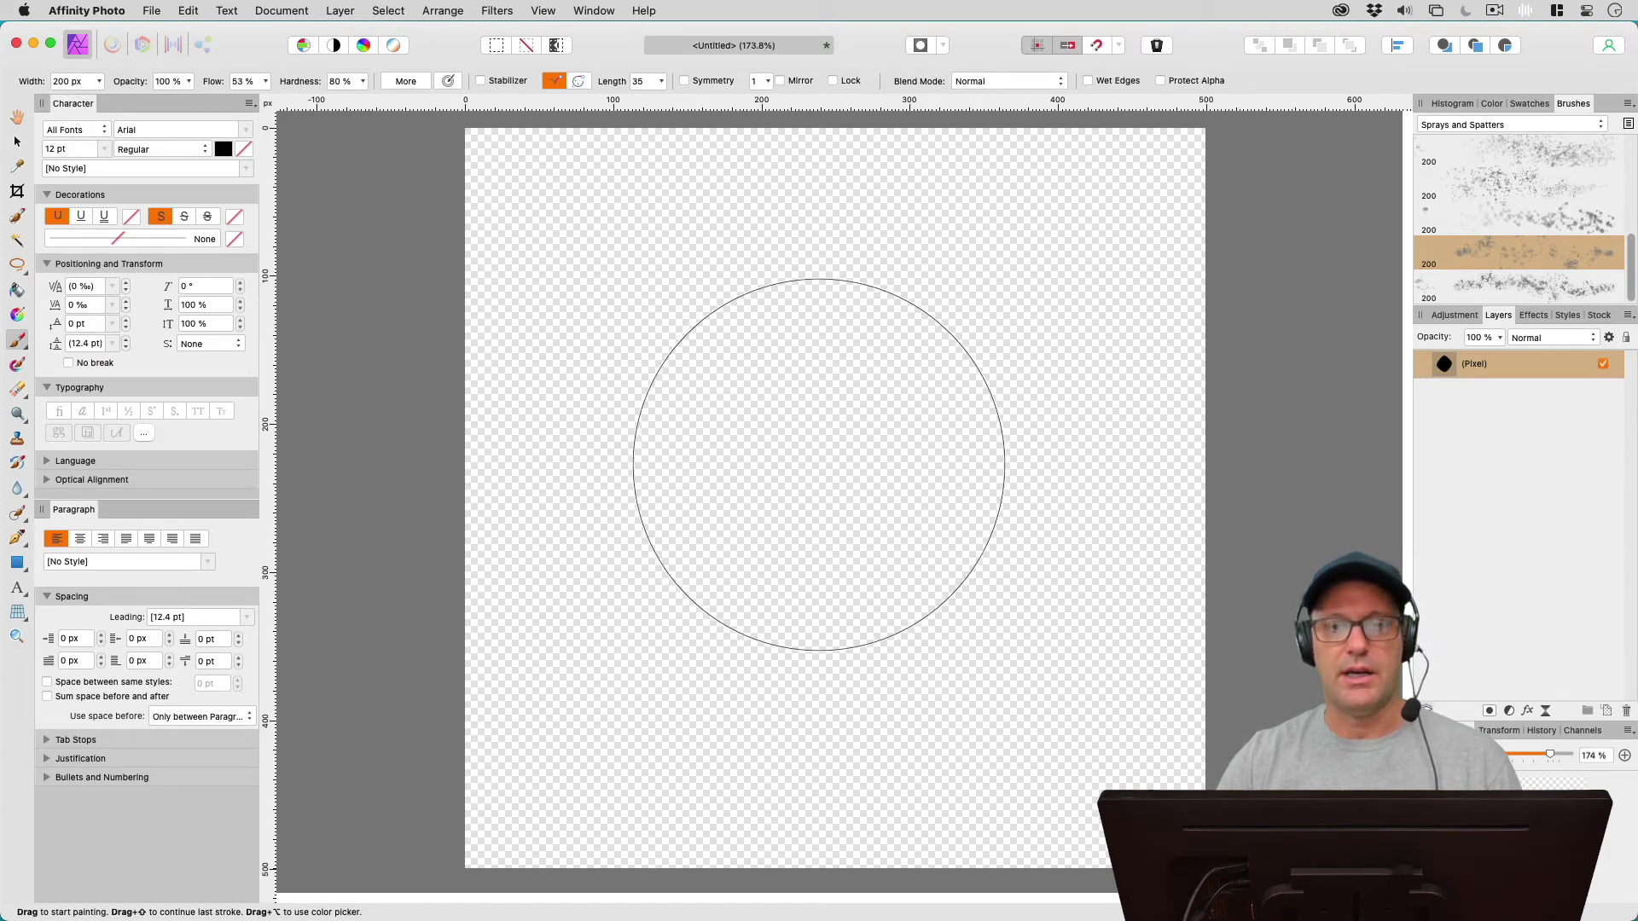
Try a few grey splatter strokes and dabs on the canvas, then undo them.
mouse_move(823, 467)
mouse_down()
mouse_move(711, 537)
mouse_move(664, 490)
mouse_move(1064, 333)
mouse_up()
key(super+z)
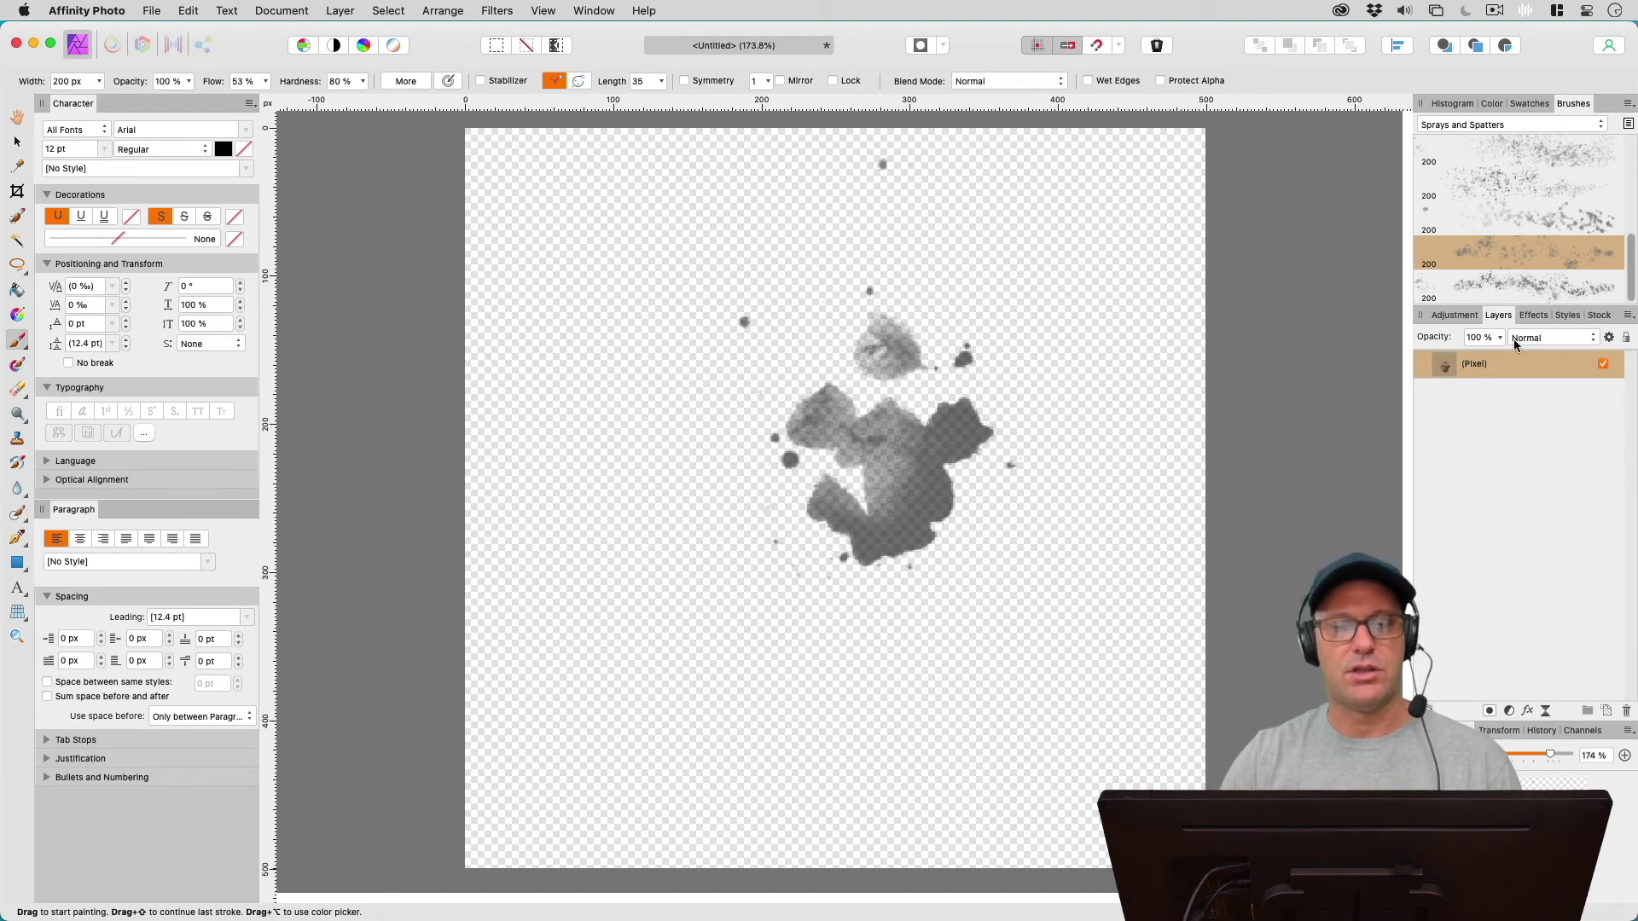
drag(863, 526, 842, 457)
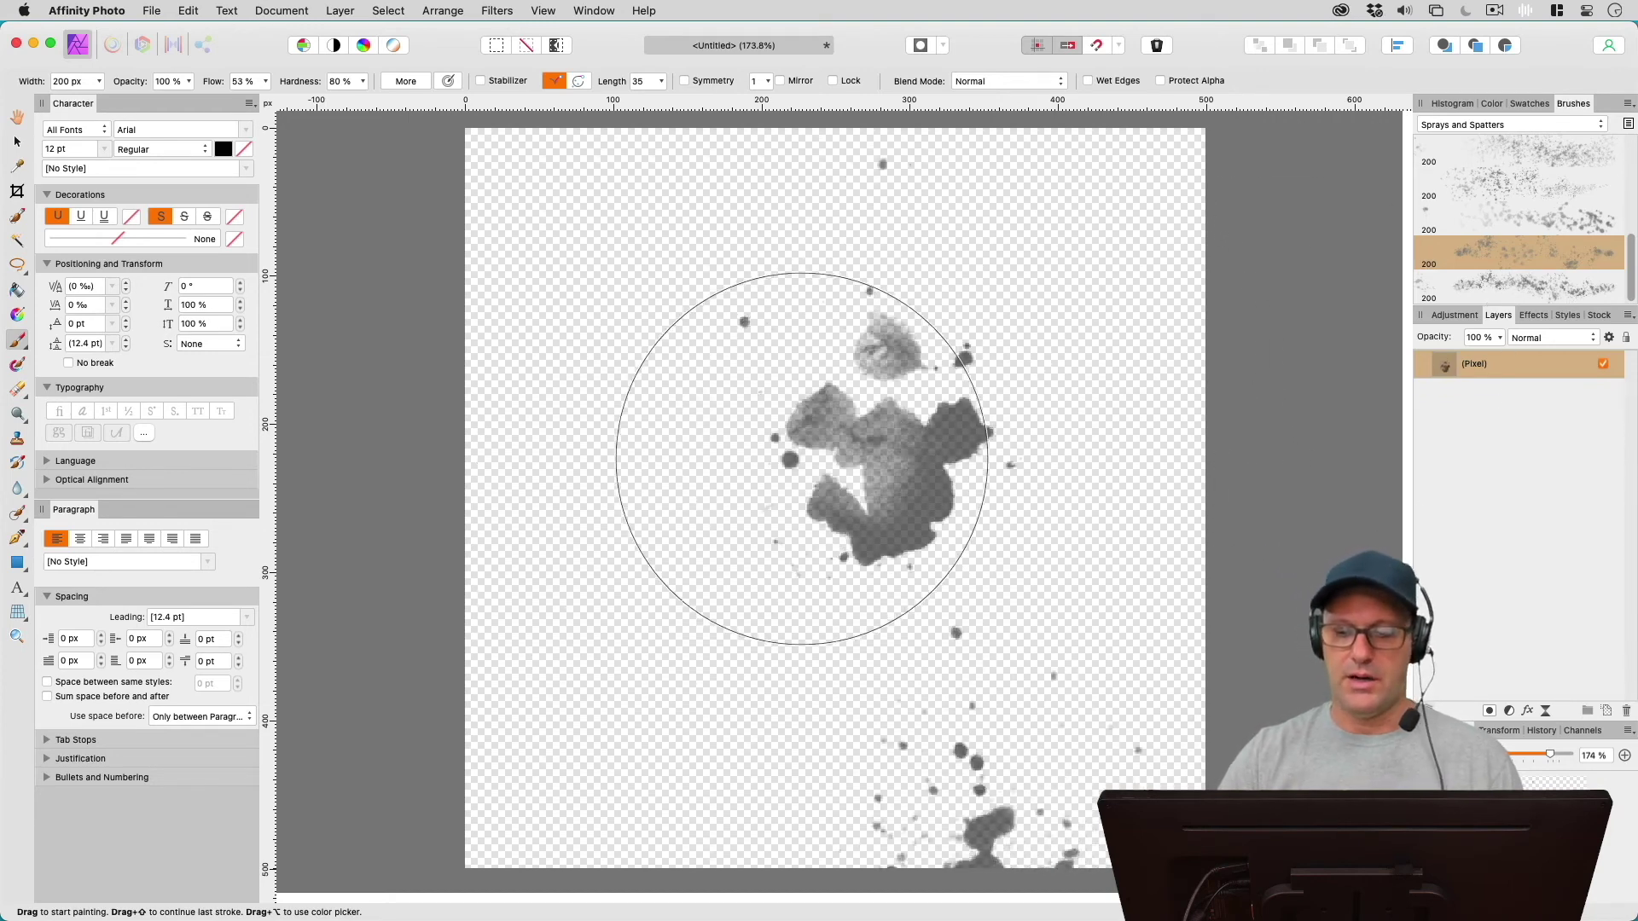
key(super+z)
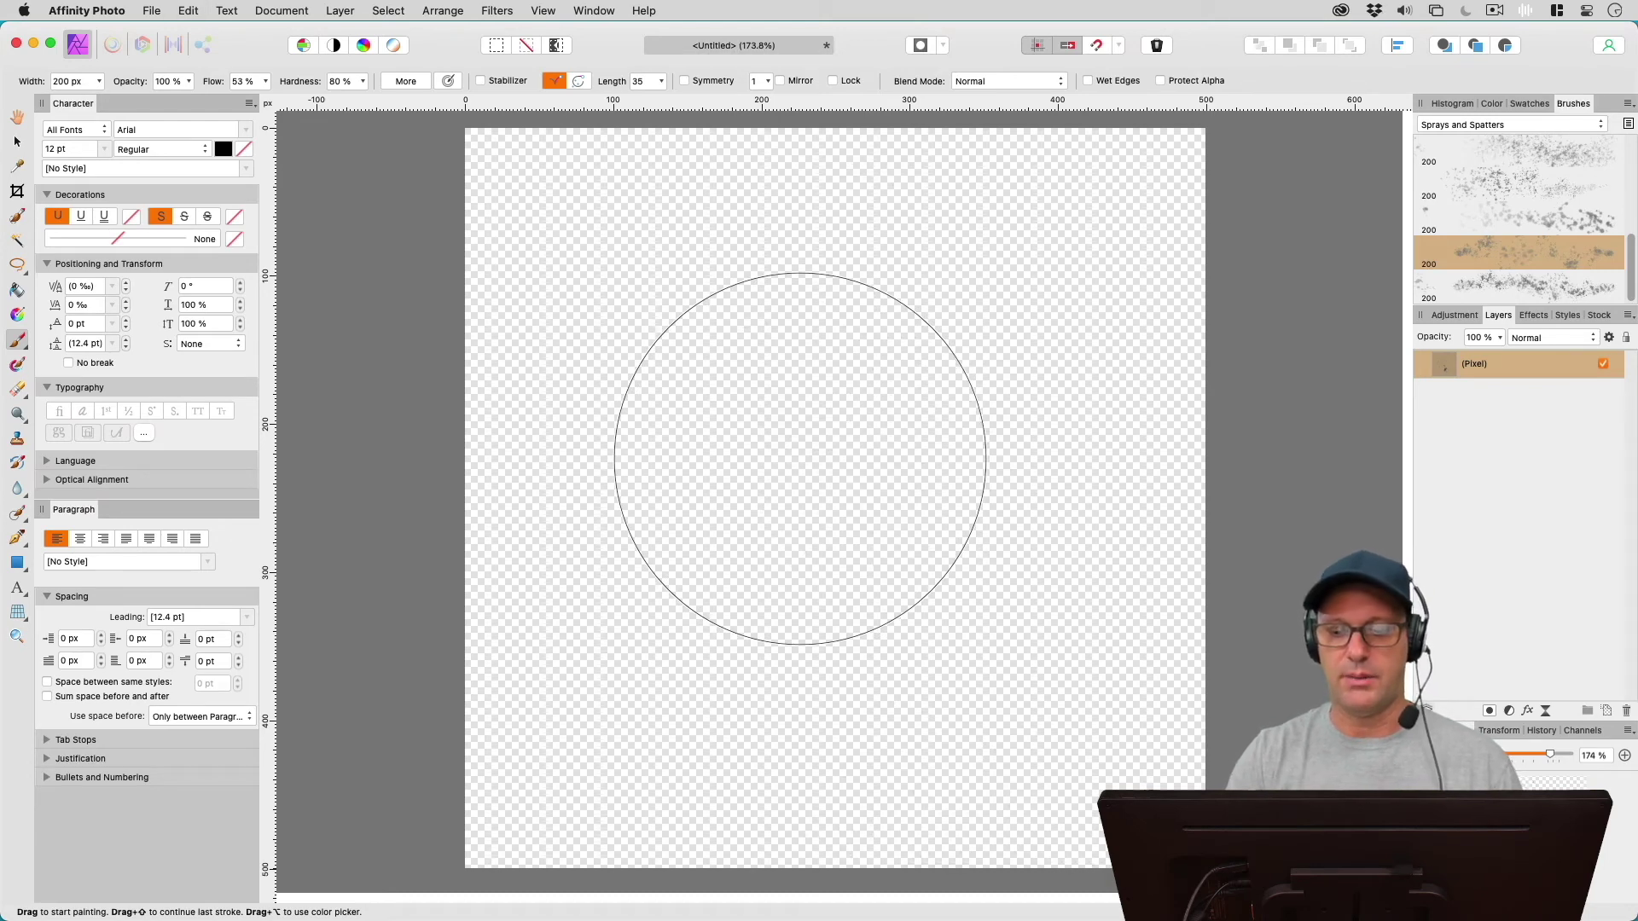
click(800, 458)
click(187, 10)
click(209, 27)
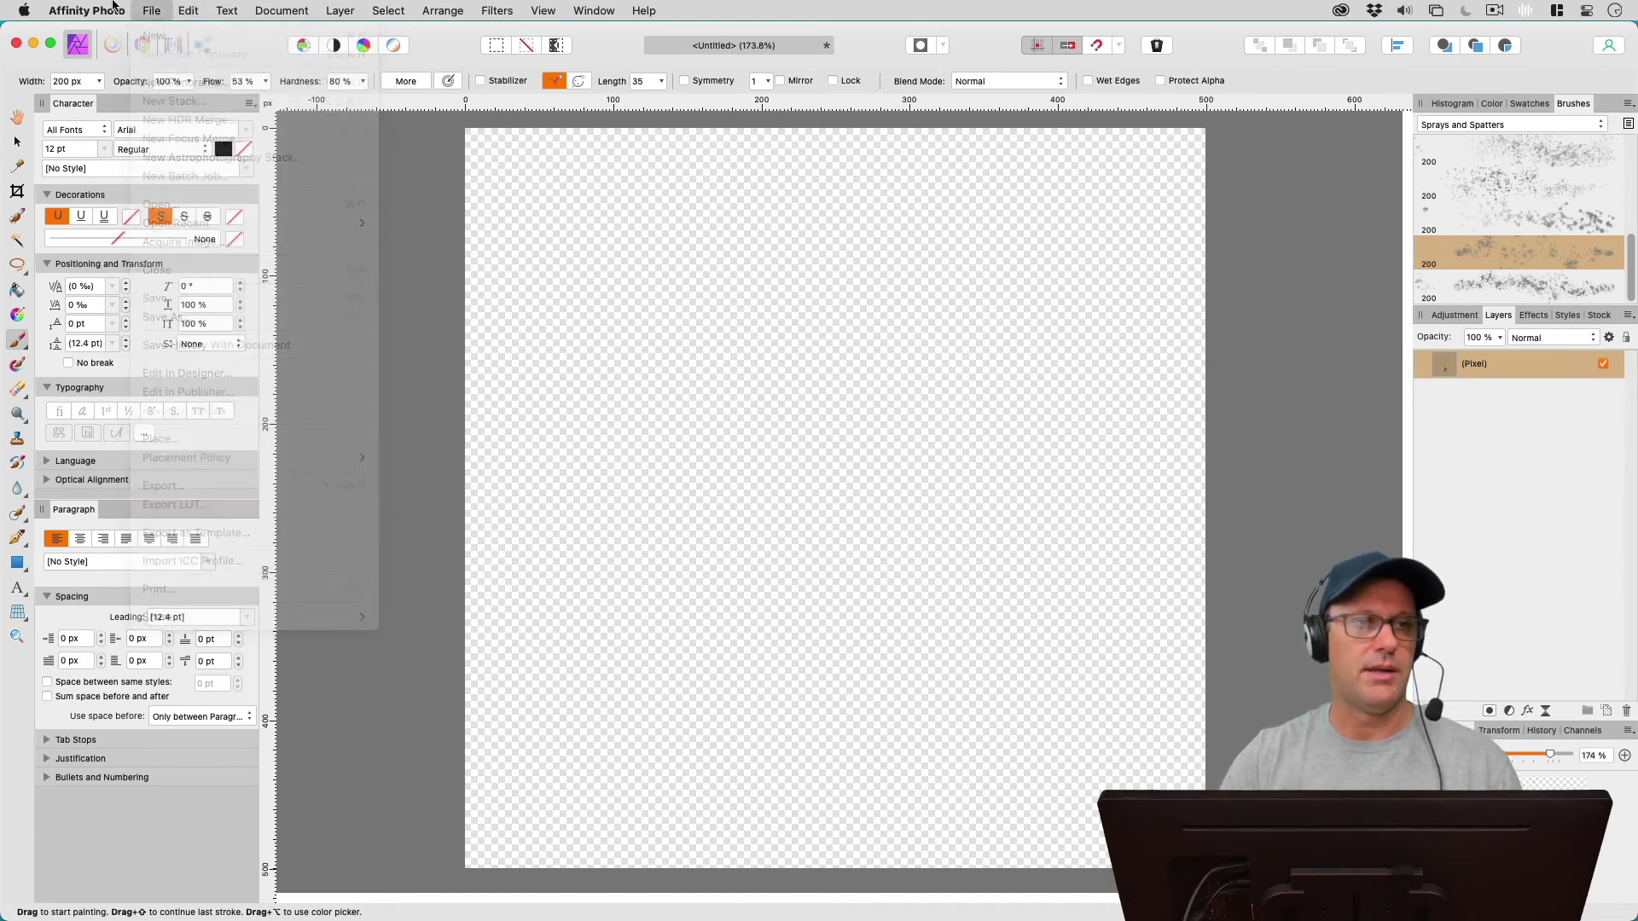
click(86, 10)
Set the brush width to 300 px and dab a single grey splatter mid-canvas.
click(34, 68)
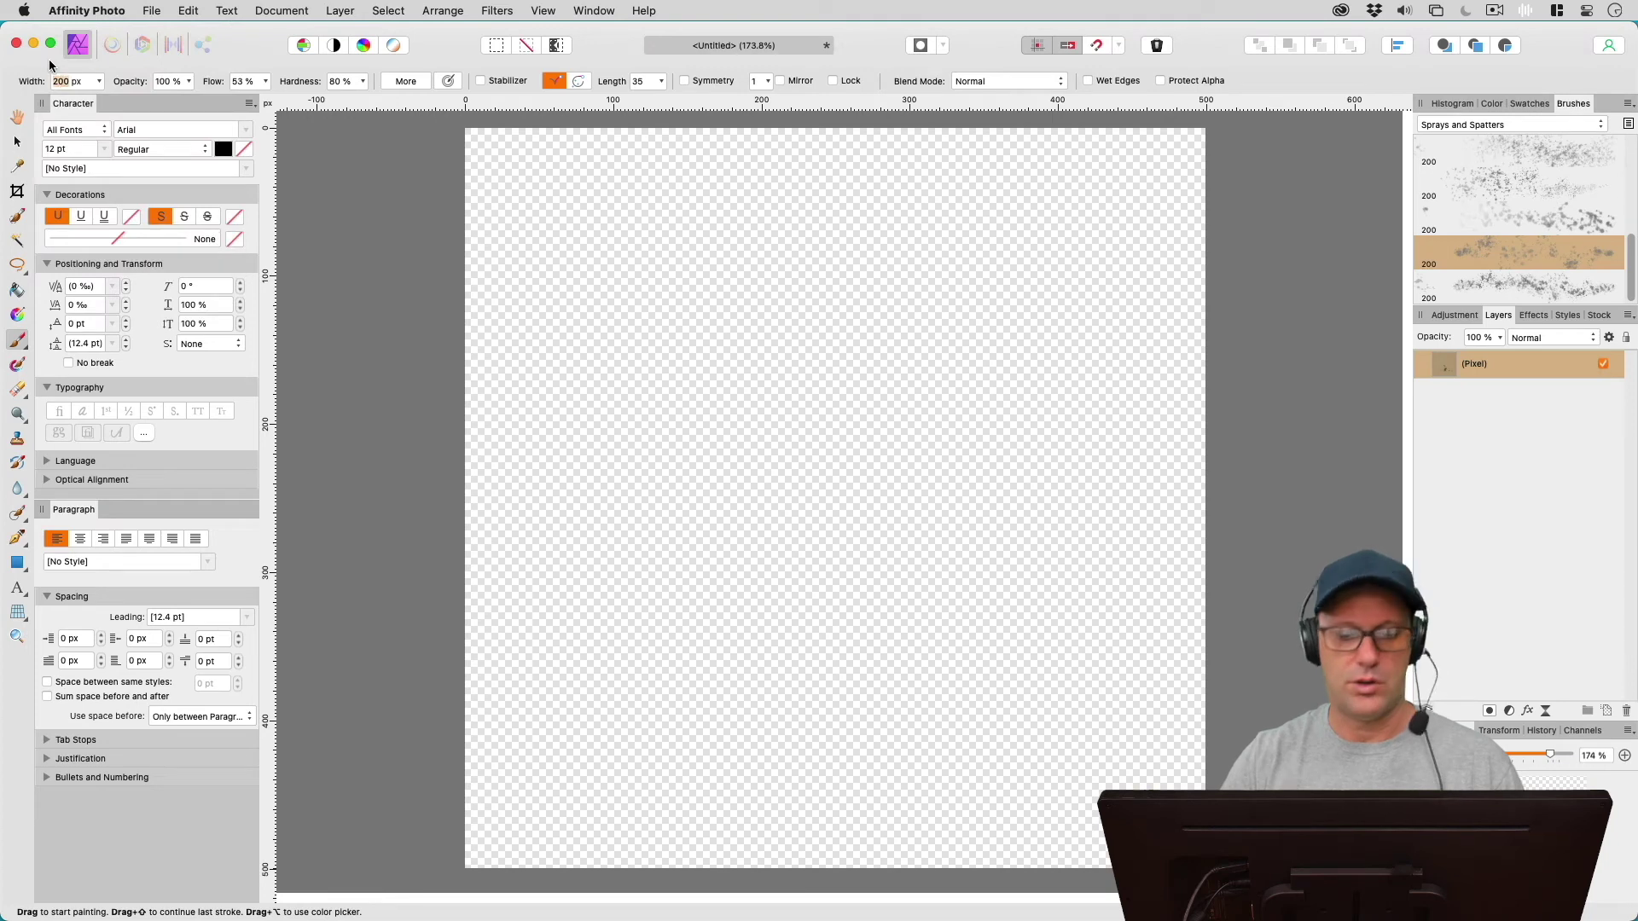
text(300)
key(Return)
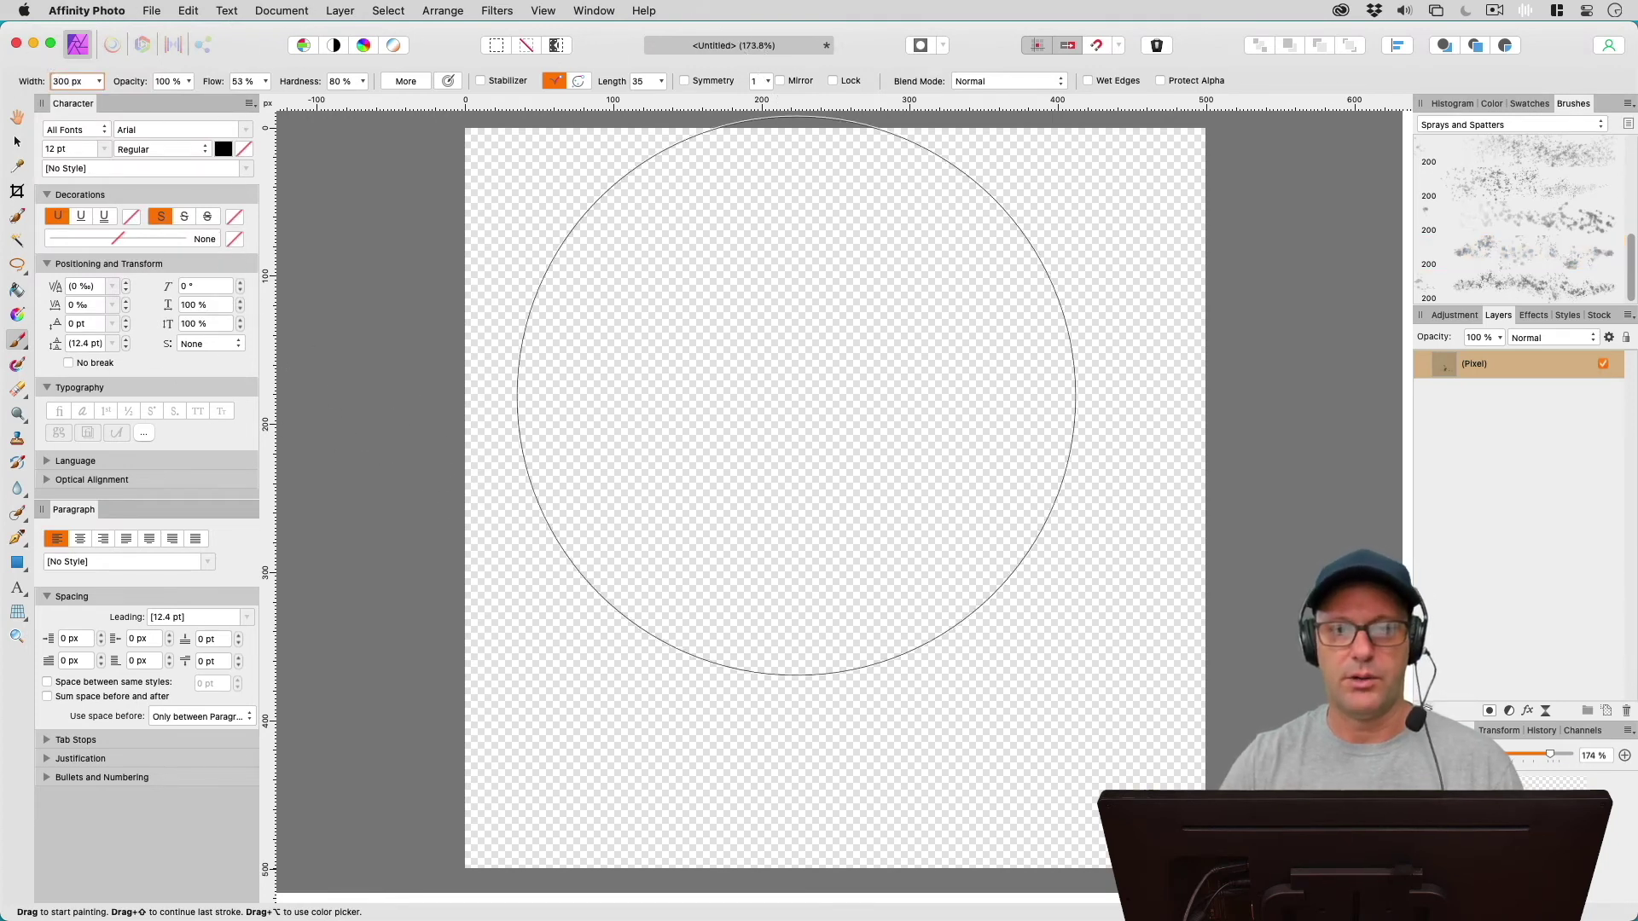
click(834, 484)
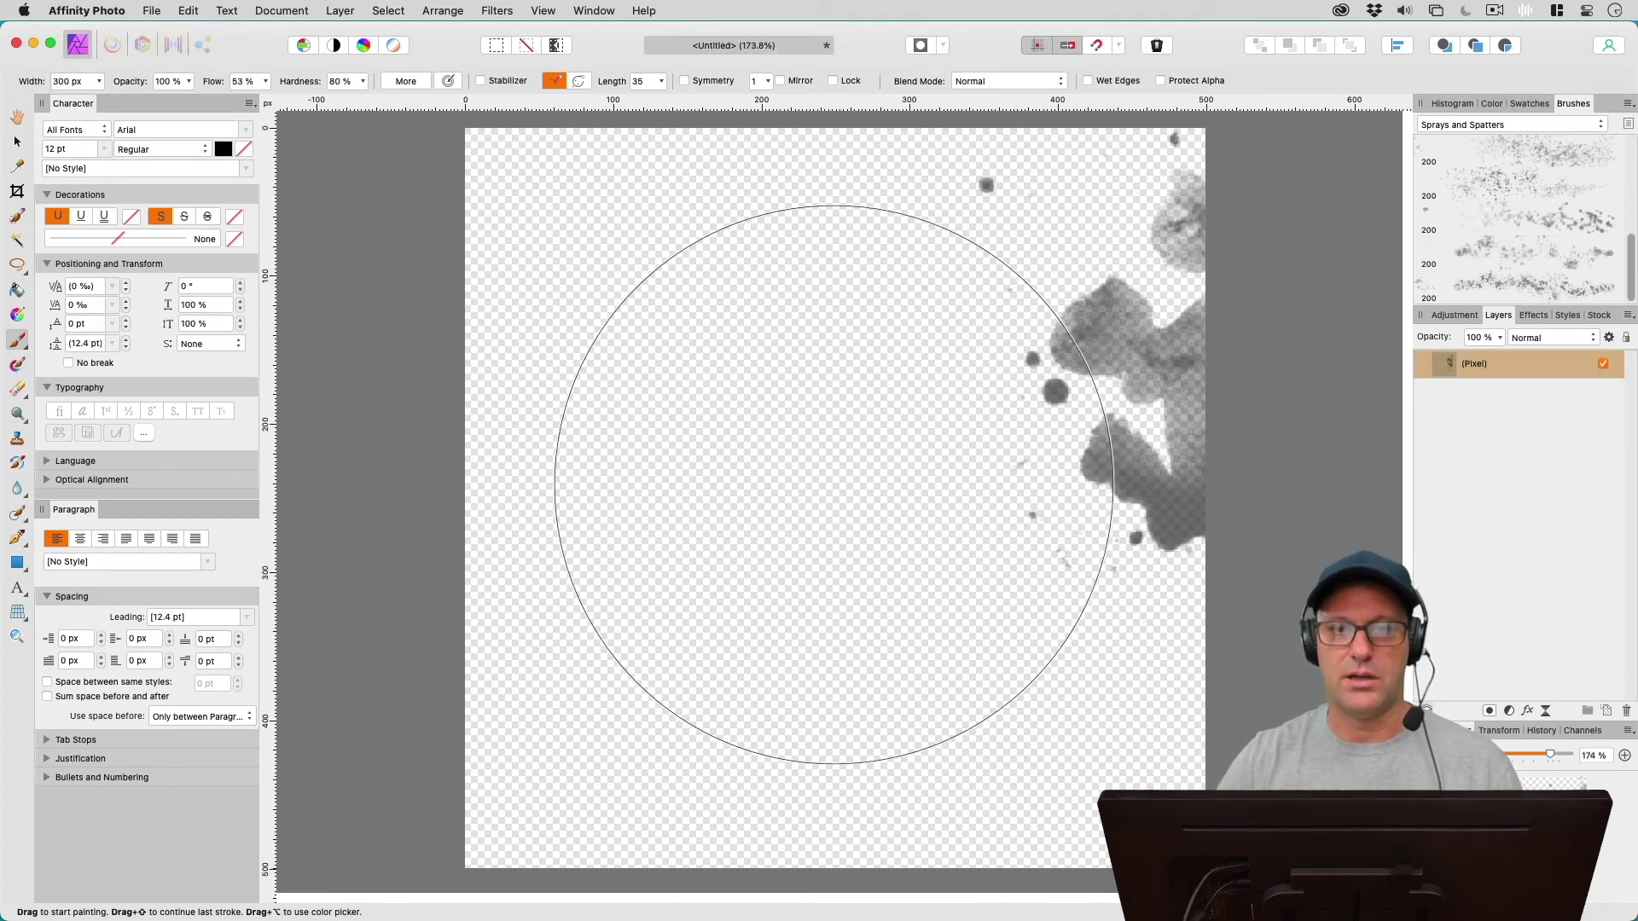
key(super+z)
click(833, 485)
key(super+z)
click(751, 475)
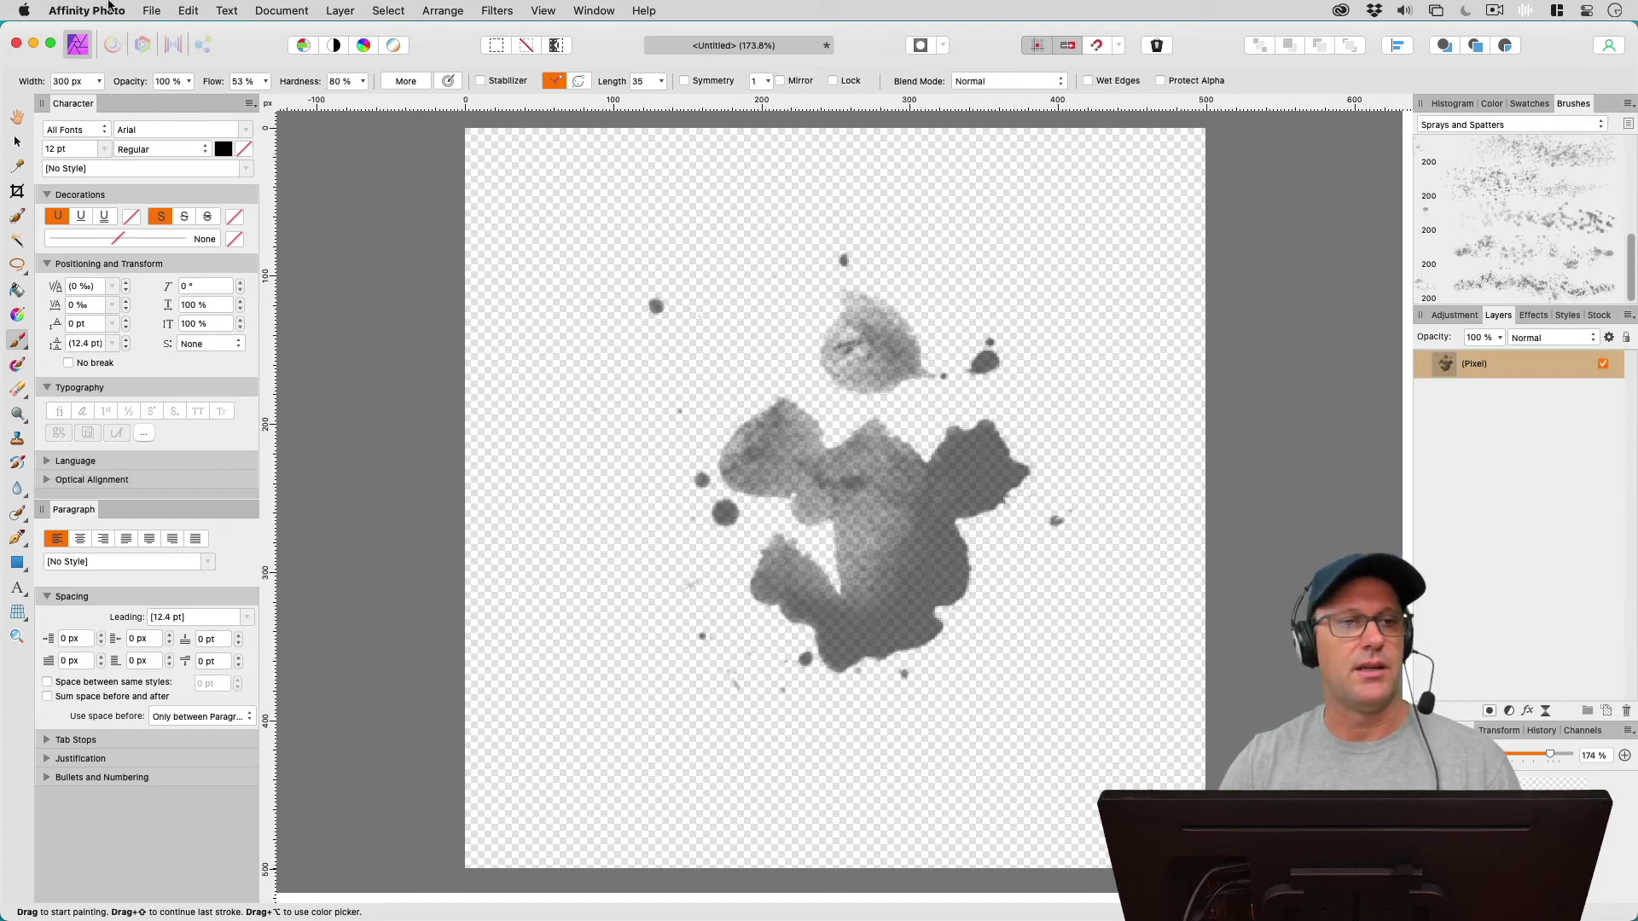
Export the splatter as a PNG file named 'New Brush'.
click(153, 10)
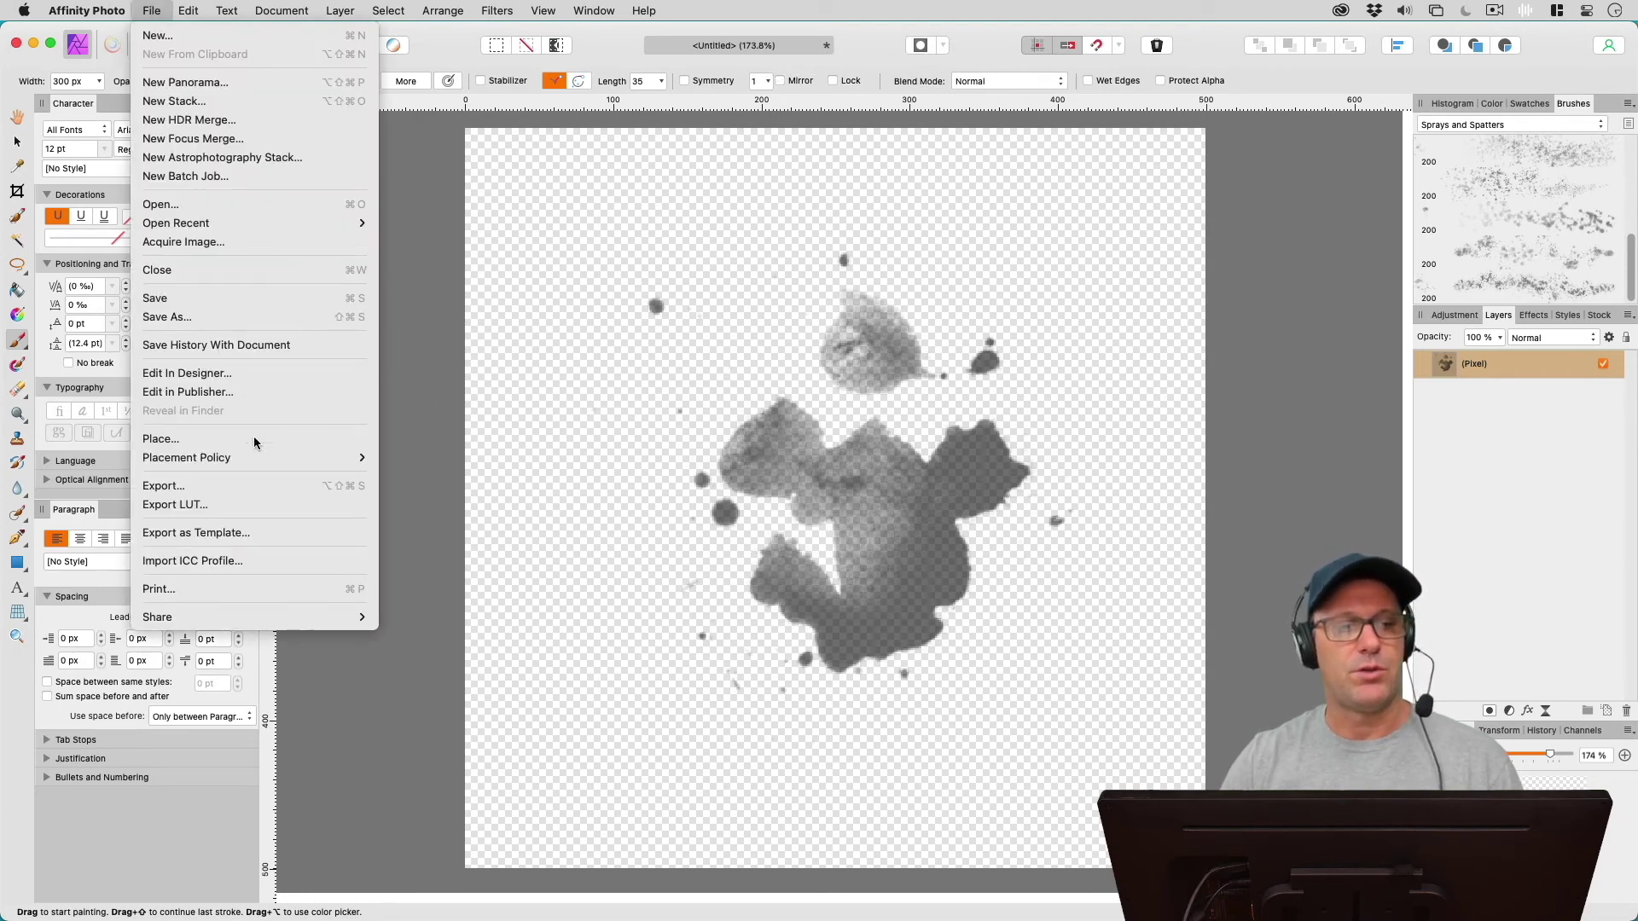
click(222, 485)
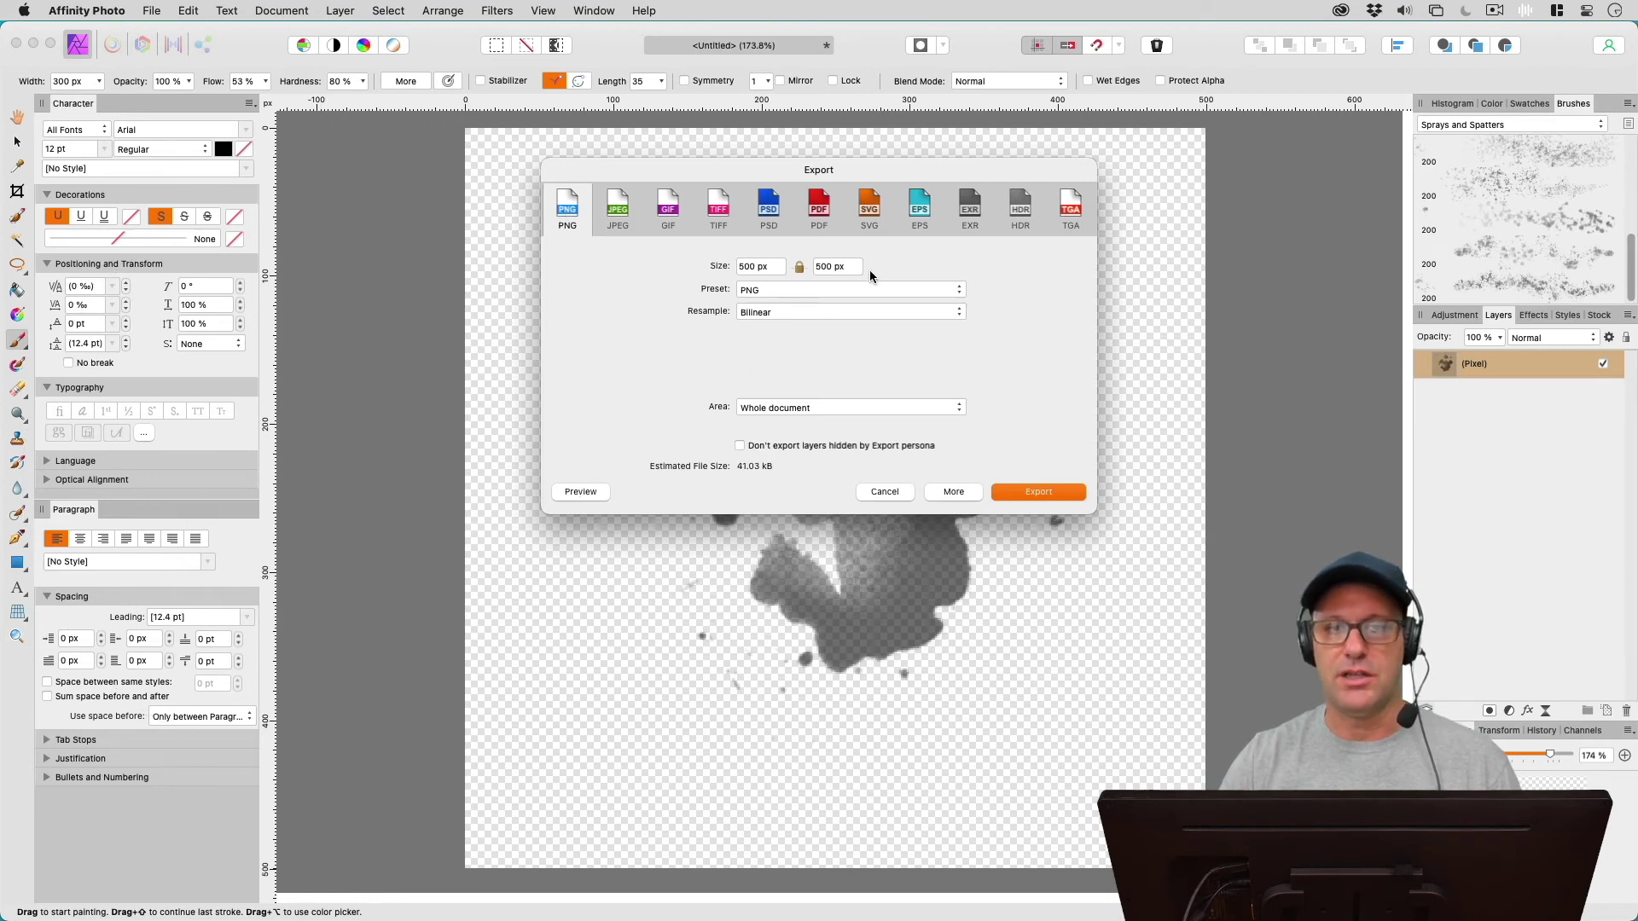
click(1046, 491)
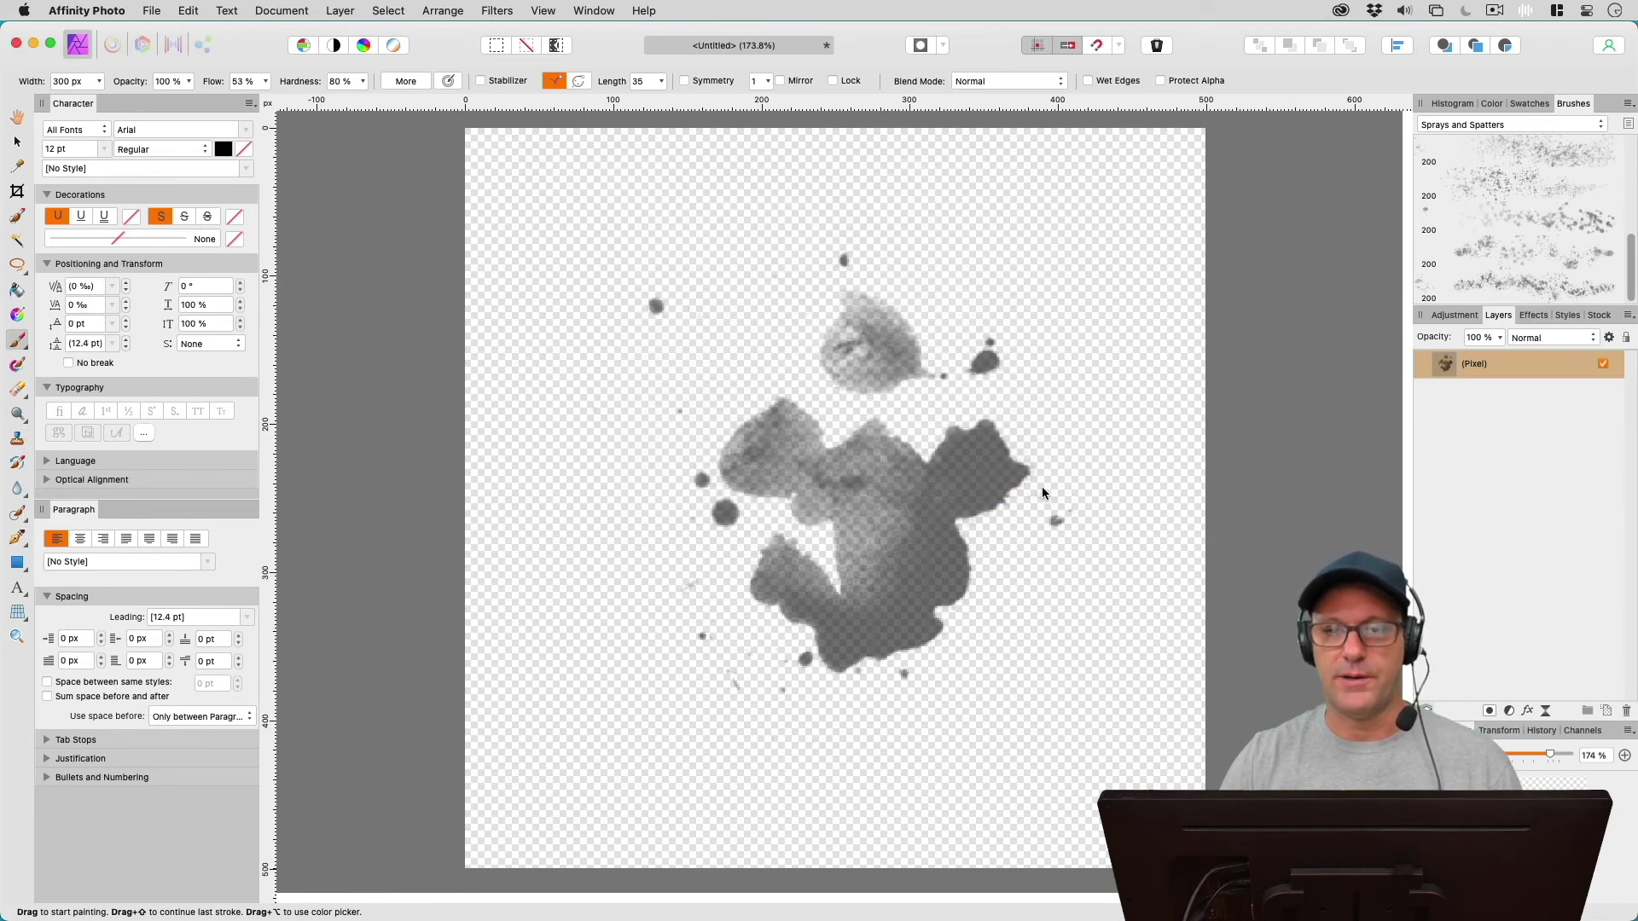
text(New )
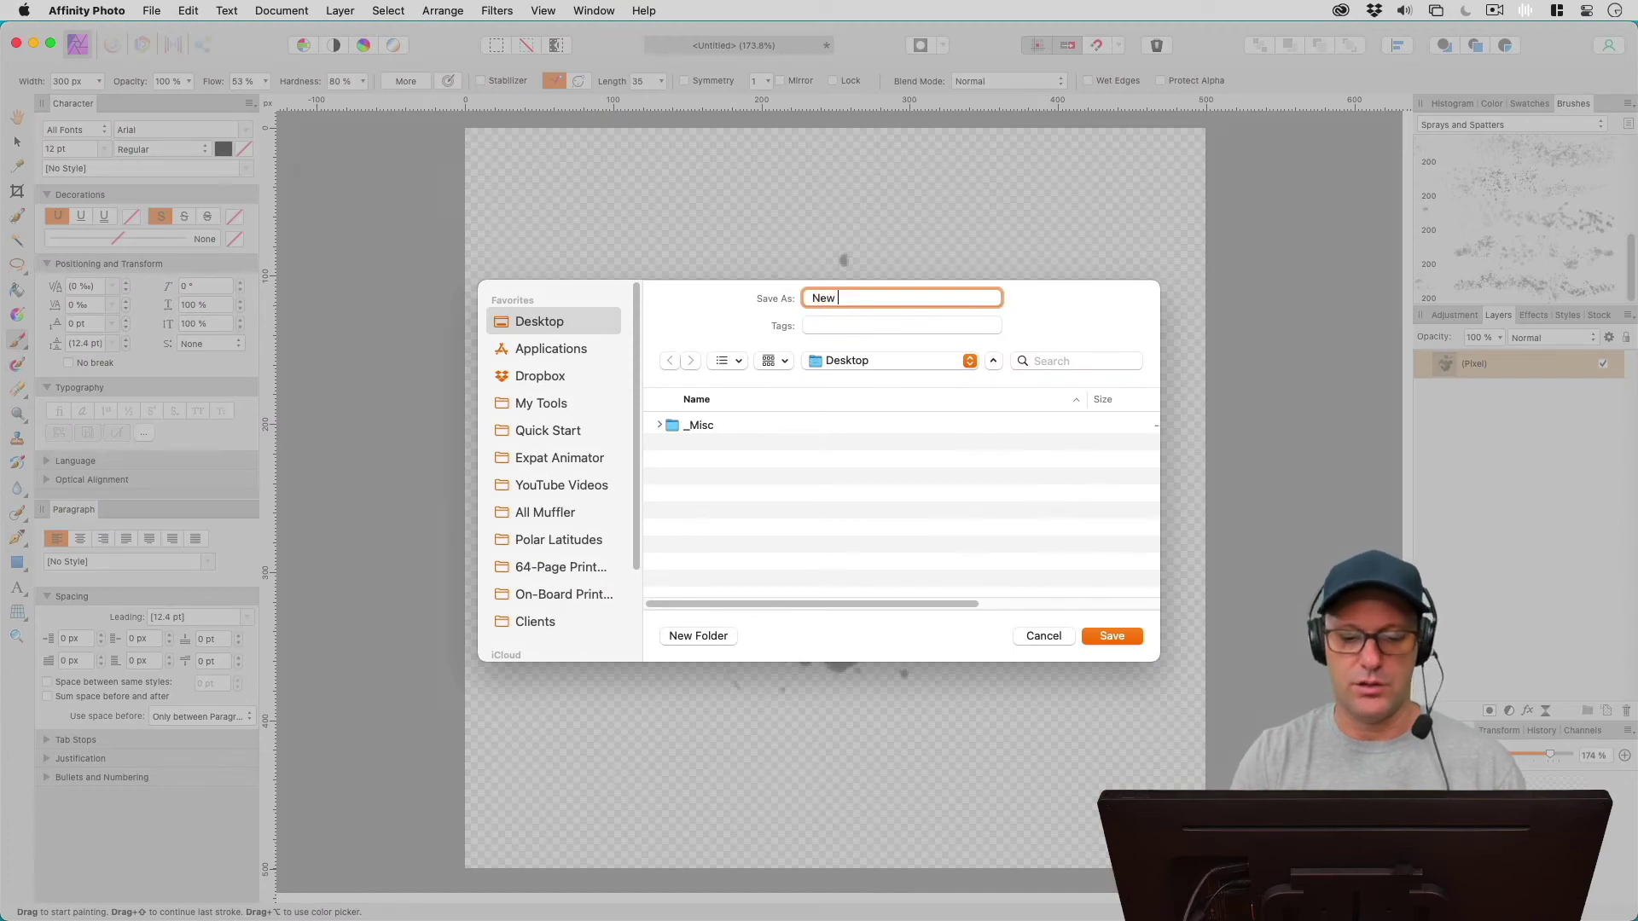
text(Brush)
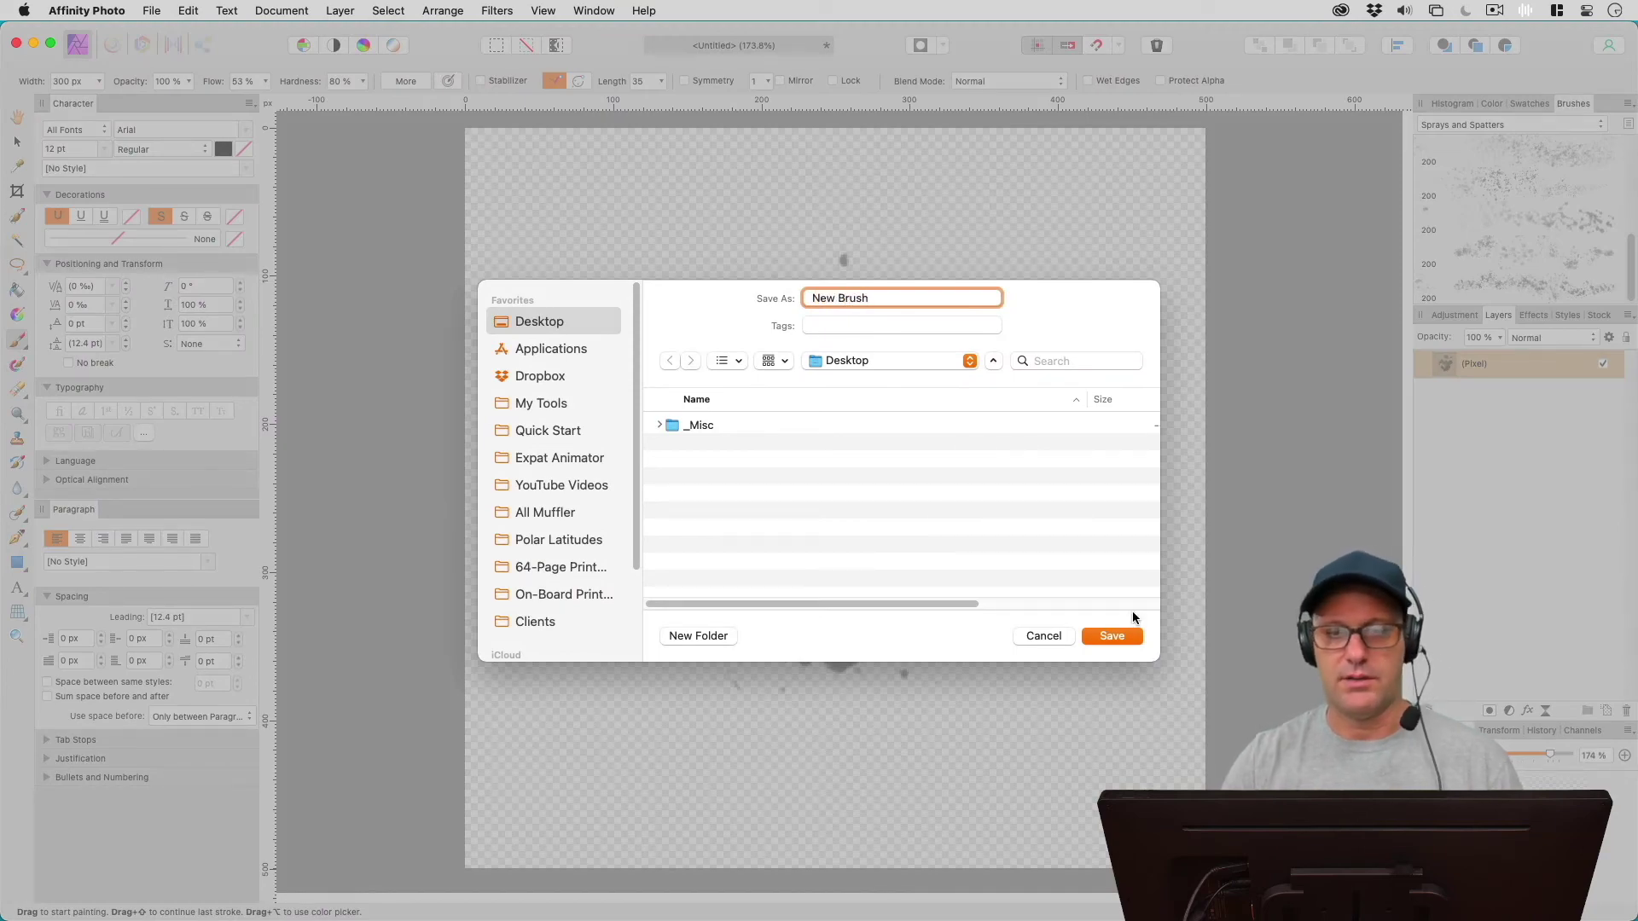
click(1113, 636)
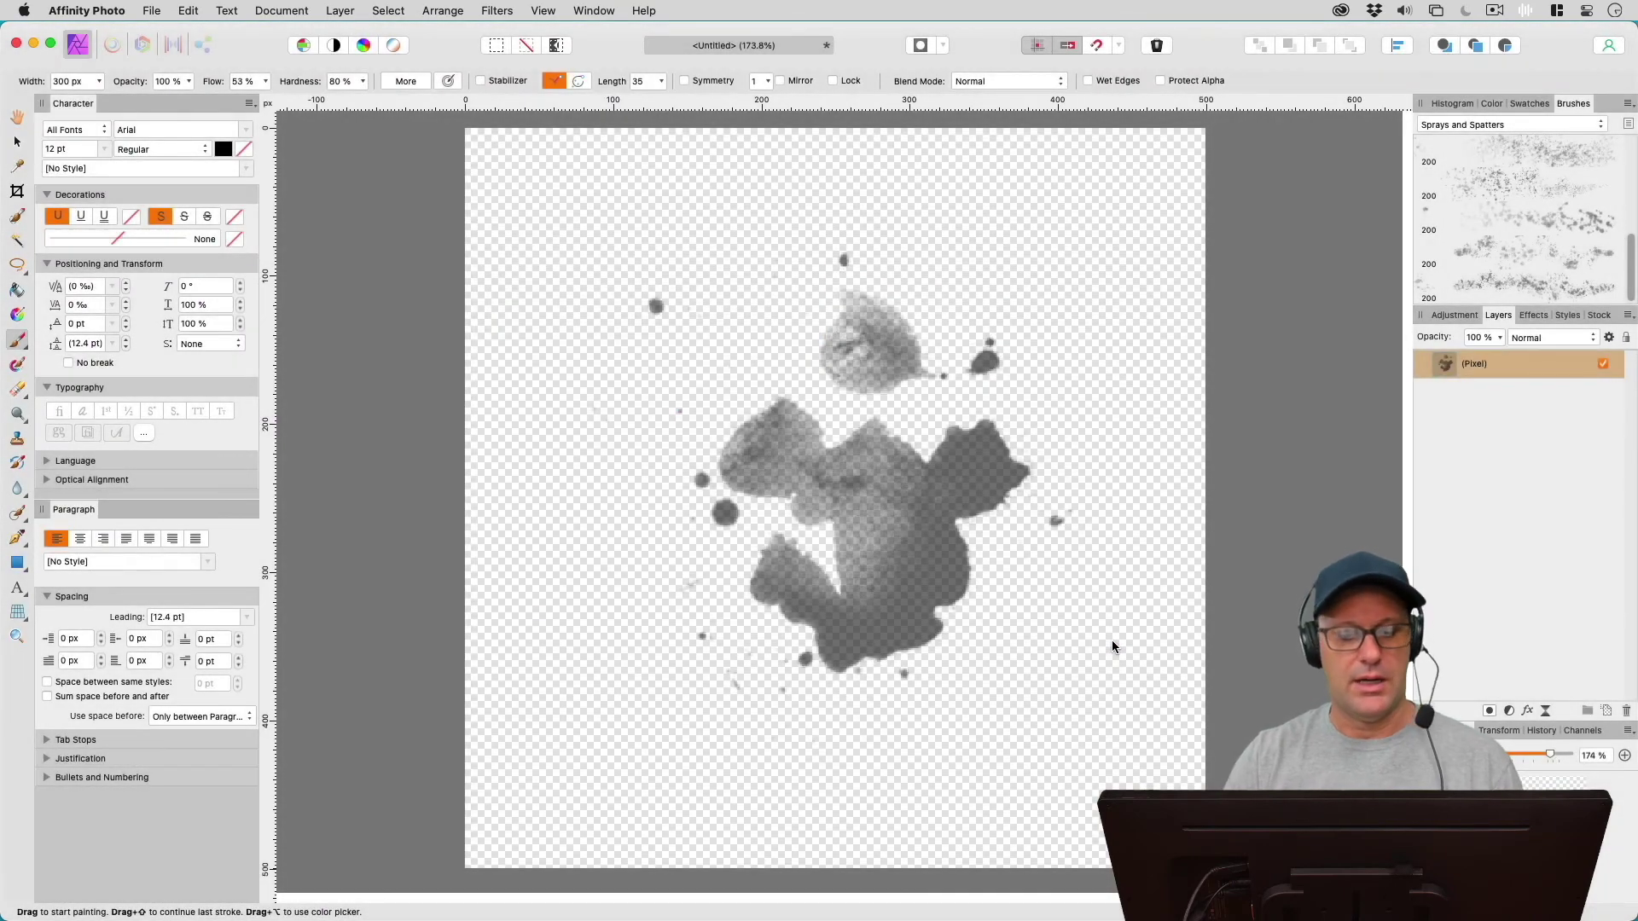
Back in RoughAnimator, select and delete all existing strokes on the canvas.
key(super+Tab)
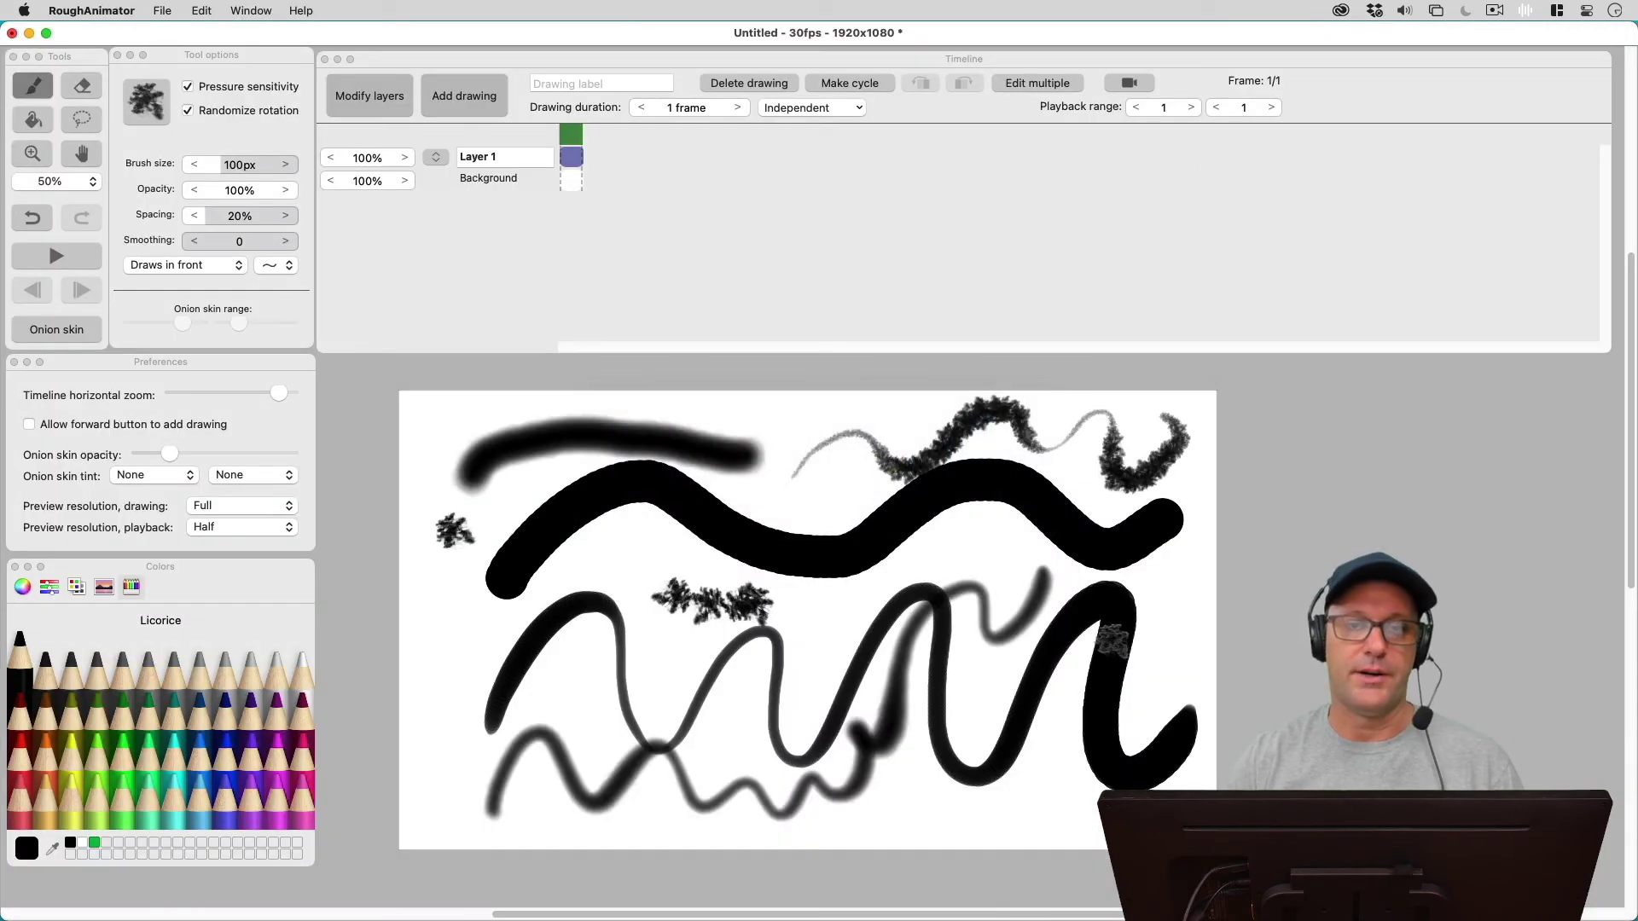
key(super+a)
key(Delete)
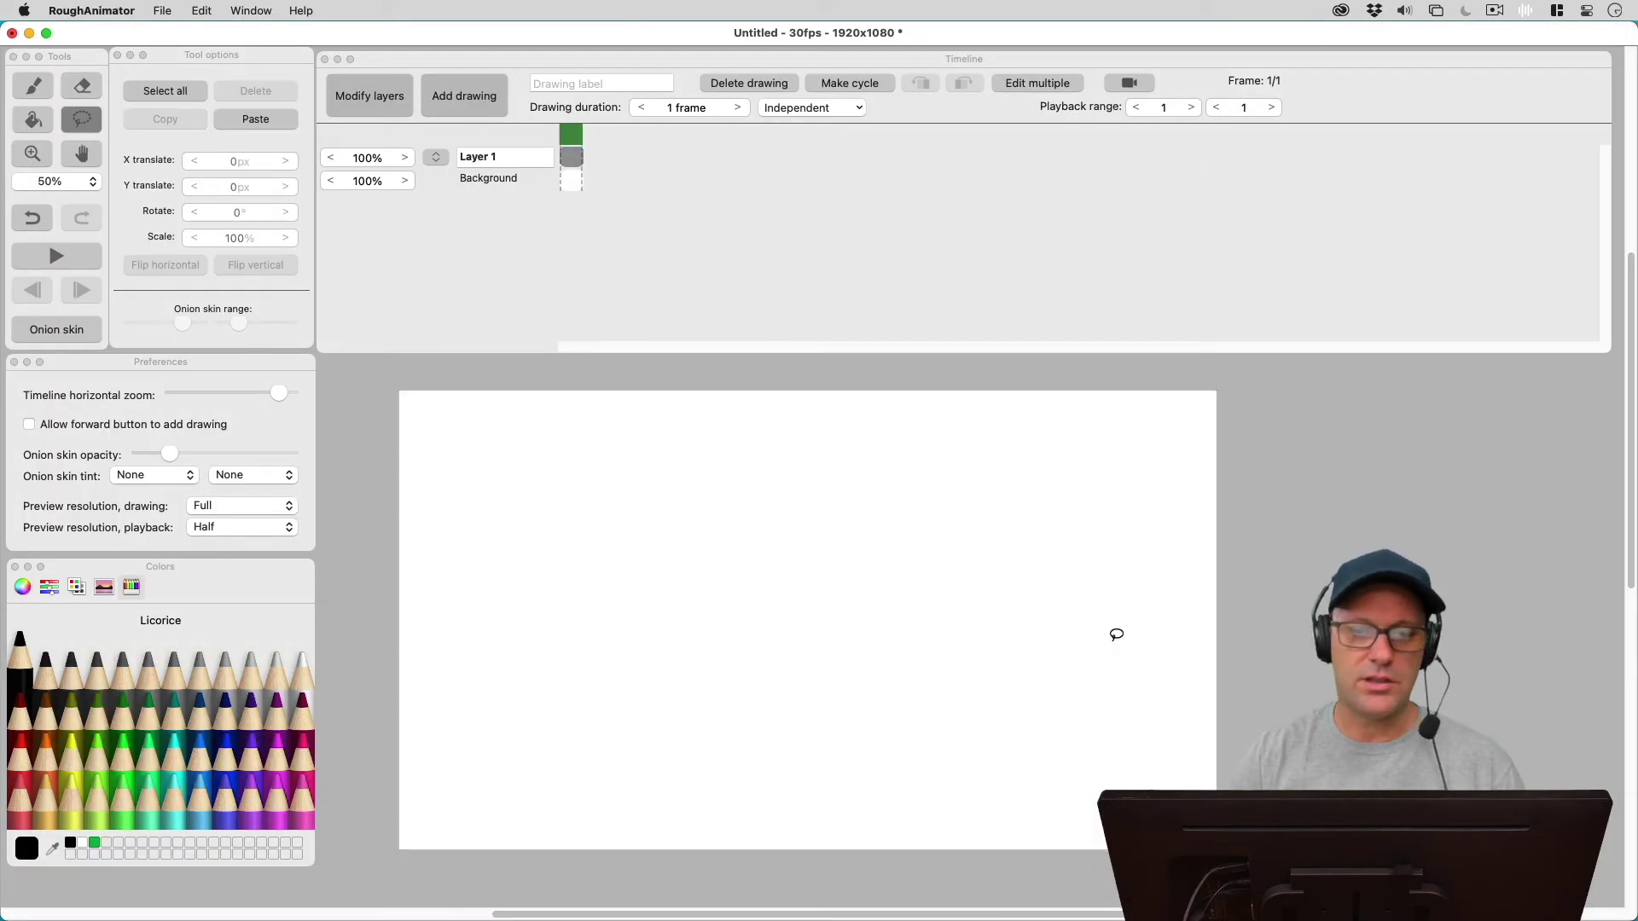
With the Brush tool, add New Brush.png as a new brush shape.
click(40, 74)
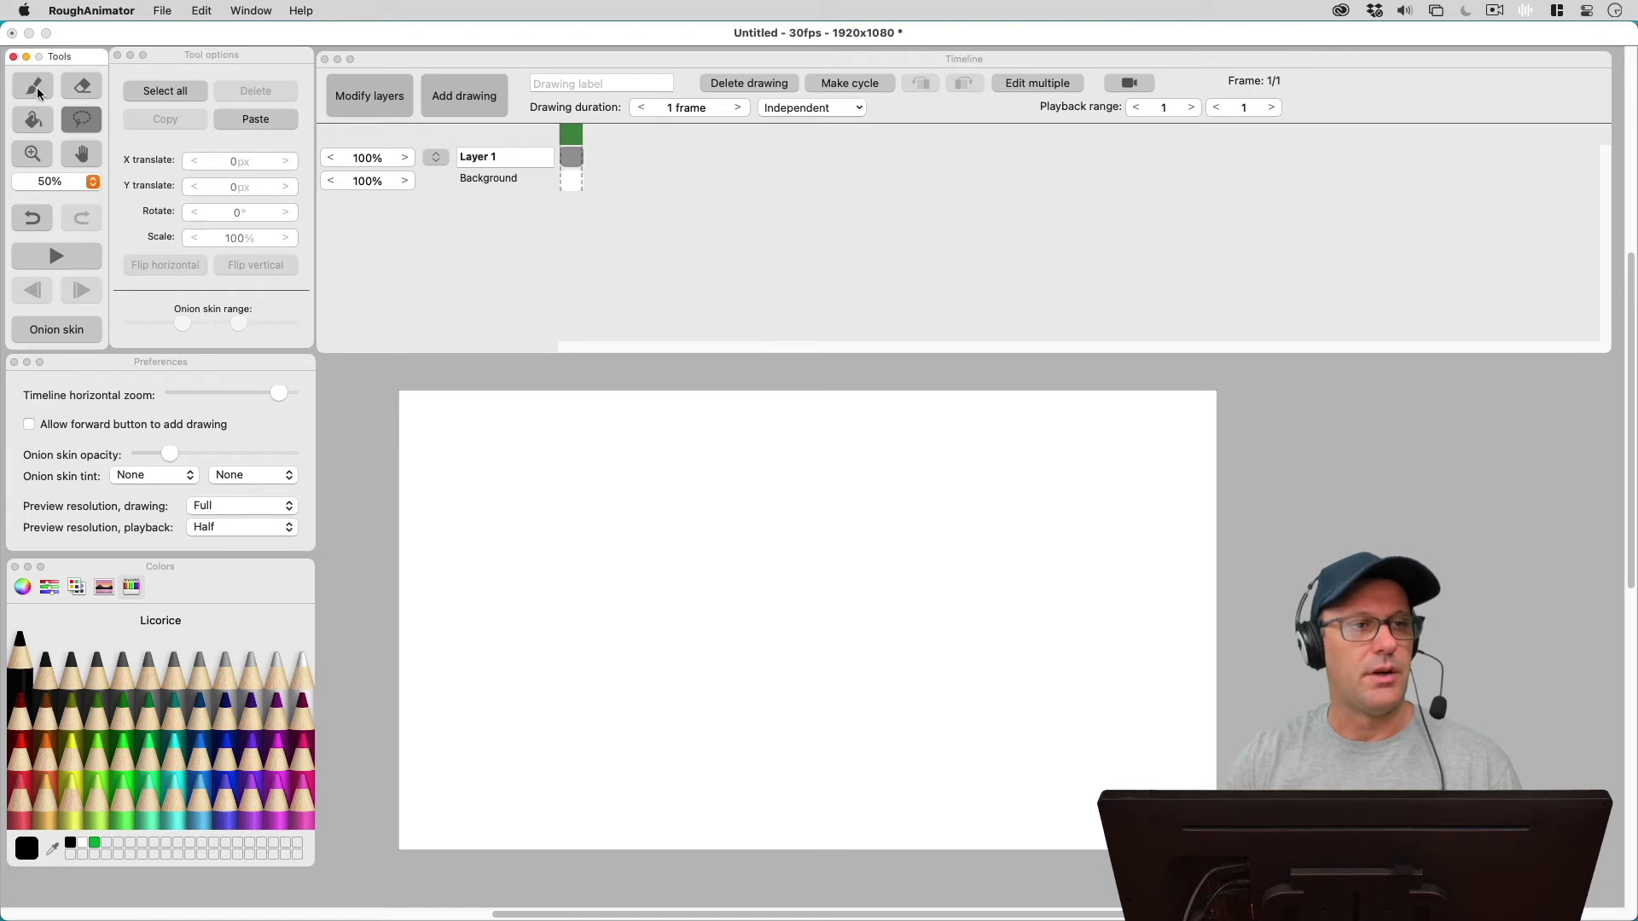
click(38, 93)
click(149, 101)
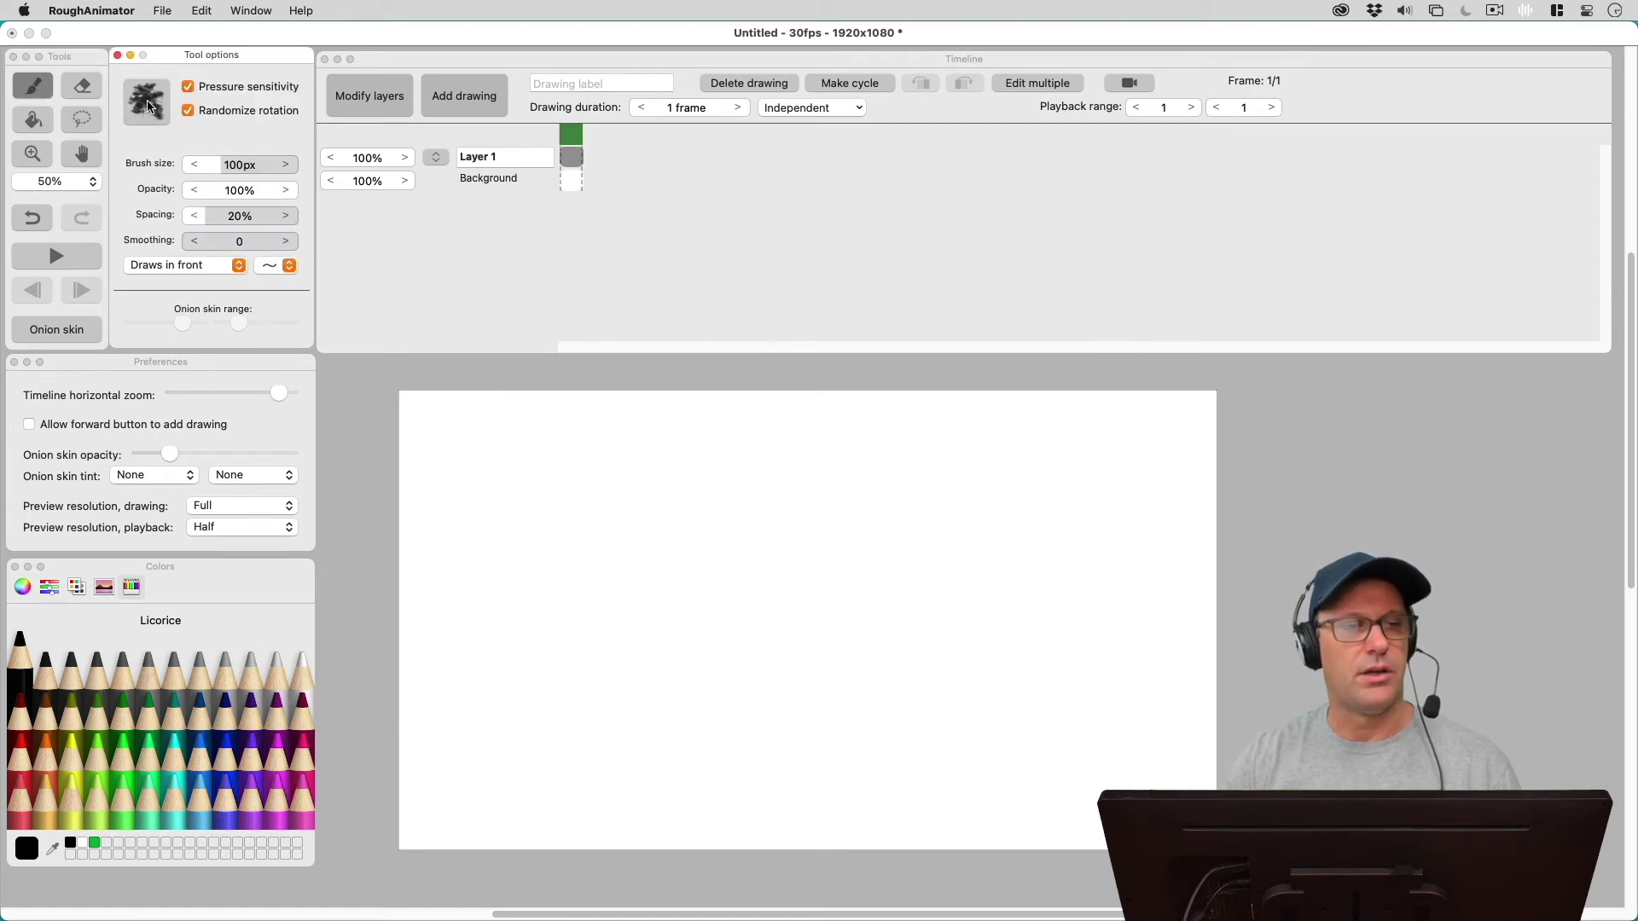
click(148, 103)
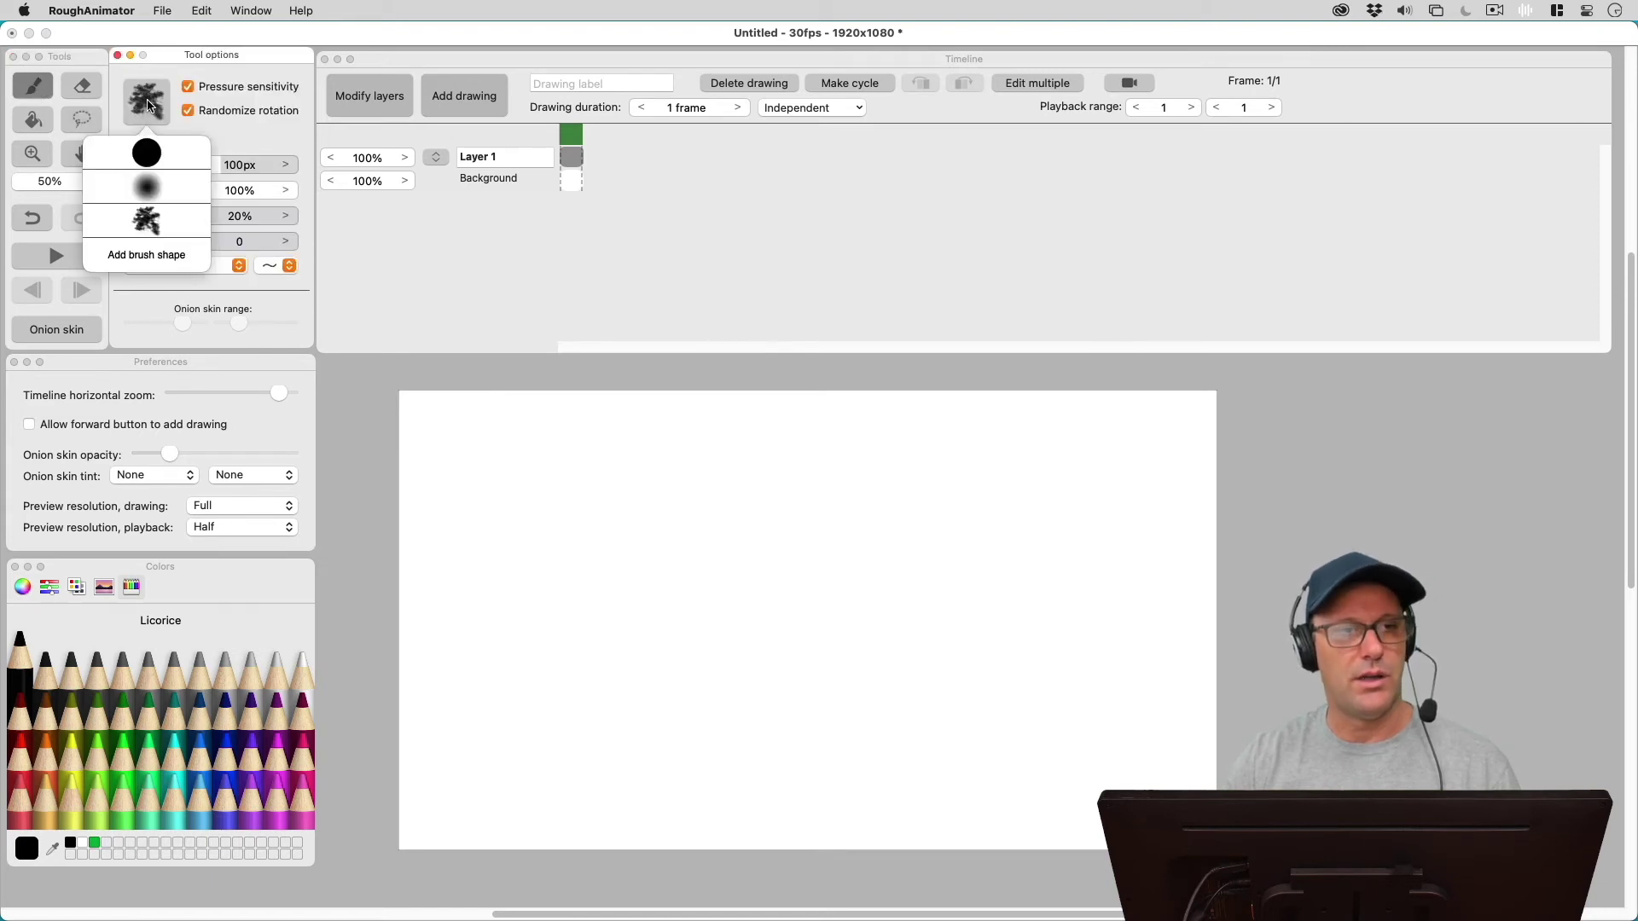
click(145, 256)
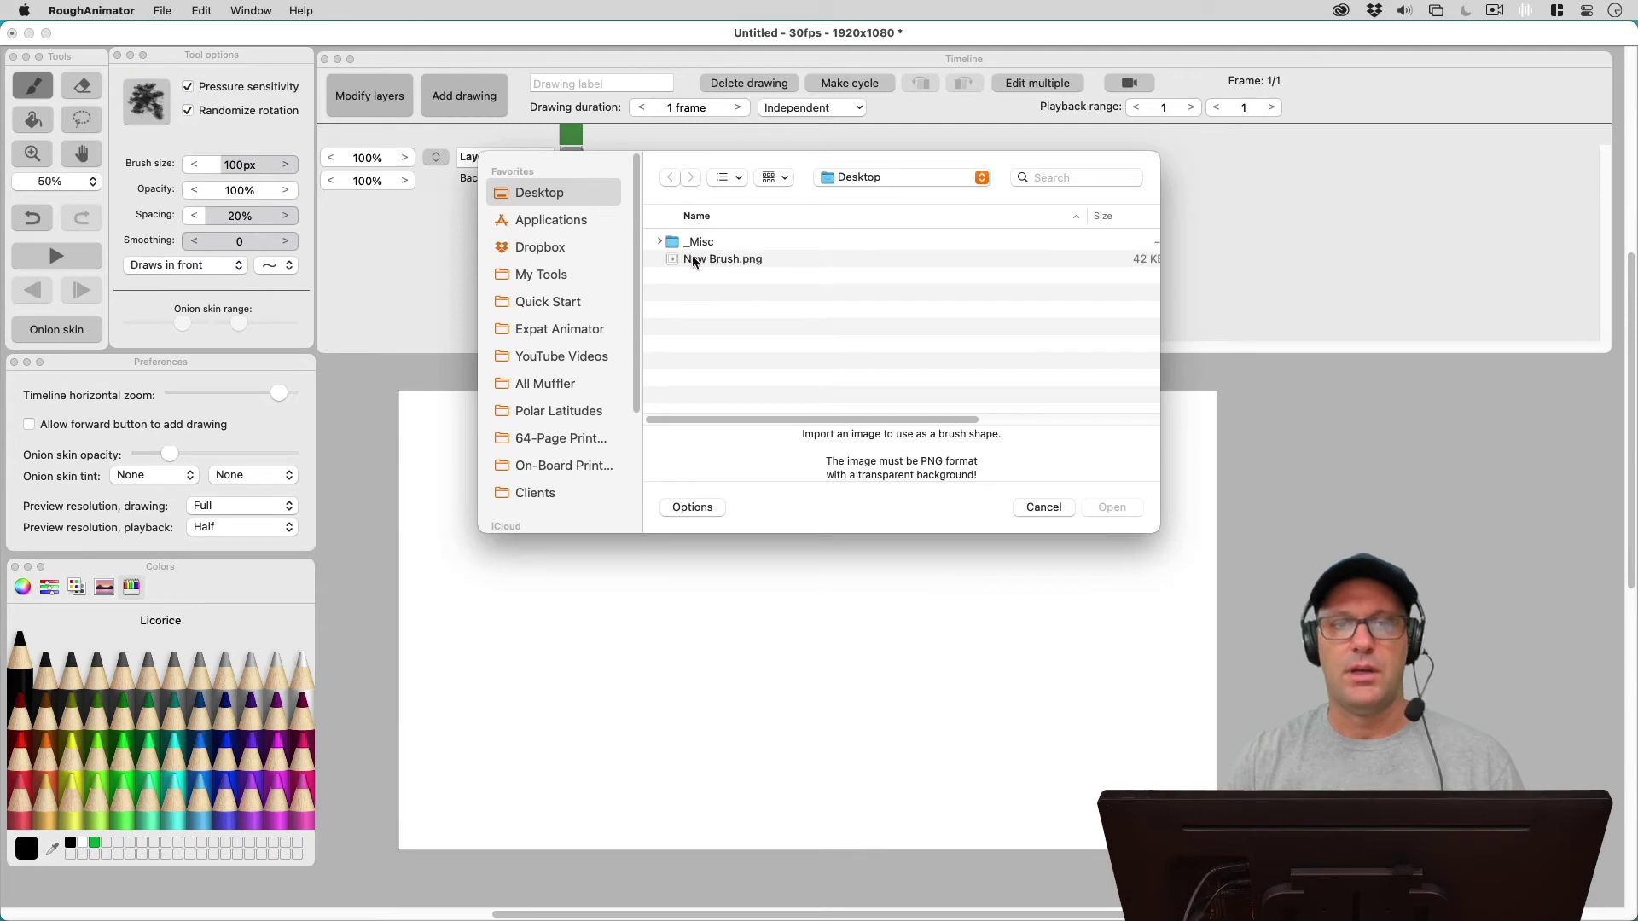
click(713, 260)
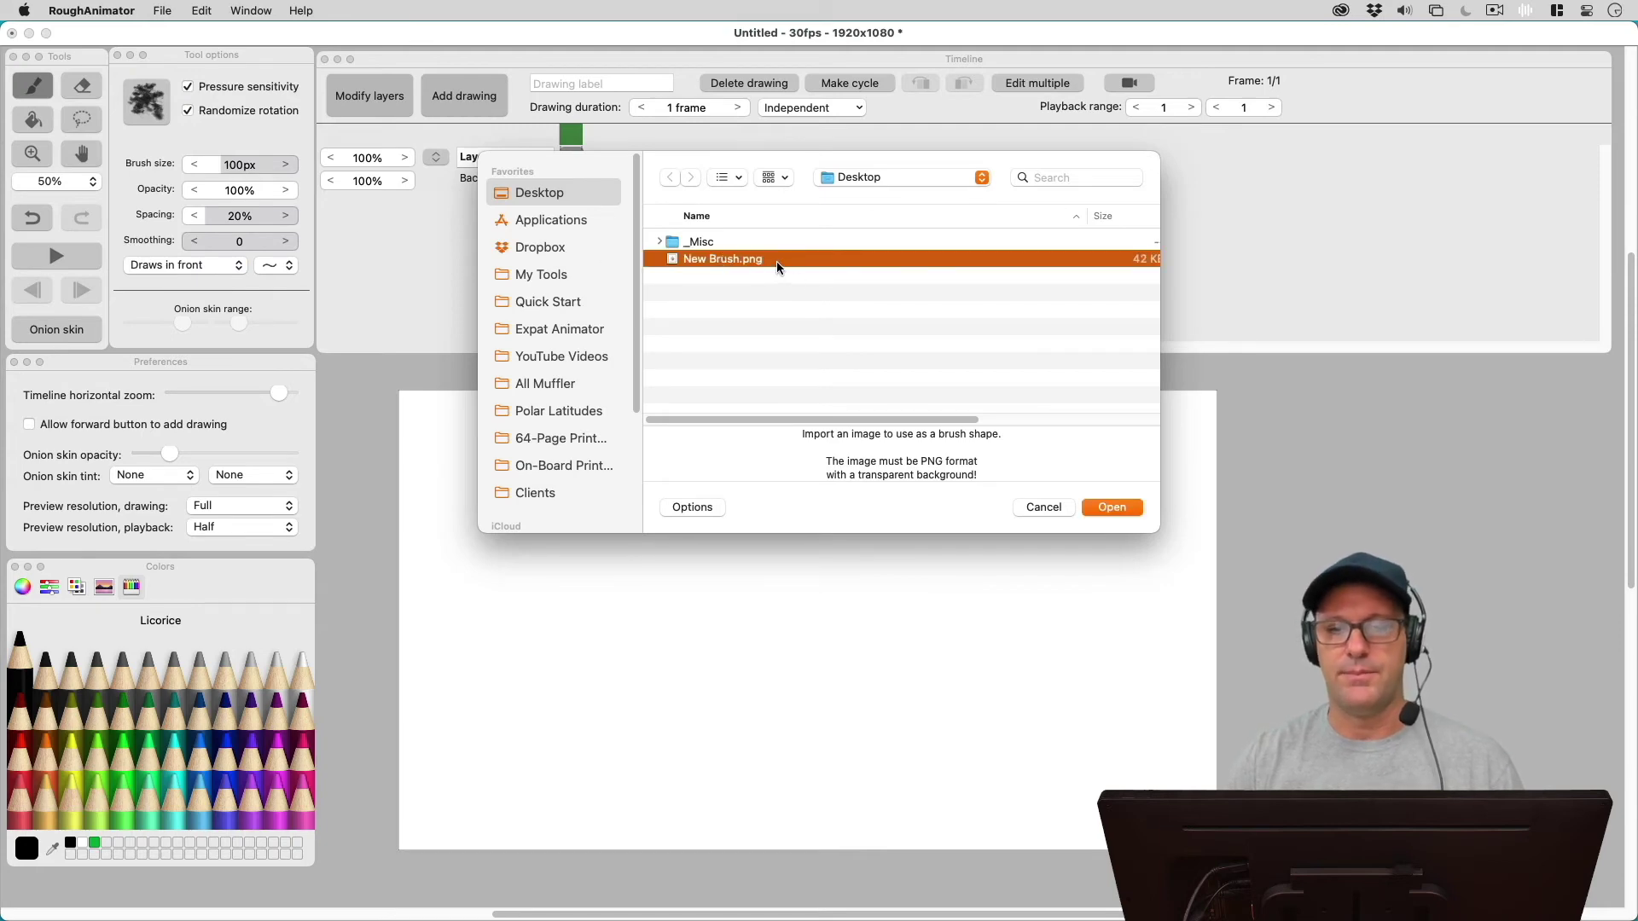
click(1116, 509)
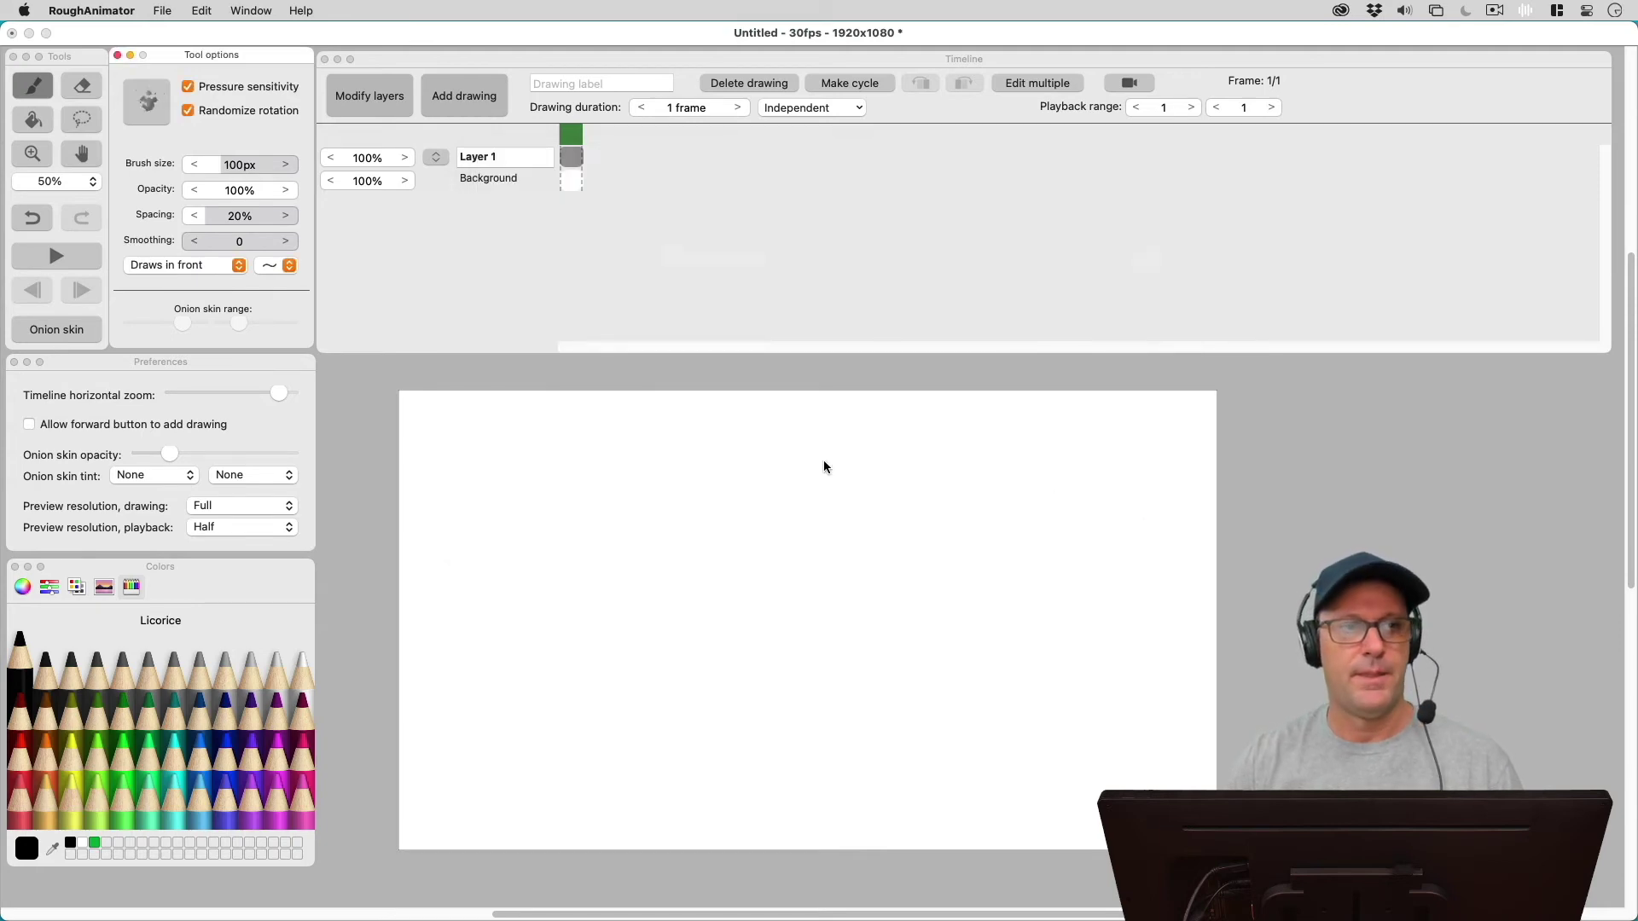
click(148, 101)
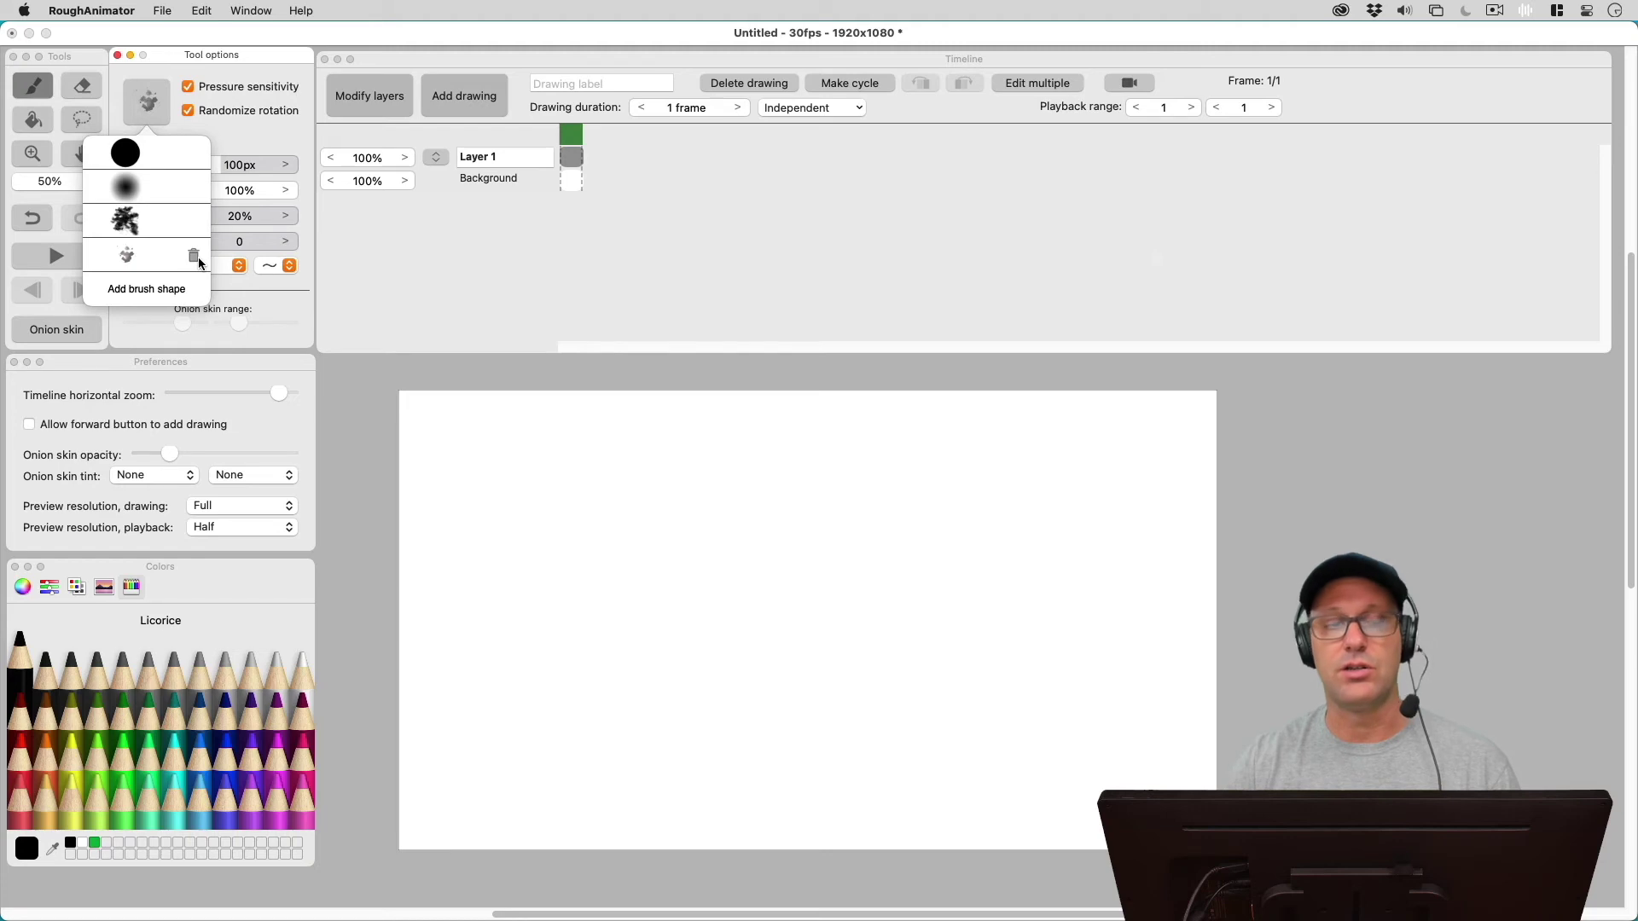
Choose the imported splatter shape and paint a wavy and a zigzag test stroke at 100px.
click(135, 249)
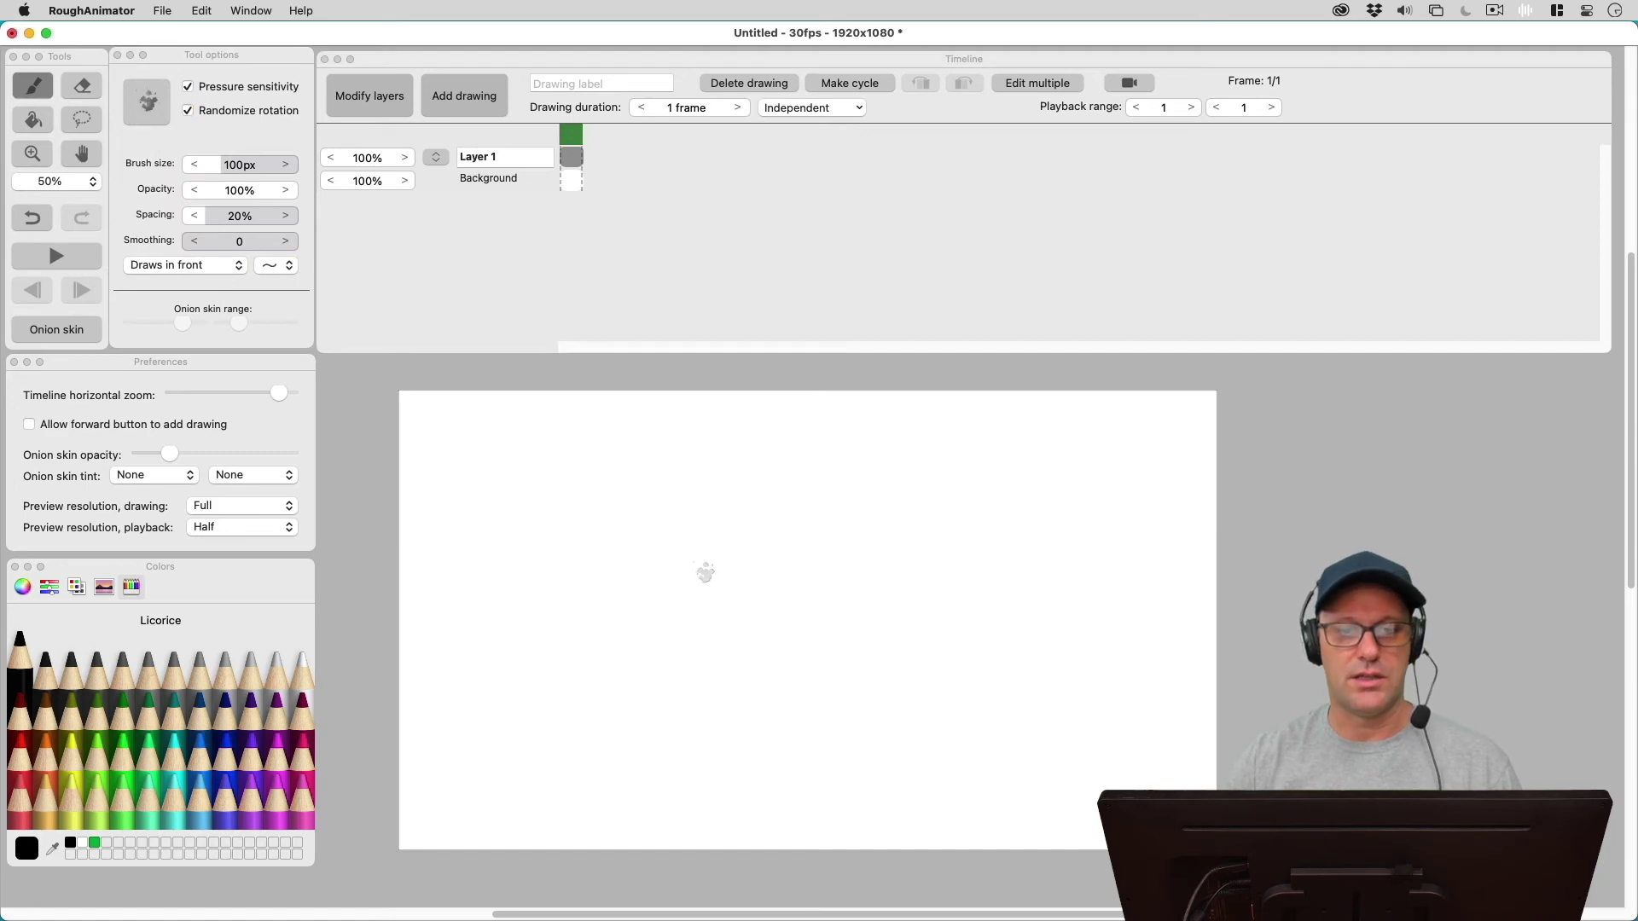
mouse_move(511, 562)
mouse_down()
mouse_move(596, 486)
mouse_move(824, 520)
mouse_move(947, 465)
mouse_move(1053, 515)
mouse_move(1094, 505)
mouse_up()
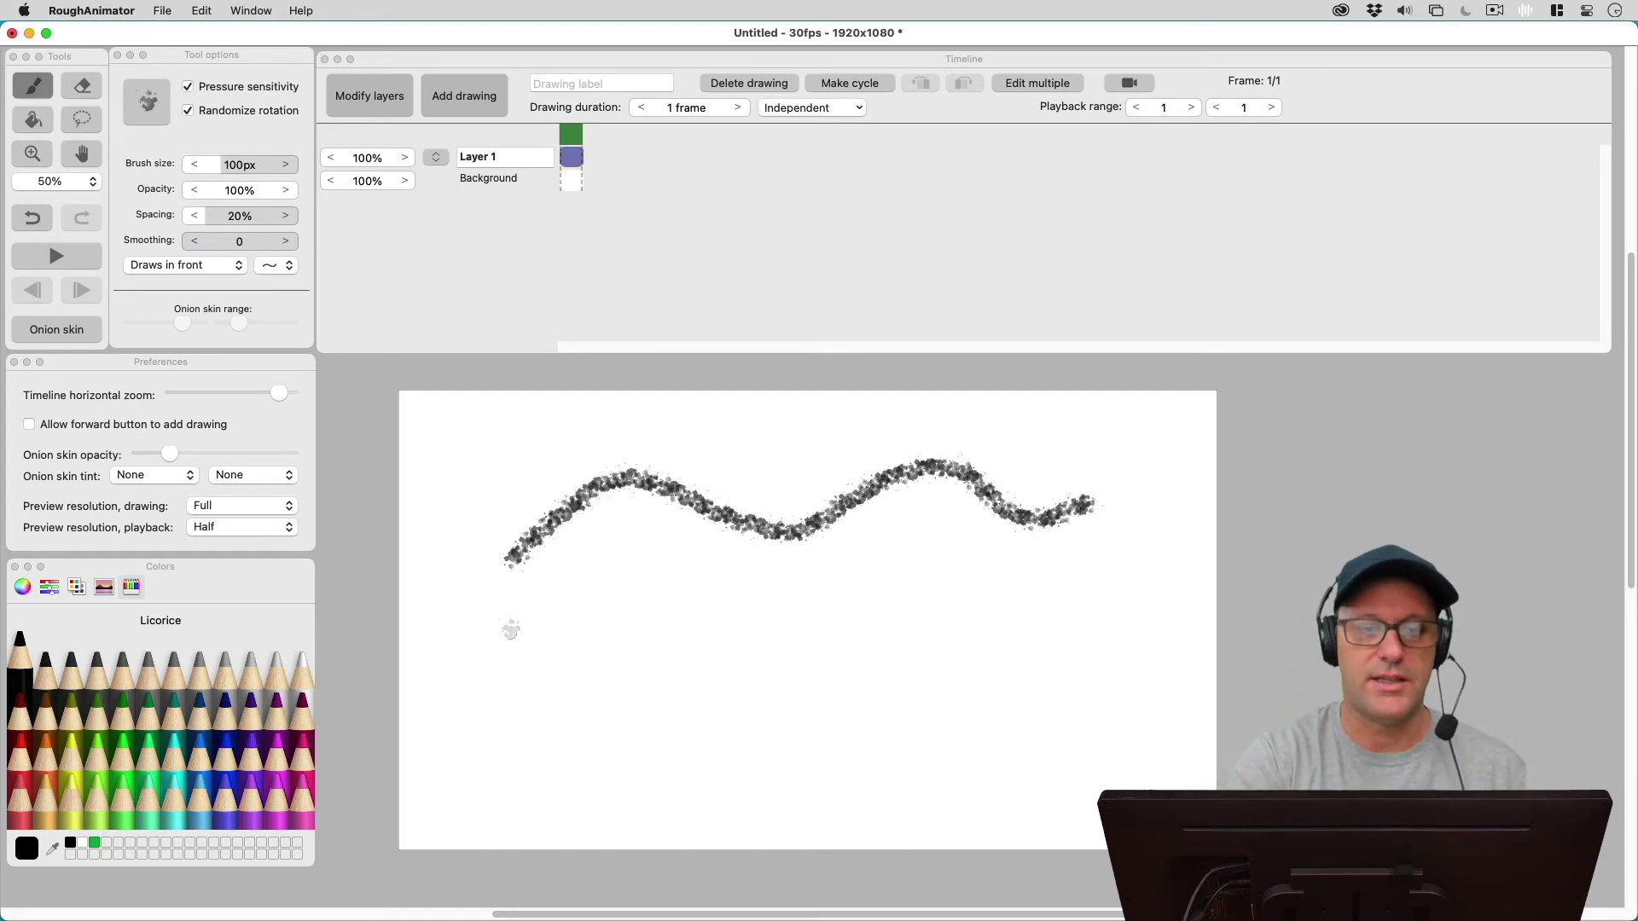
mouse_move(476, 698)
mouse_down()
mouse_move(550, 601)
mouse_move(597, 726)
mouse_move(689, 604)
mouse_move(723, 635)
mouse_move(733, 731)
mouse_move(828, 589)
mouse_move(877, 553)
mouse_move(841, 686)
mouse_move(887, 737)
mouse_move(997, 556)
mouse_move(1037, 703)
mouse_up()
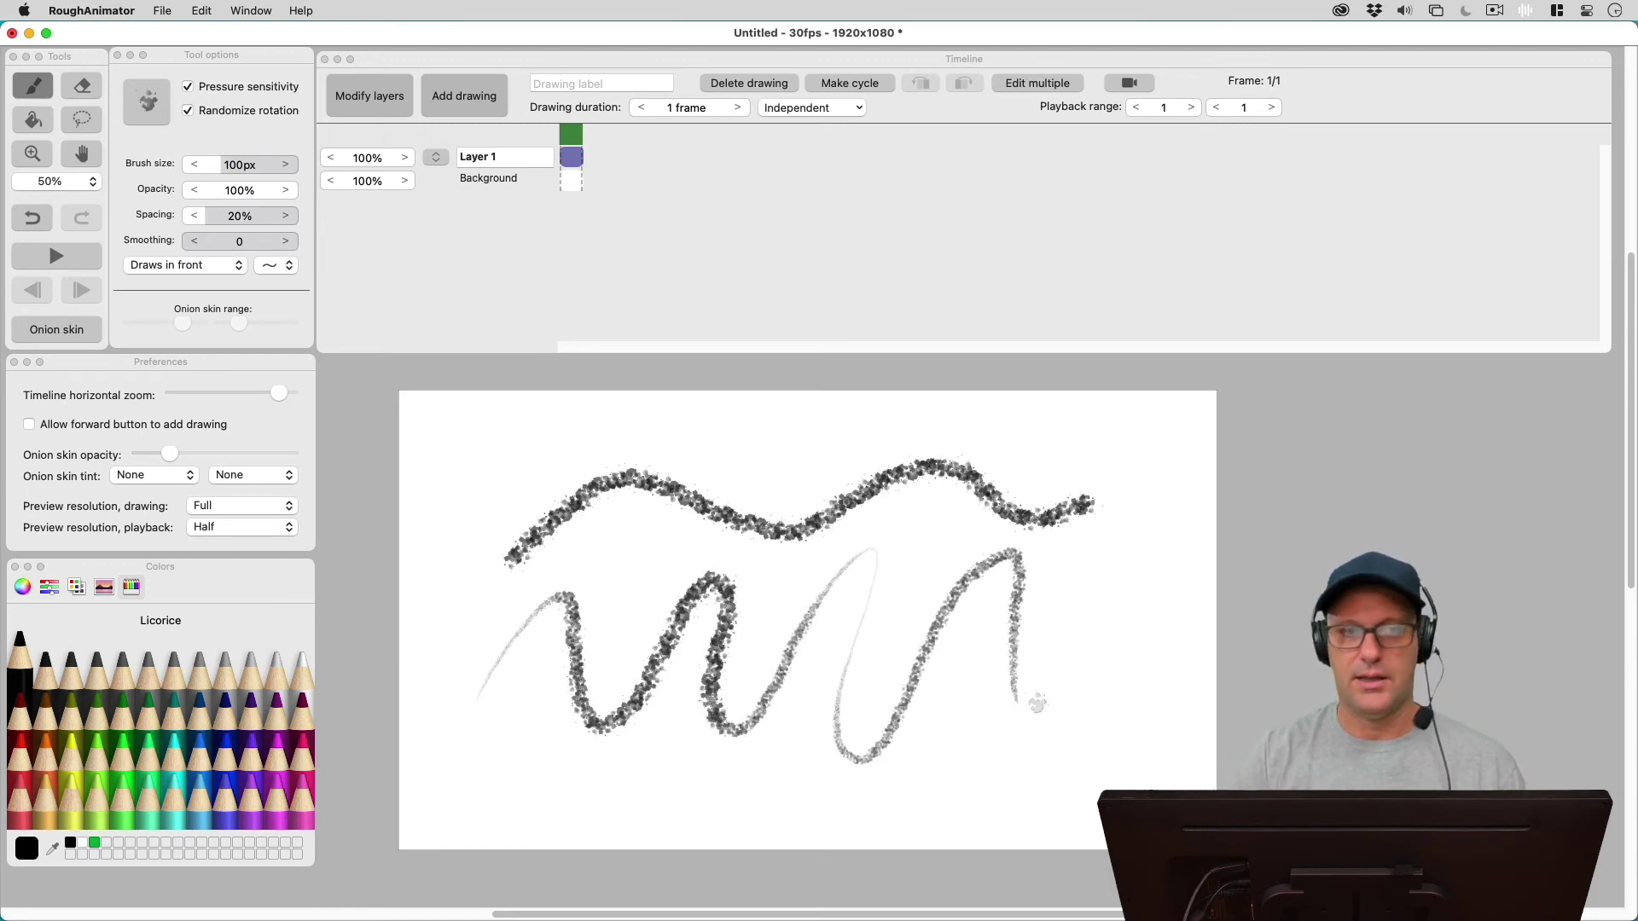
Set Brush size to 200px, paint a thick splatter stroke, then clear the canvas.
click(206, 239)
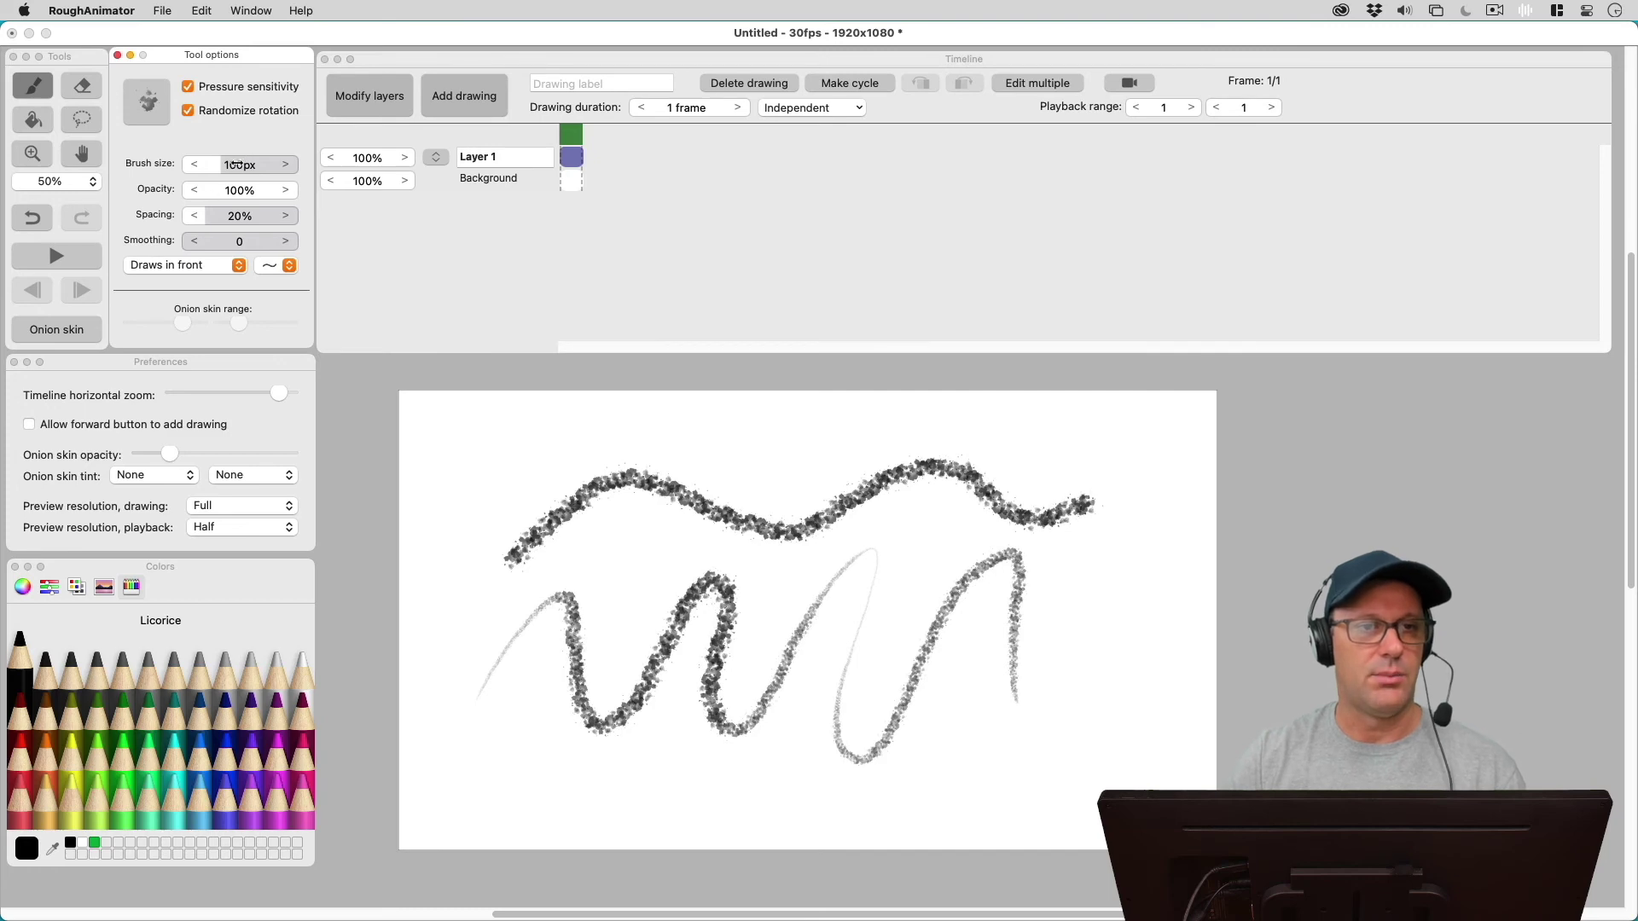
click(237, 164)
text(3)
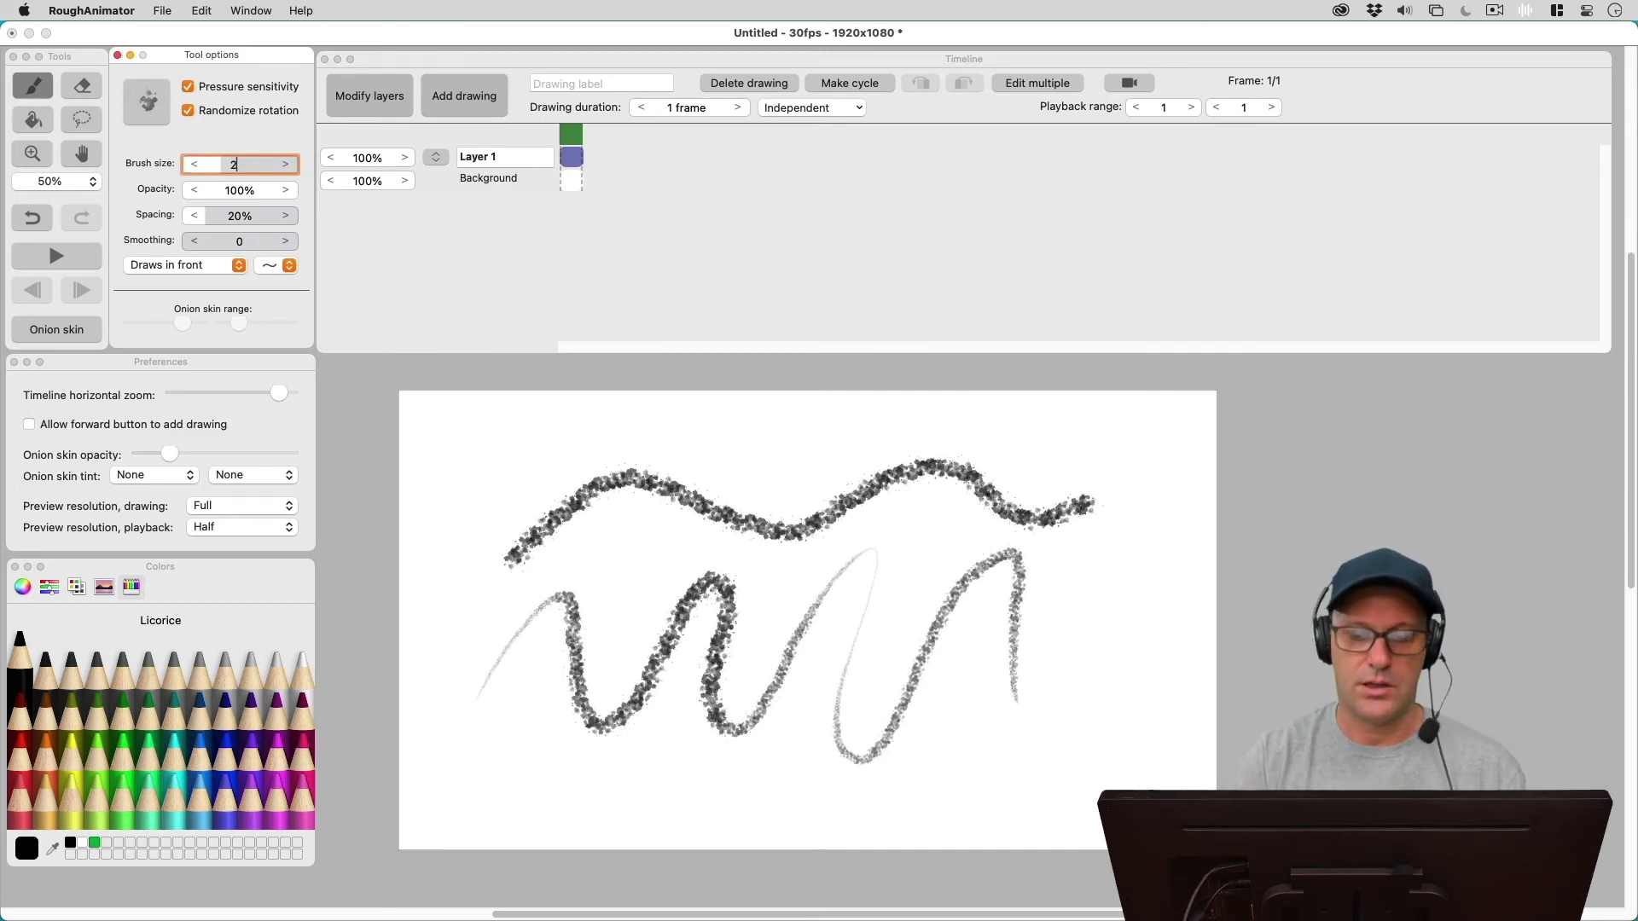
text(00)
key(Tab)
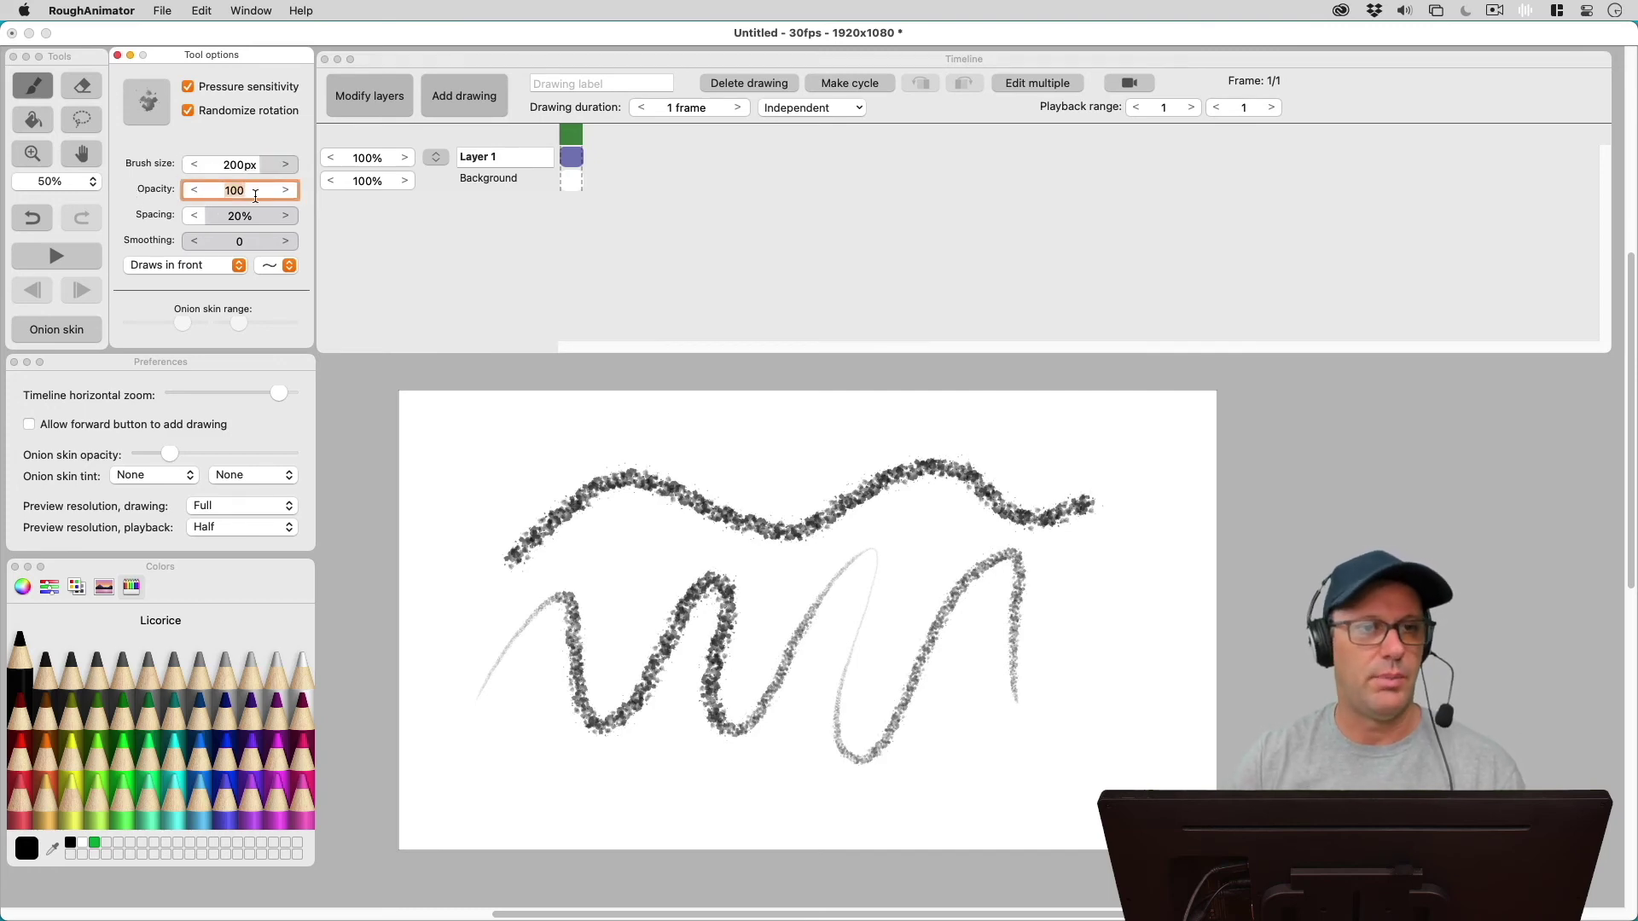
click(352, 343)
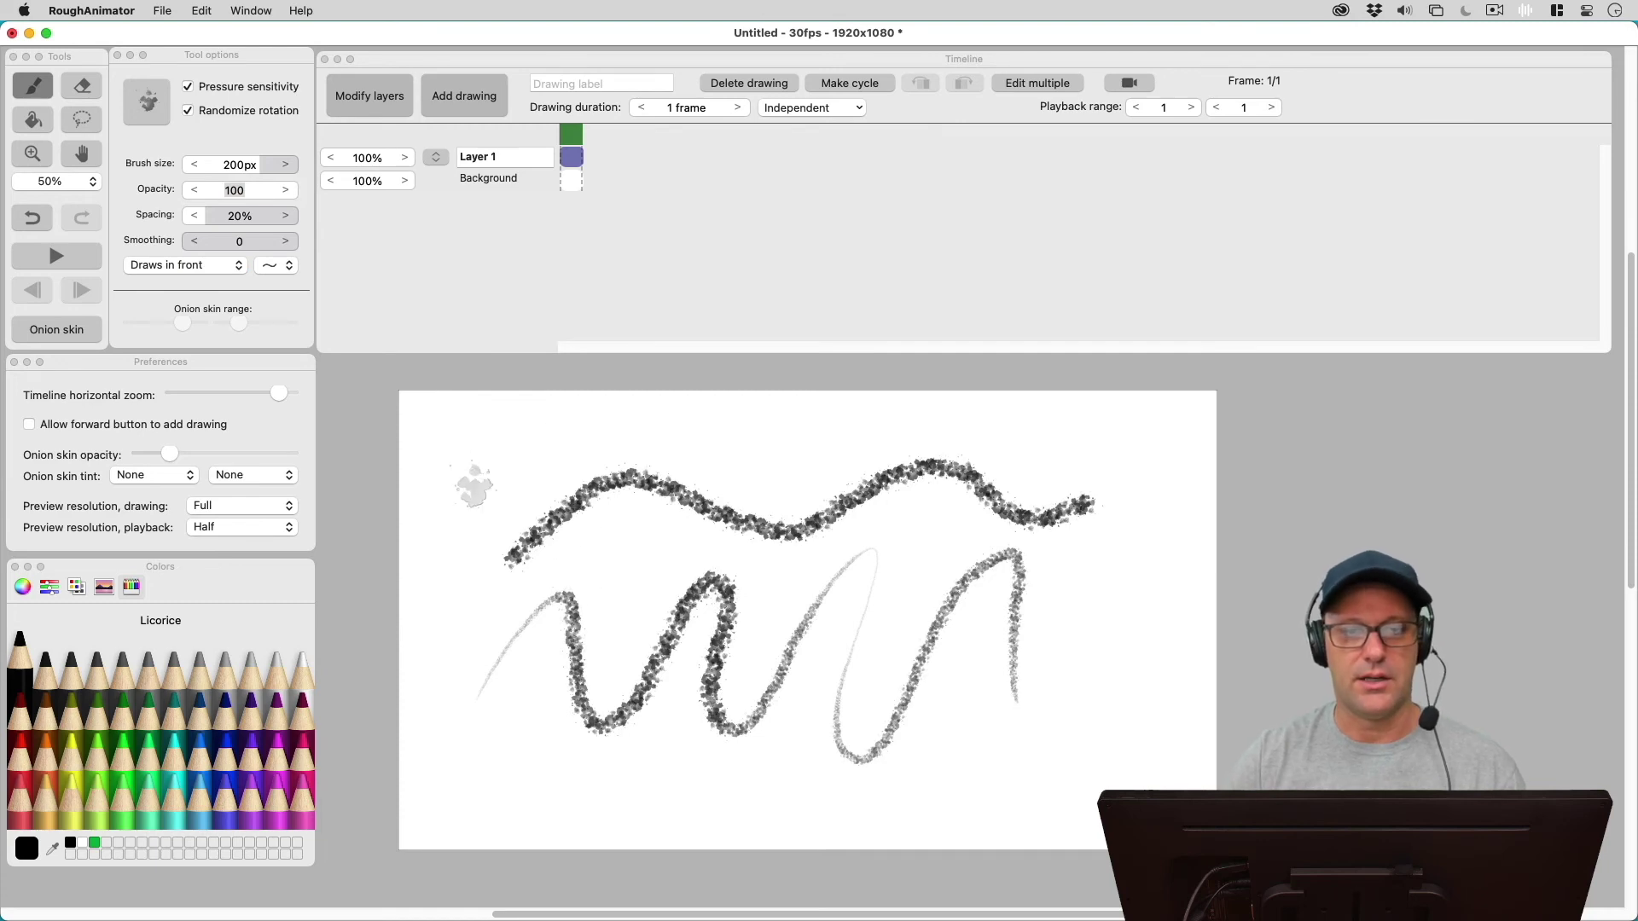
mouse_move(474, 484)
mouse_down()
mouse_move(575, 445)
mouse_move(700, 441)
mouse_move(770, 498)
mouse_move(863, 419)
mouse_move(885, 452)
mouse_move(963, 410)
mouse_move(1026, 472)
mouse_move(1106, 410)
mouse_move(1118, 470)
mouse_move(1169, 473)
mouse_move(1175, 572)
mouse_up()
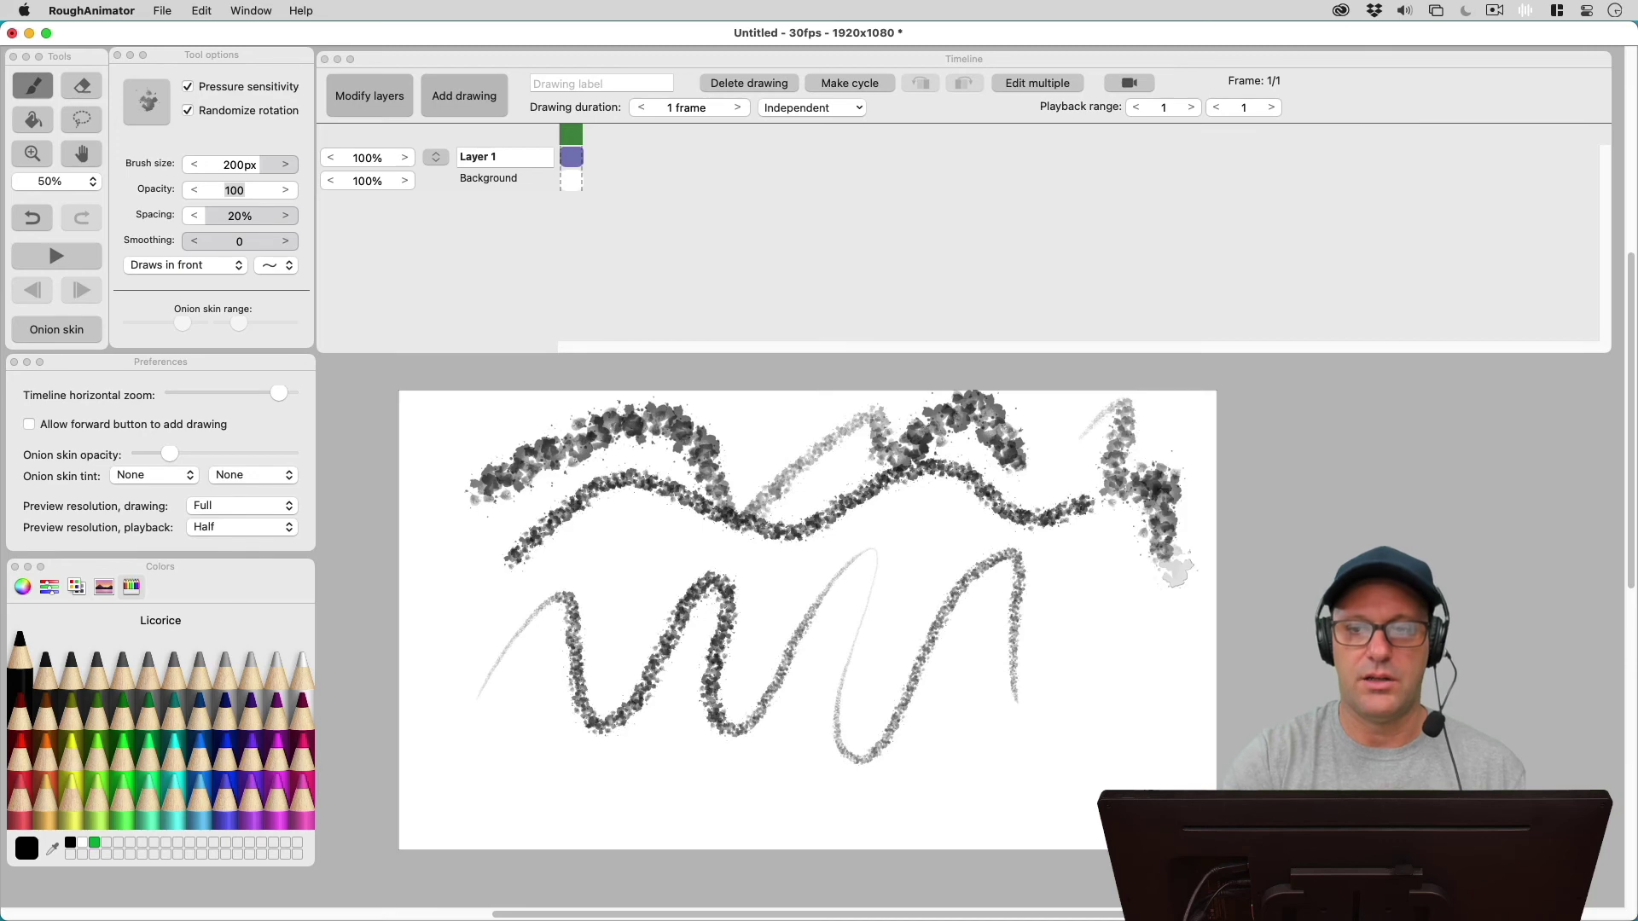
key(l)
key(Delete)
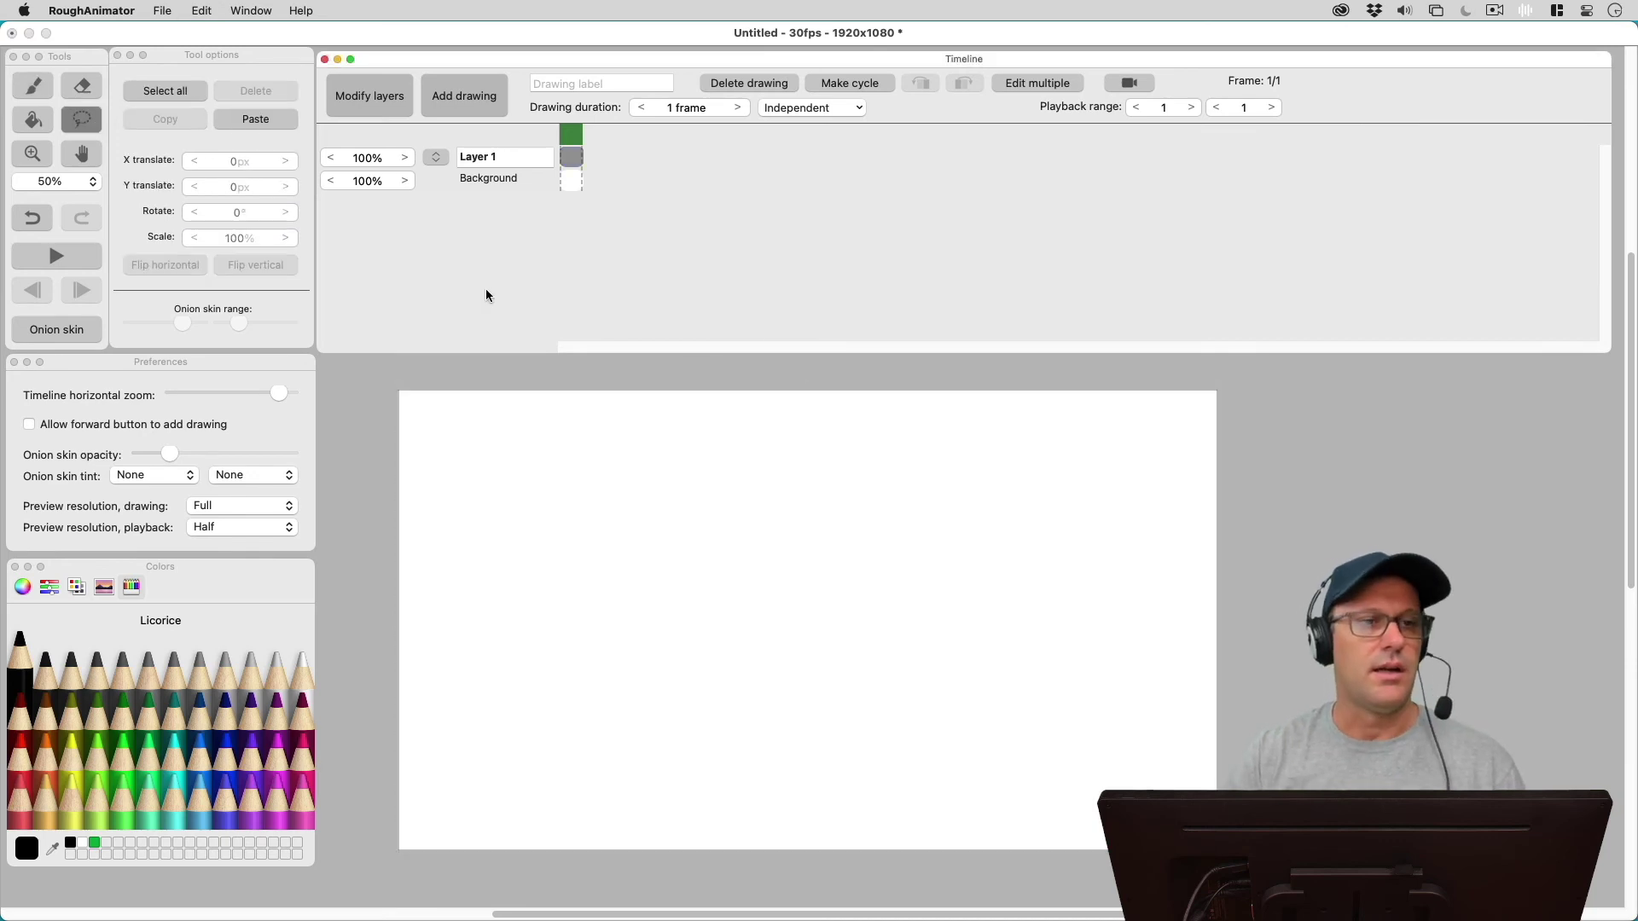
Switch back to the Brush tool and set its brush size to 300 px.
click(32, 87)
click(240, 164)
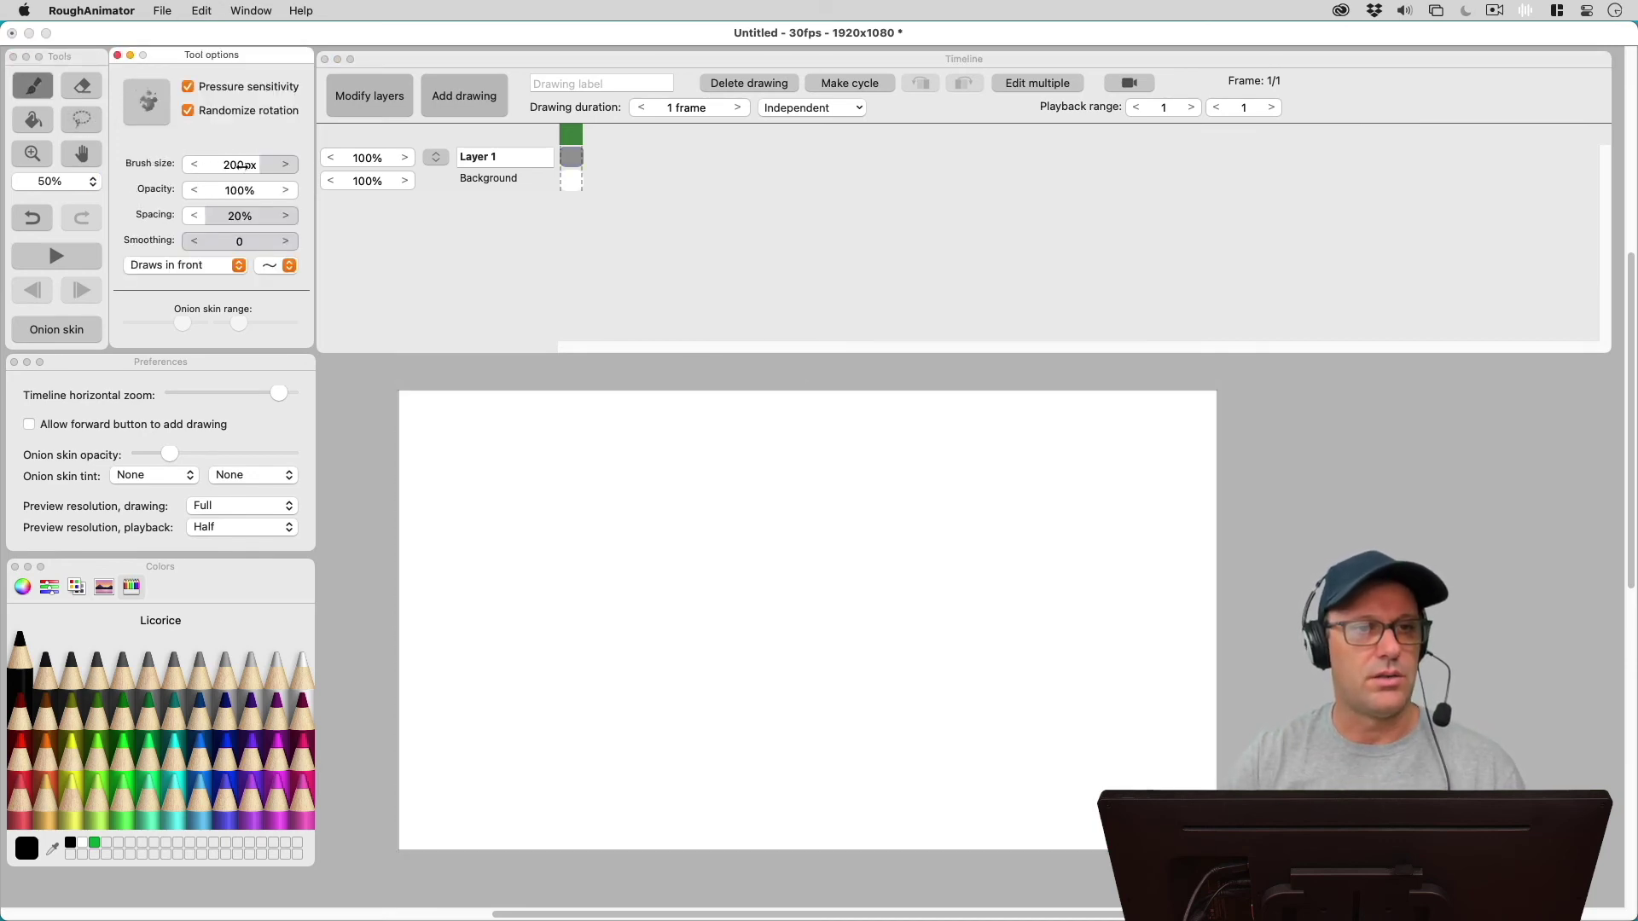
double_click(233, 165)
text(300)
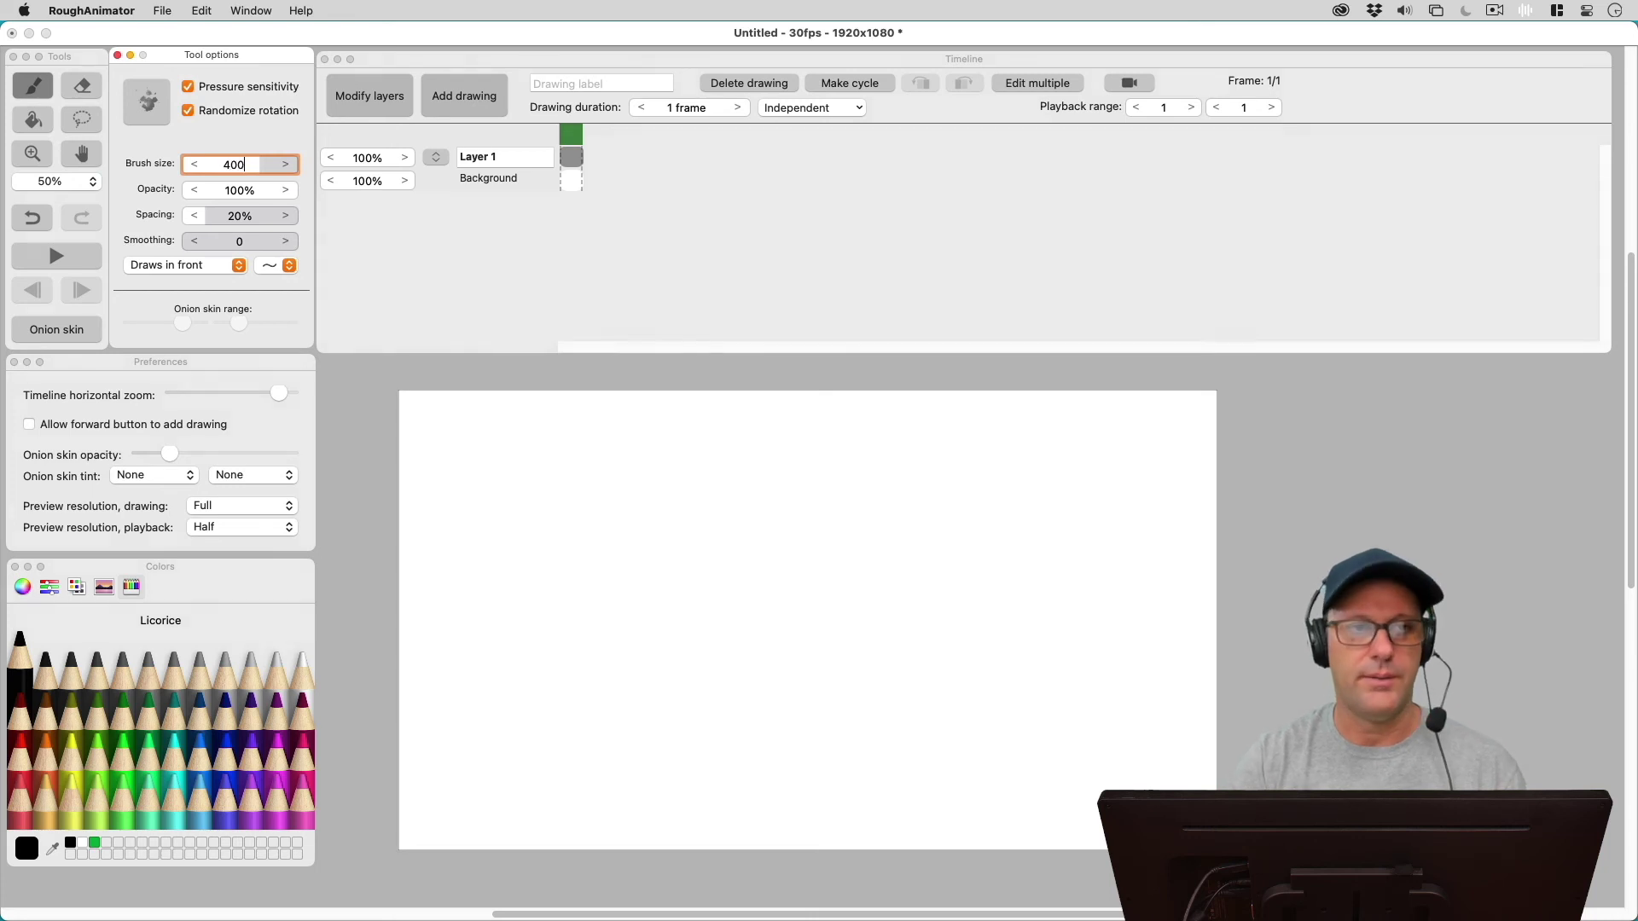
key(Return)
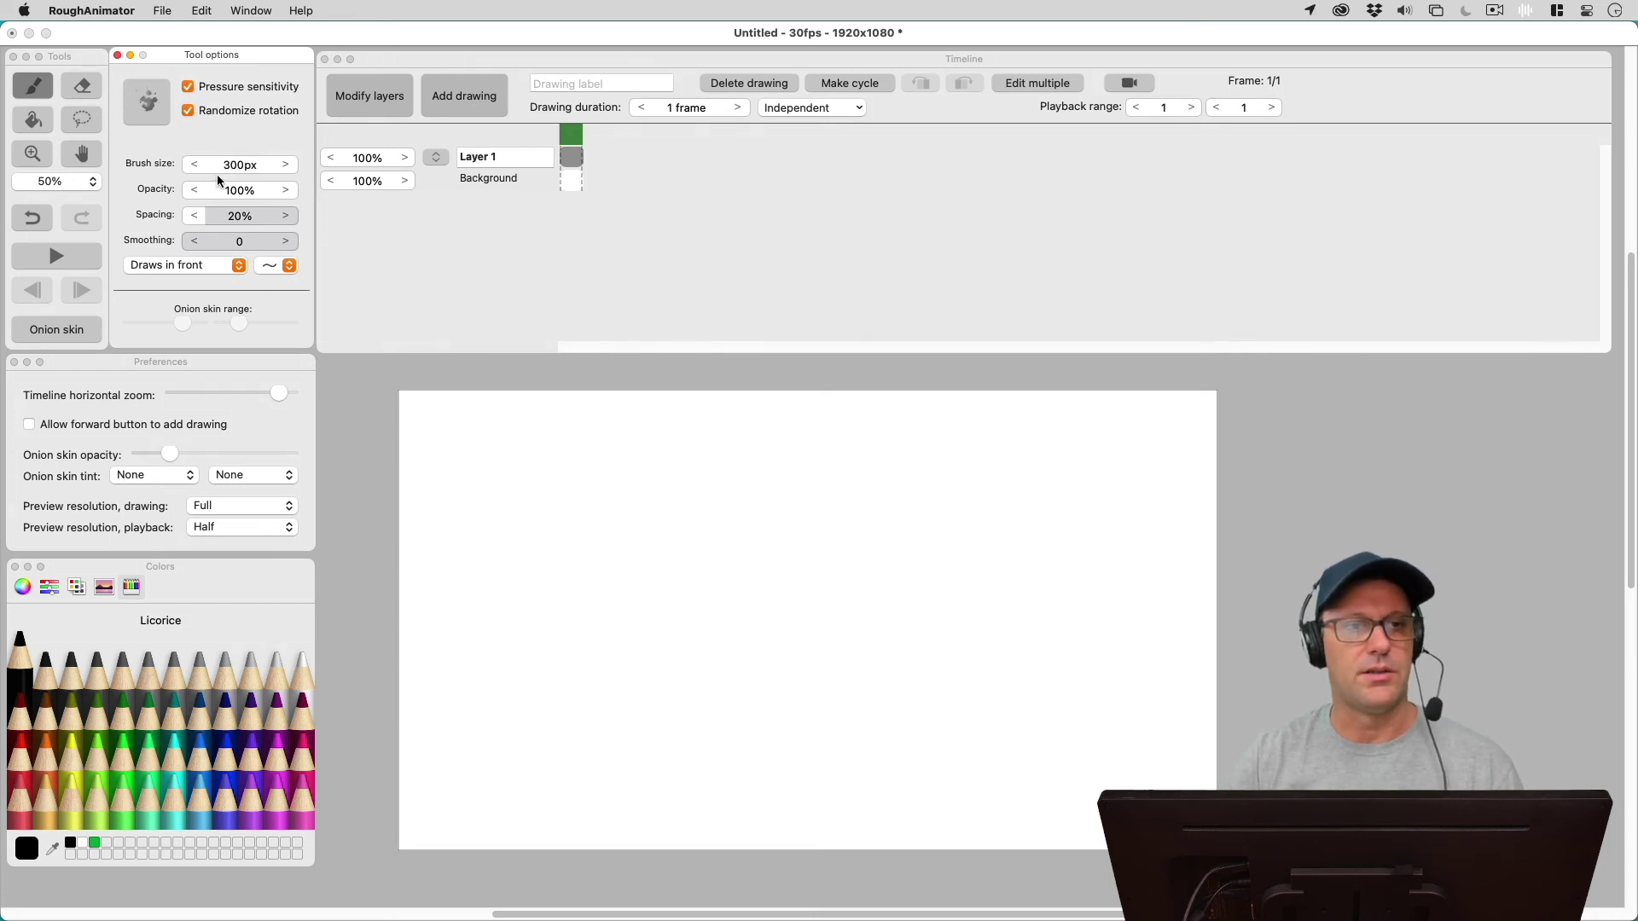
Paint the letters BRUSH in splatter strokes, then underline them with one sweeping stroke.
click(394, 465)
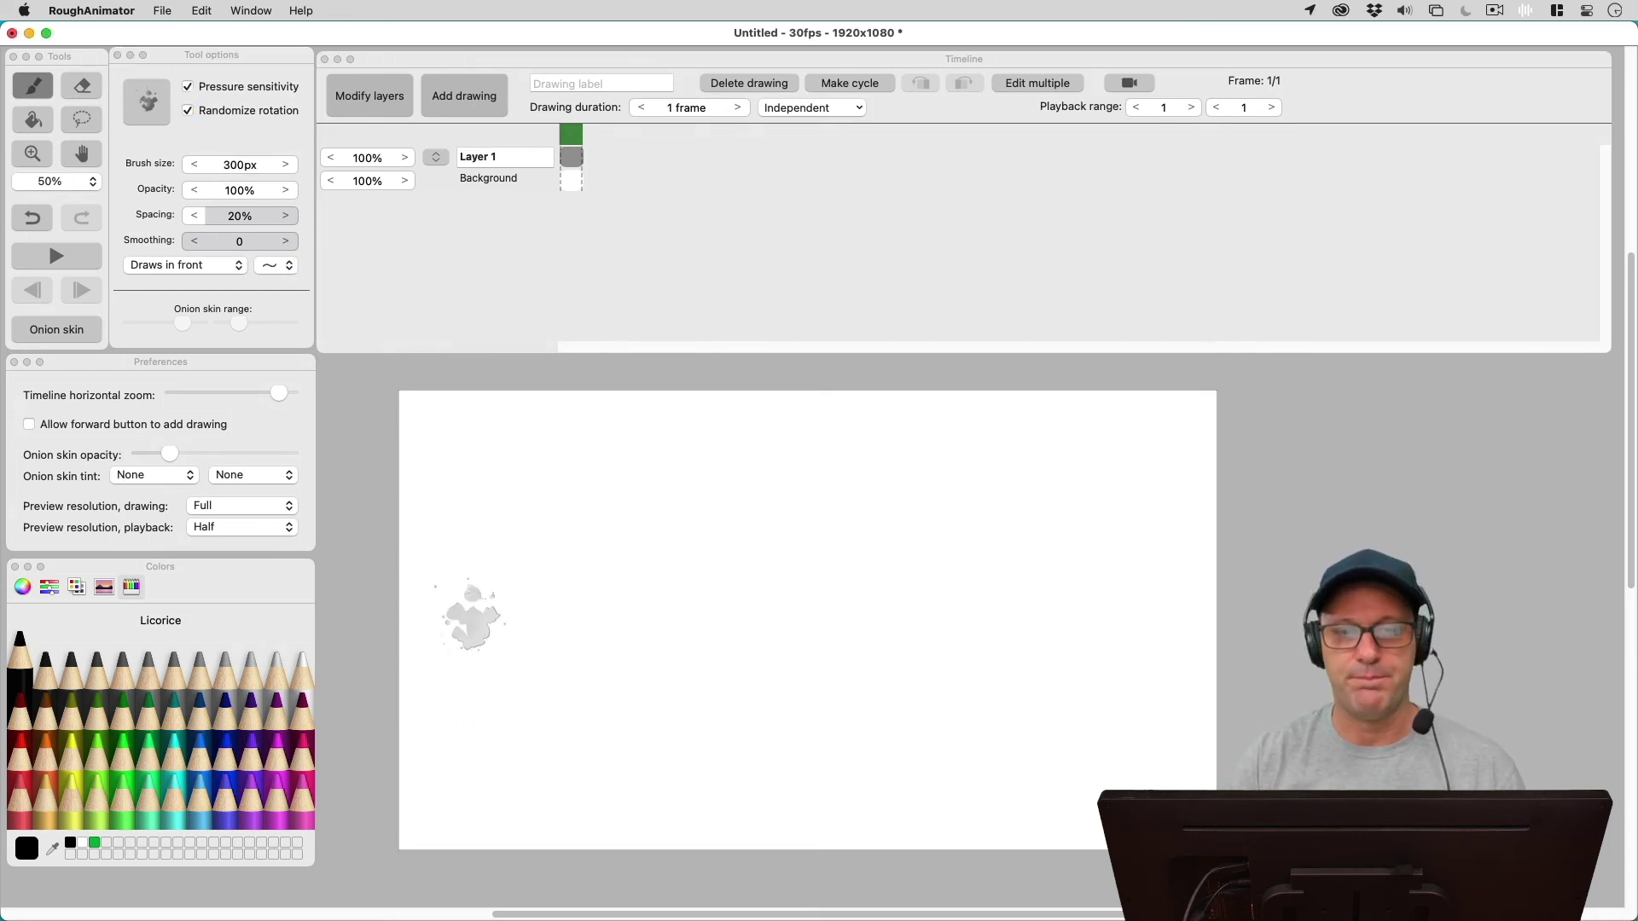
mouse_move(503, 618)
mouse_down()
mouse_move(600, 521)
mouse_move(660, 491)
mouse_move(648, 626)
mouse_move(706, 619)
mouse_move(831, 455)
mouse_move(797, 603)
mouse_move(829, 651)
mouse_move(904, 498)
mouse_move(915, 619)
mouse_move(981, 524)
mouse_move(942, 672)
mouse_move(1048, 492)
mouse_move(1103, 495)
mouse_move(1059, 667)
mouse_move(1135, 535)
mouse_move(1111, 654)
mouse_move(1171, 621)
mouse_move(1207, 682)
mouse_up()
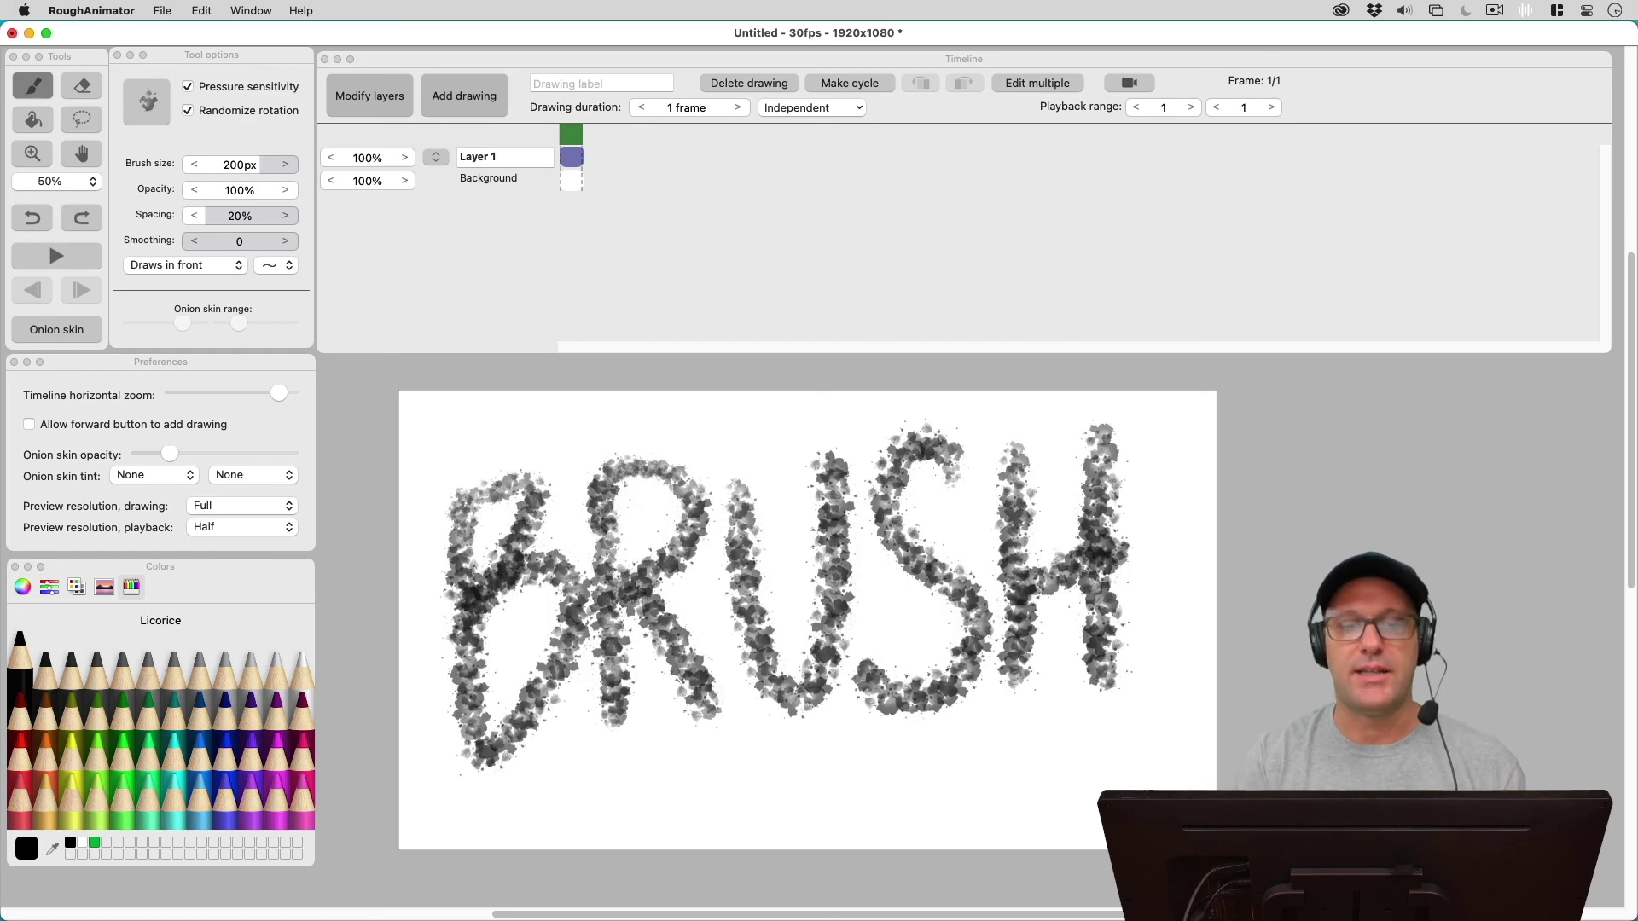
drag(490, 800, 1150, 719)
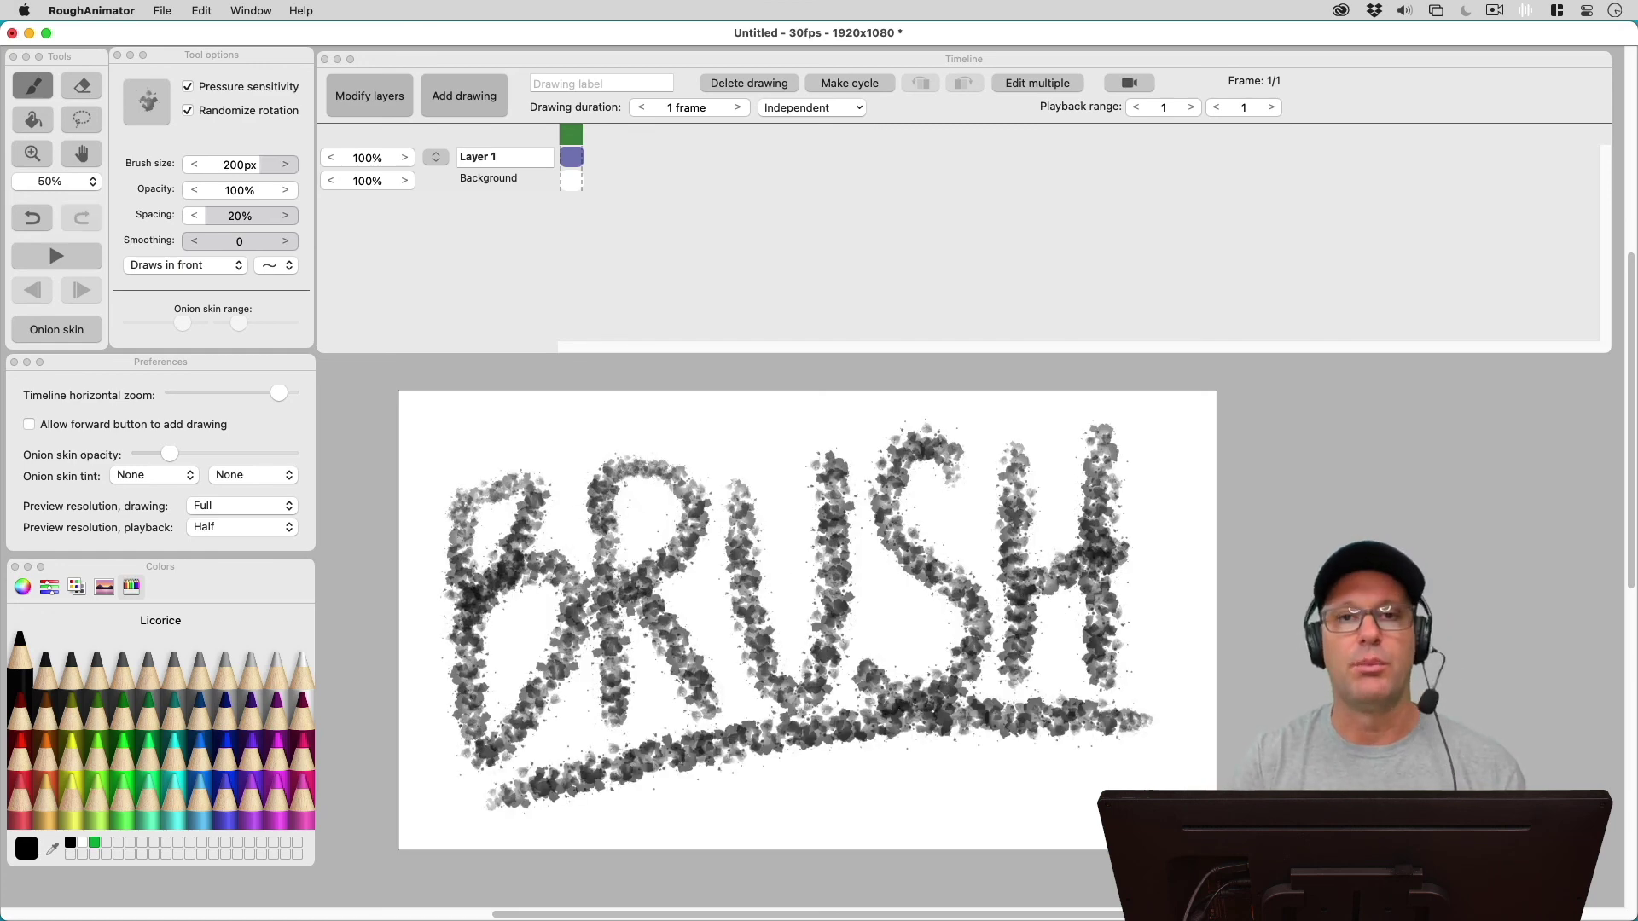